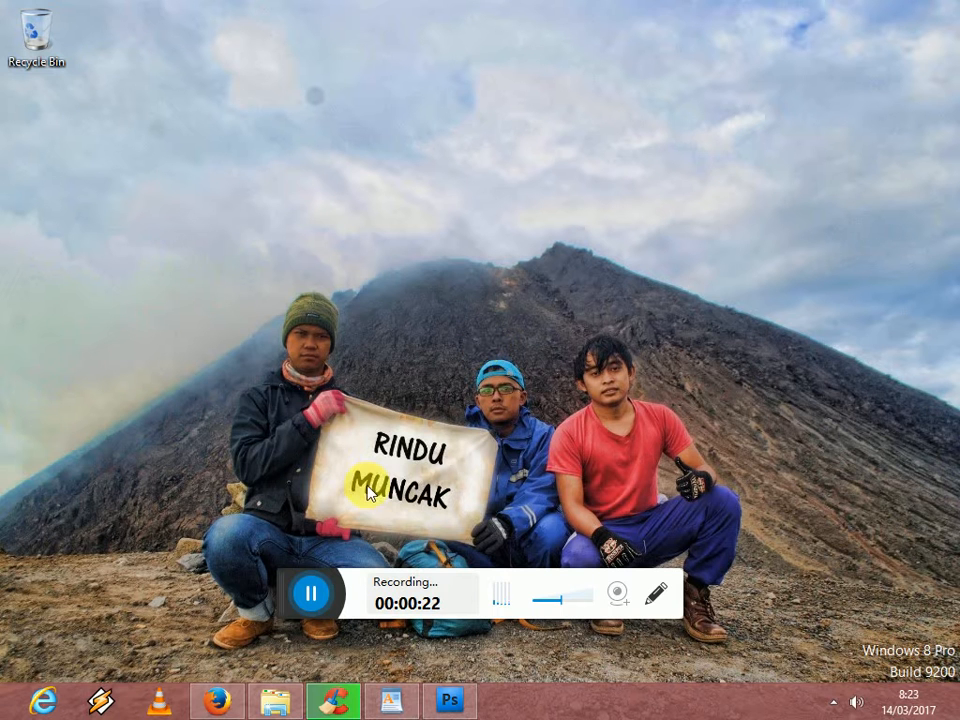
- Bring up the WordPad note and switch to the empty Photoshop workspace
click(413, 519)
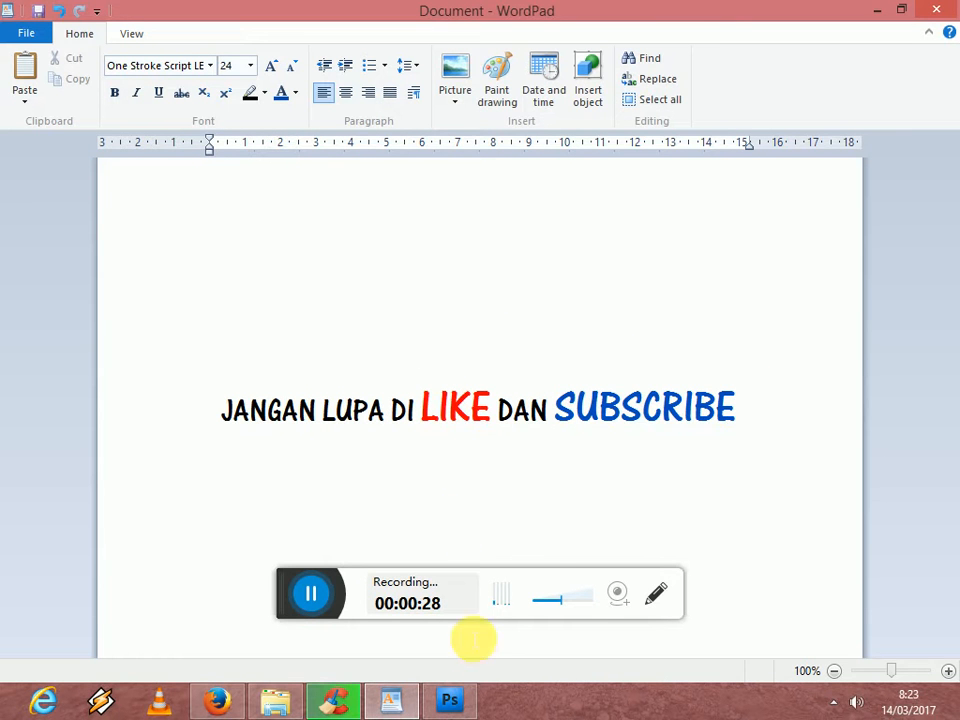
mouse_move(449, 709)
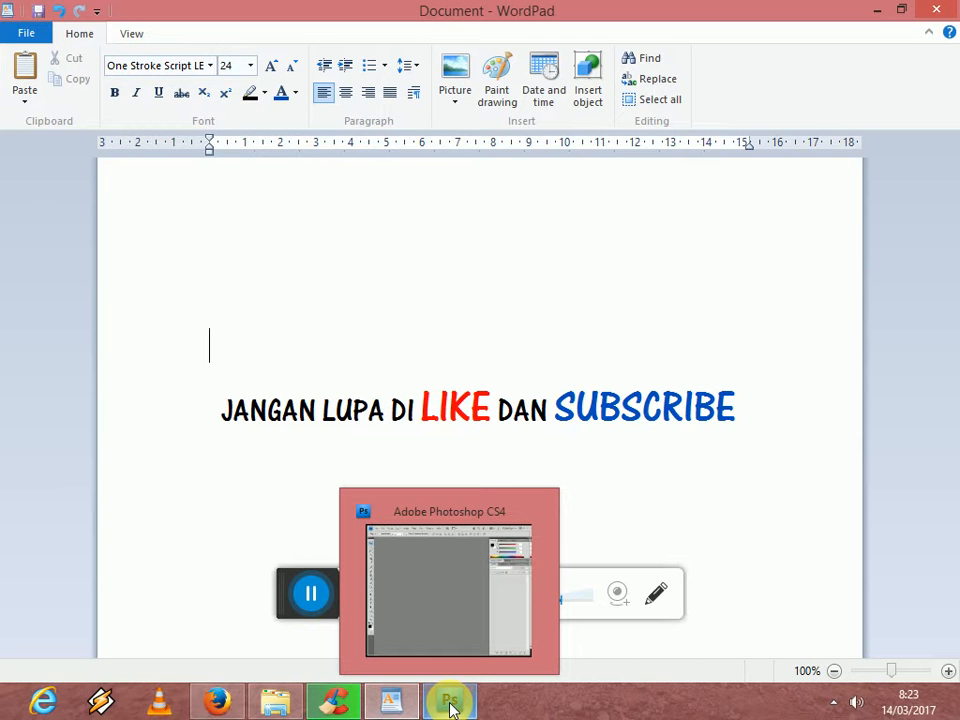
click(450, 705)
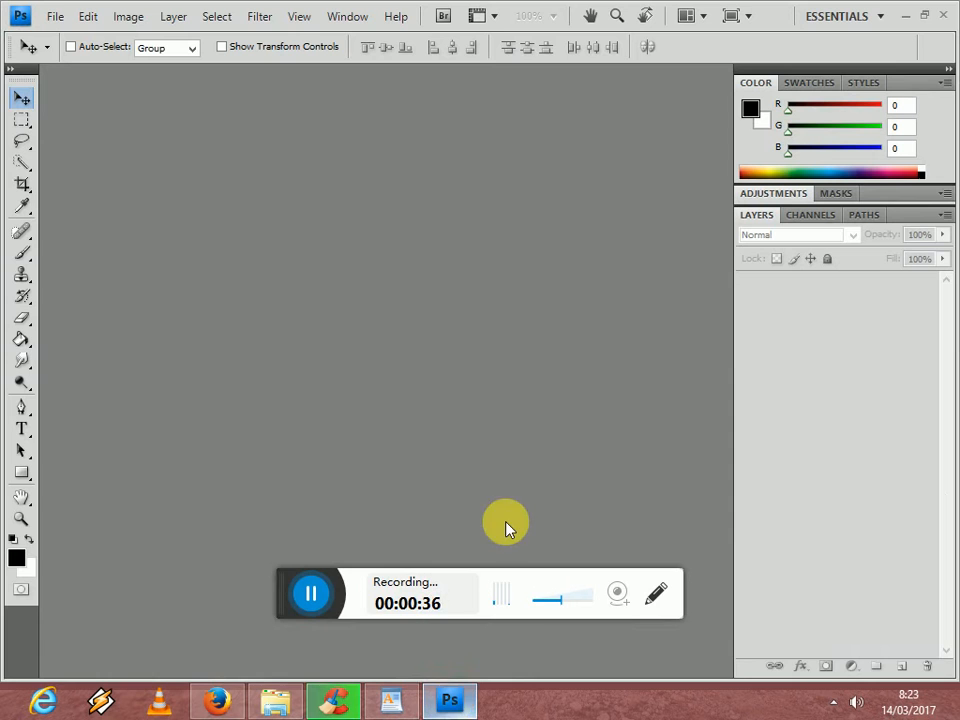
drag(300, 592, 522, 709)
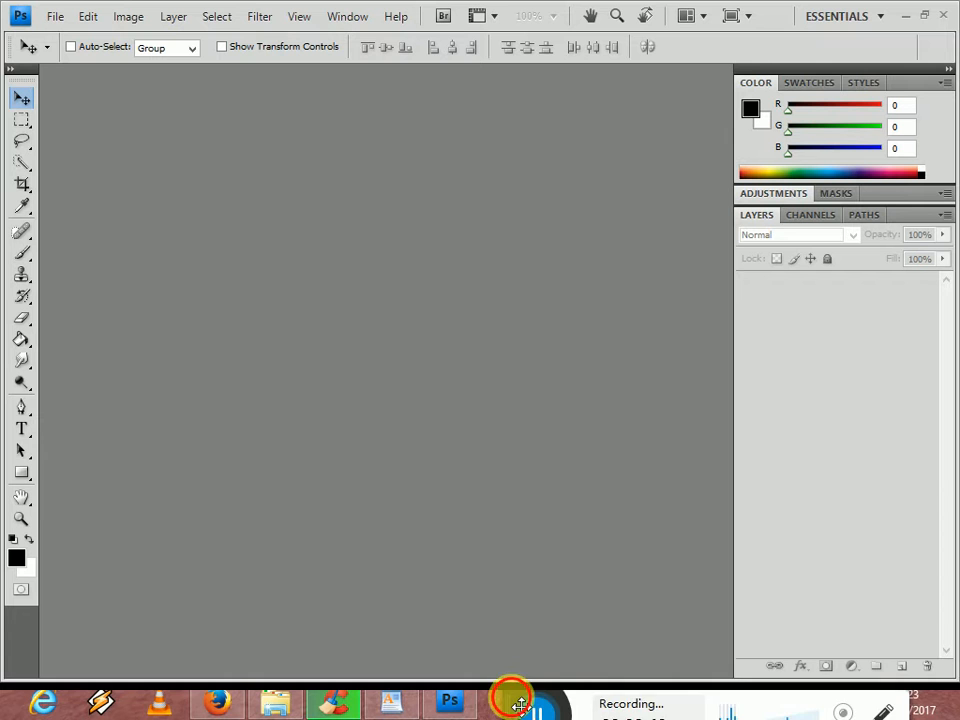
click(488, 479)
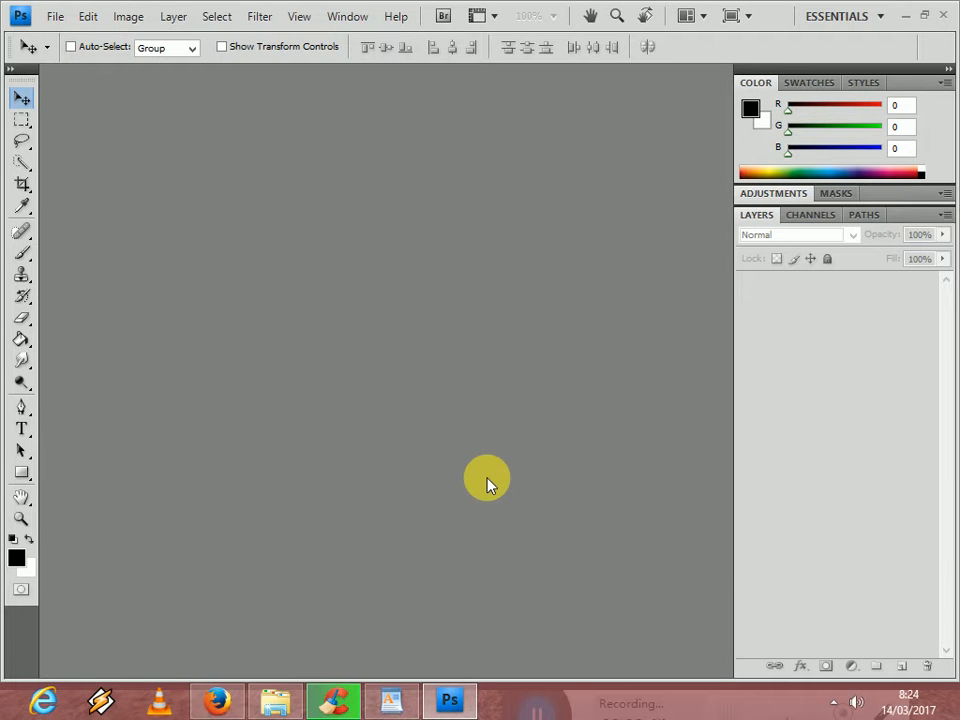
- Switch to File Explorer and open the two portrait photos from the Pictures library in Photoshop
click(277, 701)
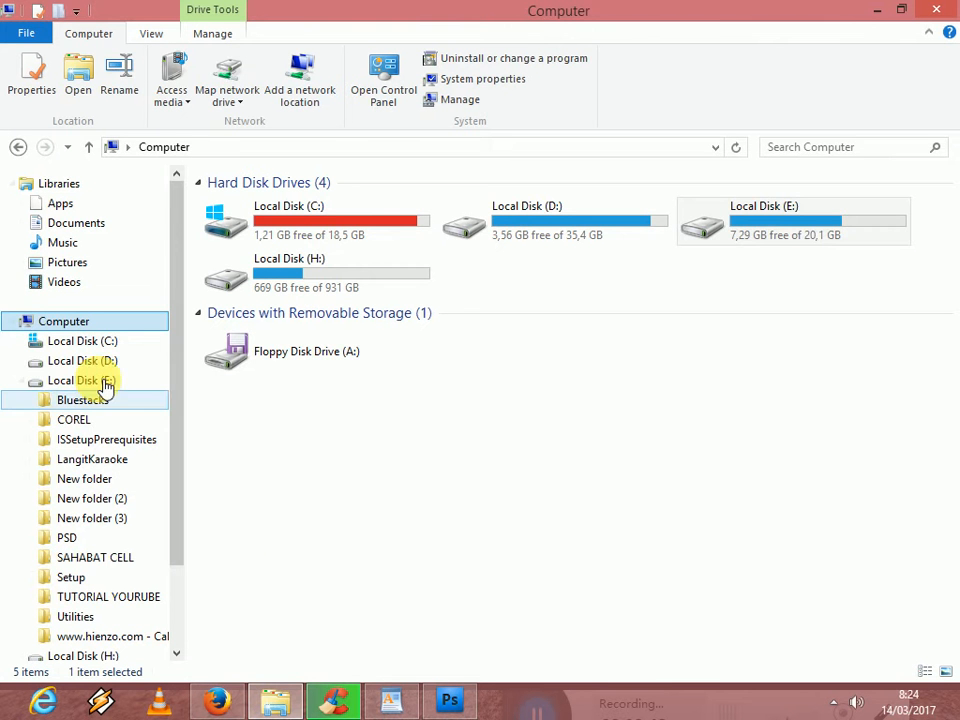
click(80, 283)
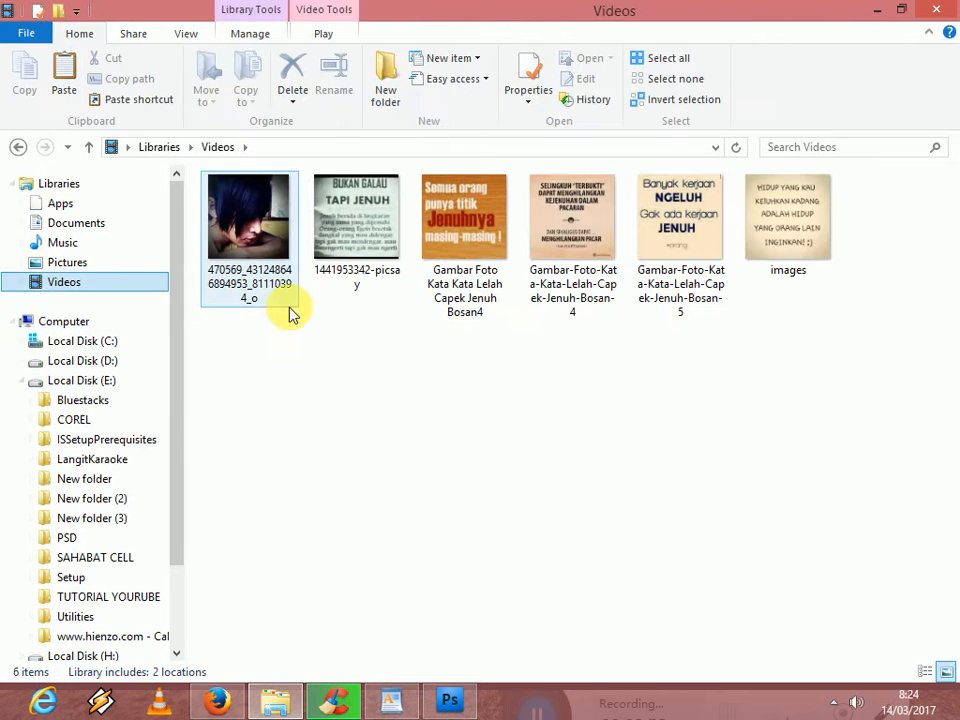
click(112, 264)
drag(264, 396, 373, 273)
drag(368, 317, 450, 480)
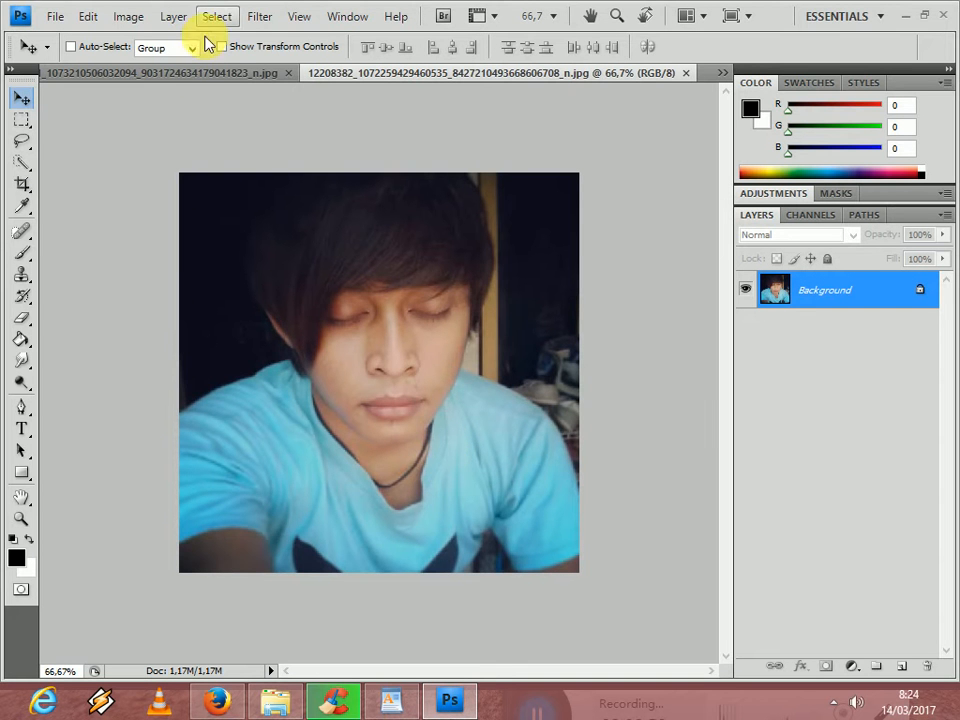
- Copy the closed-eyes photo onto the open-eyes photo as a new layer, aligned with the canvas, and close the source photo
click(193, 74)
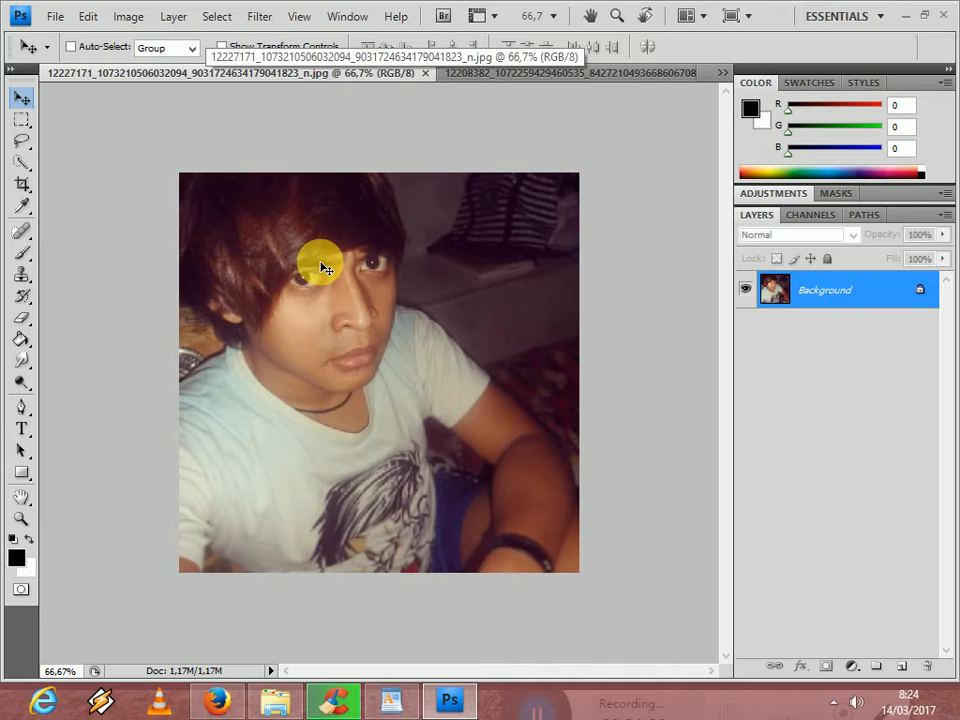
click(560, 74)
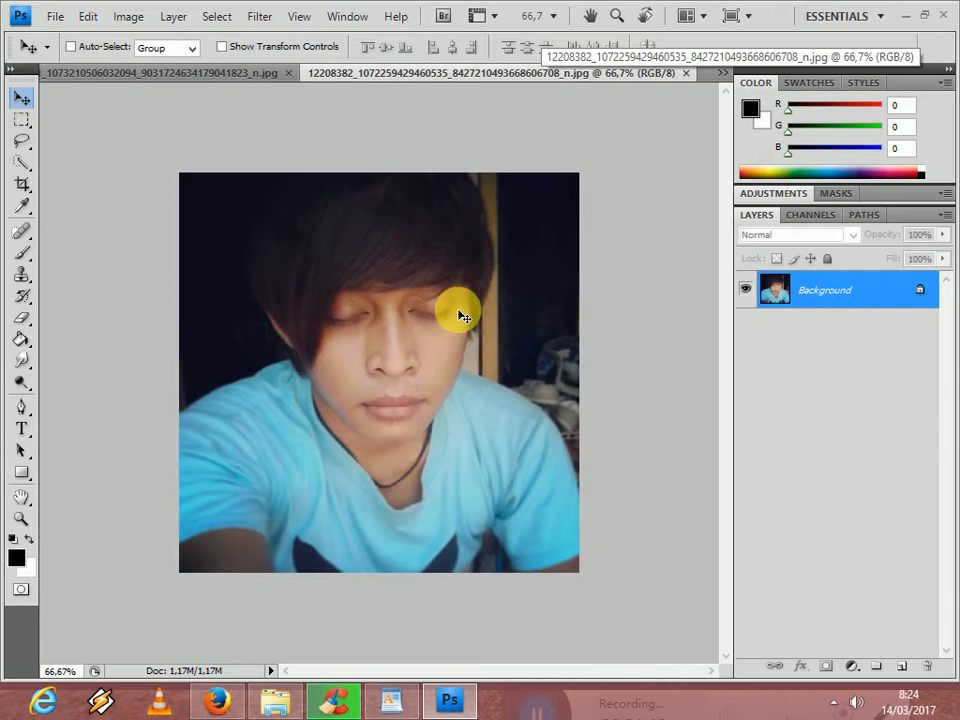
click(469, 75)
drag(475, 97, 782, 242)
drag(585, 270, 332, 353)
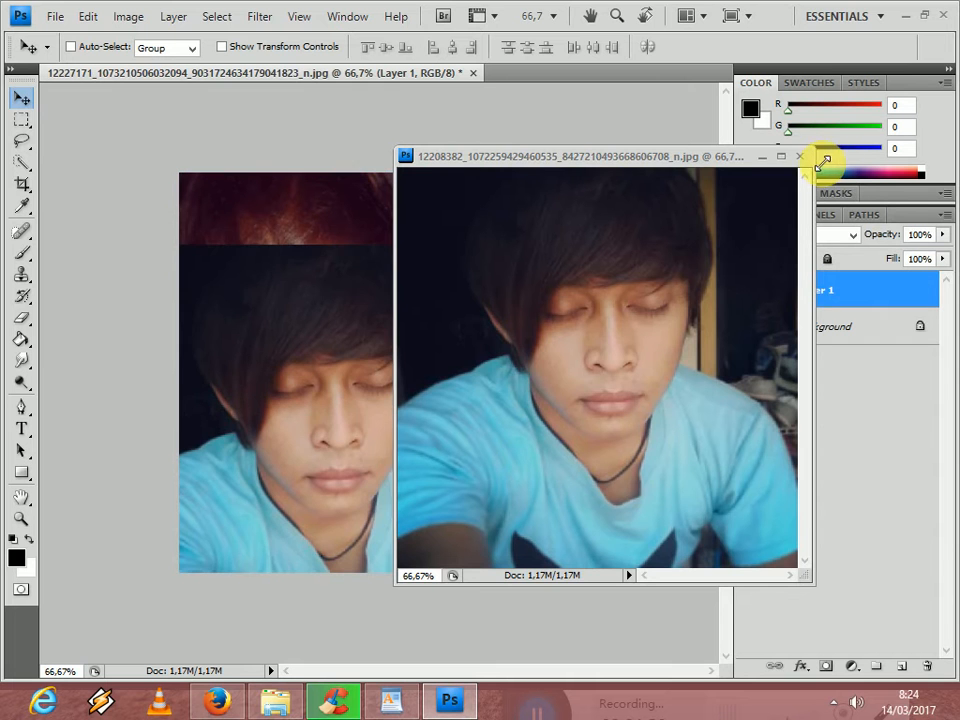
click(801, 157)
drag(420, 355, 440, 289)
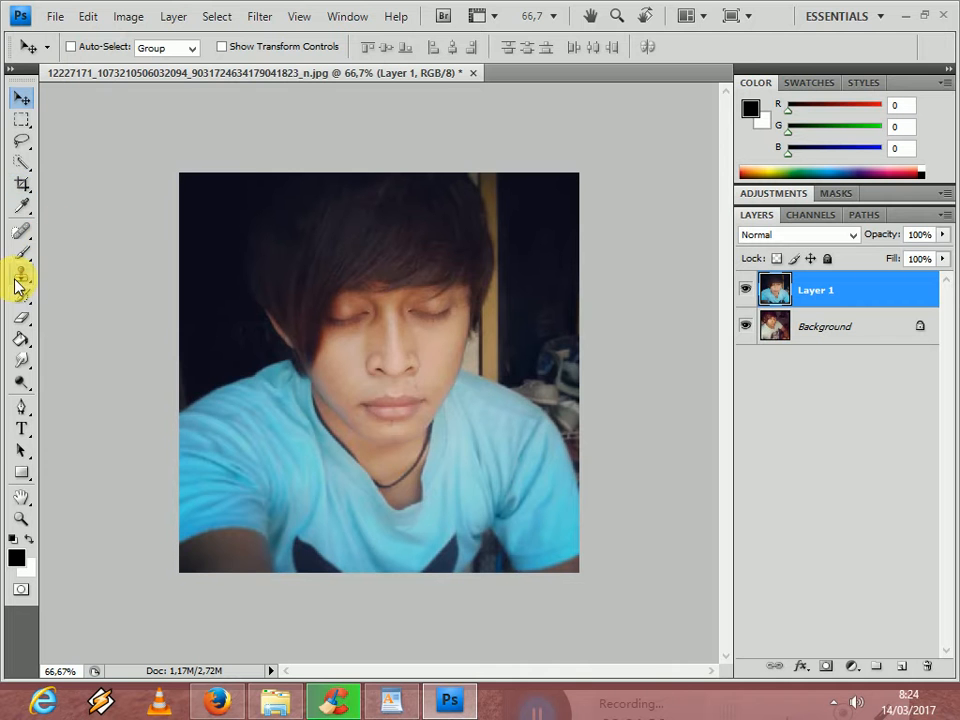
- Erase most of Layer 1 around the closed eyes with a soft 150 px eraser, revealing the open-eyes photo beneath
click(23, 319)
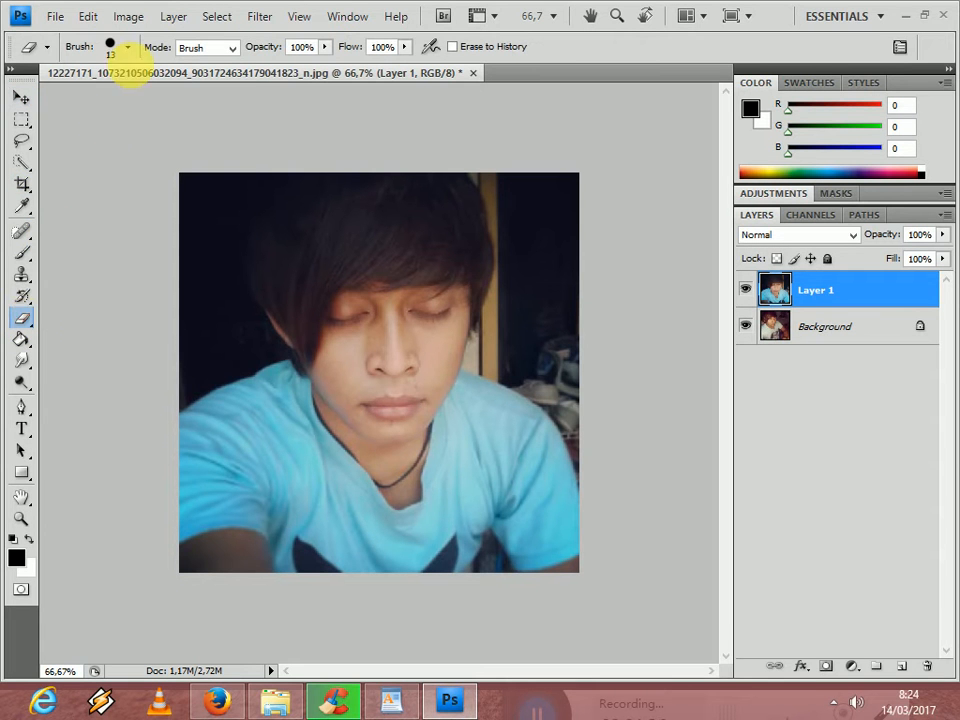
click(128, 48)
click(110, 262)
click(443, 493)
mouse_move(447, 497)
mouse_down()
mouse_move(351, 565)
mouse_move(497, 514)
mouse_move(353, 573)
mouse_move(380, 555)
mouse_move(319, 596)
mouse_move(207, 603)
mouse_move(574, 563)
mouse_move(521, 582)
mouse_move(578, 555)
mouse_move(447, 585)
mouse_move(572, 522)
mouse_move(587, 502)
mouse_move(512, 544)
mouse_move(494, 538)
mouse_move(546, 496)
mouse_move(595, 399)
mouse_move(592, 366)
mouse_move(617, 504)
mouse_move(603, 519)
mouse_move(564, 508)
mouse_move(581, 476)
mouse_move(590, 505)
mouse_move(434, 594)
mouse_move(307, 585)
mouse_move(194, 602)
mouse_move(190, 529)
mouse_move(213, 528)
mouse_move(211, 545)
mouse_move(175, 413)
mouse_move(227, 509)
mouse_move(225, 447)
mouse_move(195, 344)
mouse_move(208, 172)
mouse_move(217, 406)
mouse_move(245, 535)
mouse_move(412, 540)
mouse_move(221, 531)
mouse_move(197, 518)
mouse_move(420, 507)
mouse_move(423, 535)
mouse_move(498, 448)
mouse_move(321, 511)
mouse_move(242, 468)
mouse_move(339, 474)
mouse_move(280, 491)
mouse_move(361, 490)
mouse_move(341, 504)
mouse_move(267, 507)
mouse_move(303, 458)
mouse_move(472, 444)
mouse_move(311, 476)
mouse_move(574, 427)
mouse_move(547, 481)
mouse_move(489, 441)
mouse_move(377, 422)
mouse_move(458, 398)
mouse_move(358, 389)
mouse_move(429, 379)
mouse_move(240, 422)
mouse_move(321, 420)
mouse_move(353, 434)
mouse_move(302, 377)
mouse_move(253, 388)
mouse_move(249, 236)
mouse_move(315, 193)
mouse_move(287, 326)
mouse_move(294, 377)
mouse_move(281, 366)
mouse_move(432, 233)
mouse_move(562, 213)
mouse_move(583, 446)
mouse_move(483, 476)
mouse_move(628, 298)
mouse_move(521, 231)
mouse_move(579, 312)
mouse_move(551, 403)
mouse_up()
key(ctrl+plus)
key(ctrl+plus)
key(ctrl+minus)
drag(235, 546, 223, 541)
drag(168, 486, 186, 474)
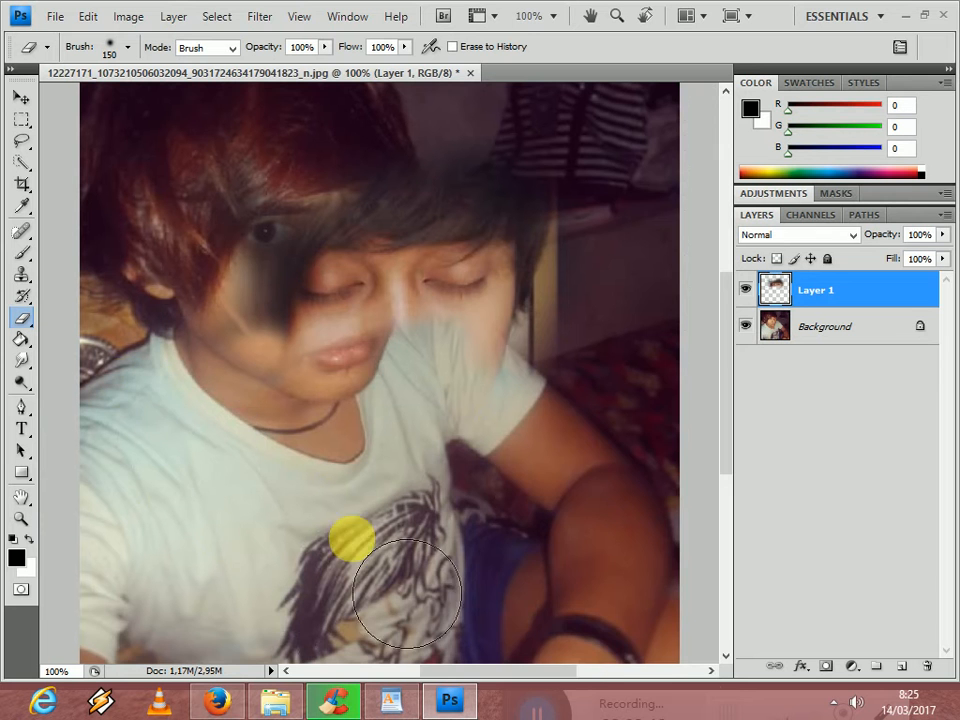
drag(570, 674, 550, 673)
drag(730, 436, 729, 405)
mouse_move(544, 256)
mouse_down()
mouse_move(463, 255)
mouse_move(568, 246)
mouse_move(656, 285)
mouse_move(636, 440)
mouse_move(589, 471)
mouse_move(591, 493)
mouse_move(611, 510)
mouse_move(642, 421)
mouse_move(617, 275)
mouse_up()
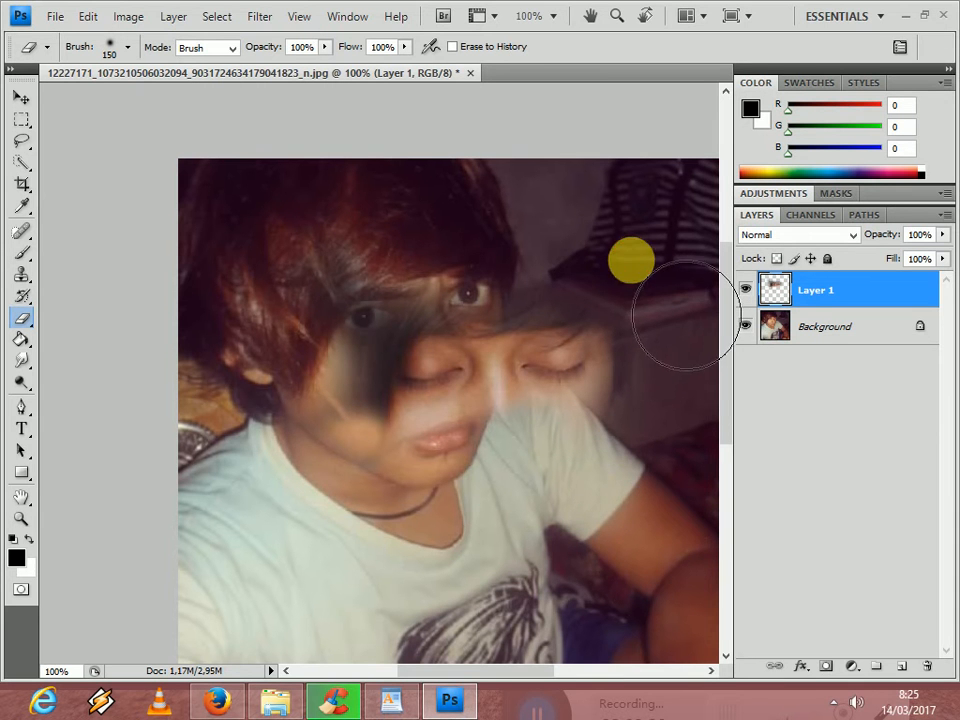
- Erase the remaining face and hair closely around the closed eyes on Layer 1 with a soft 40 px eraser
click(129, 47)
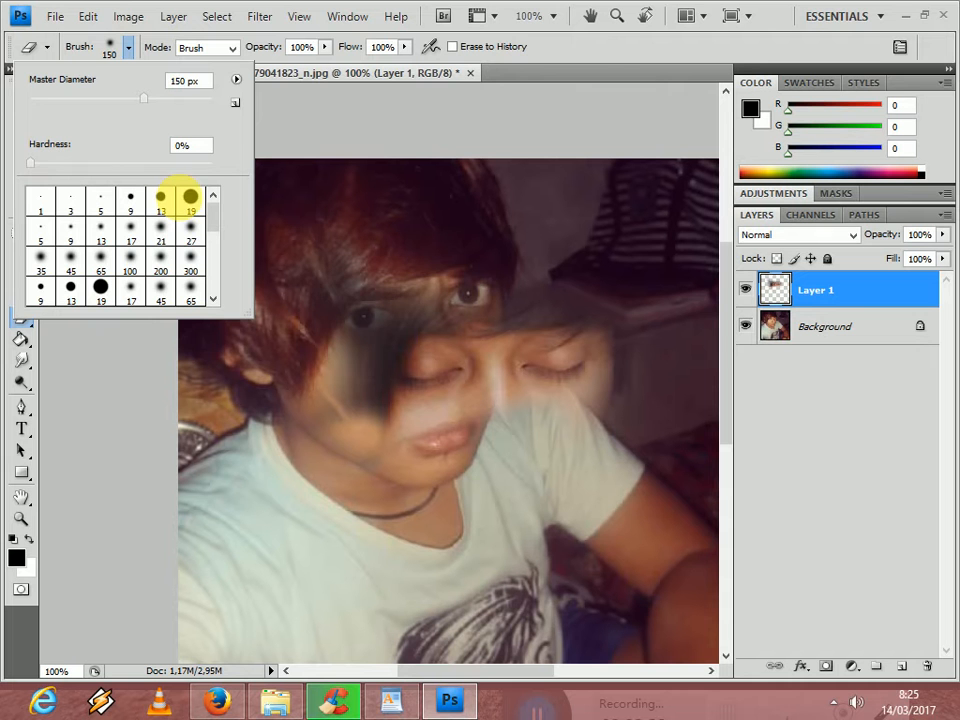
click(191, 204)
click(161, 224)
click(366, 277)
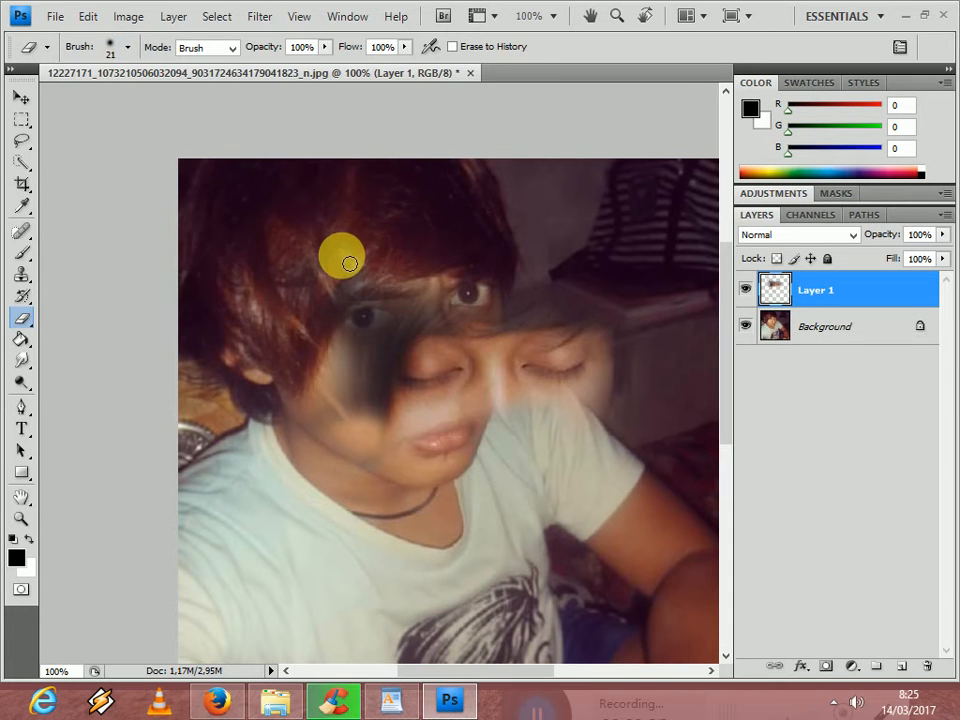
key(bracketright)
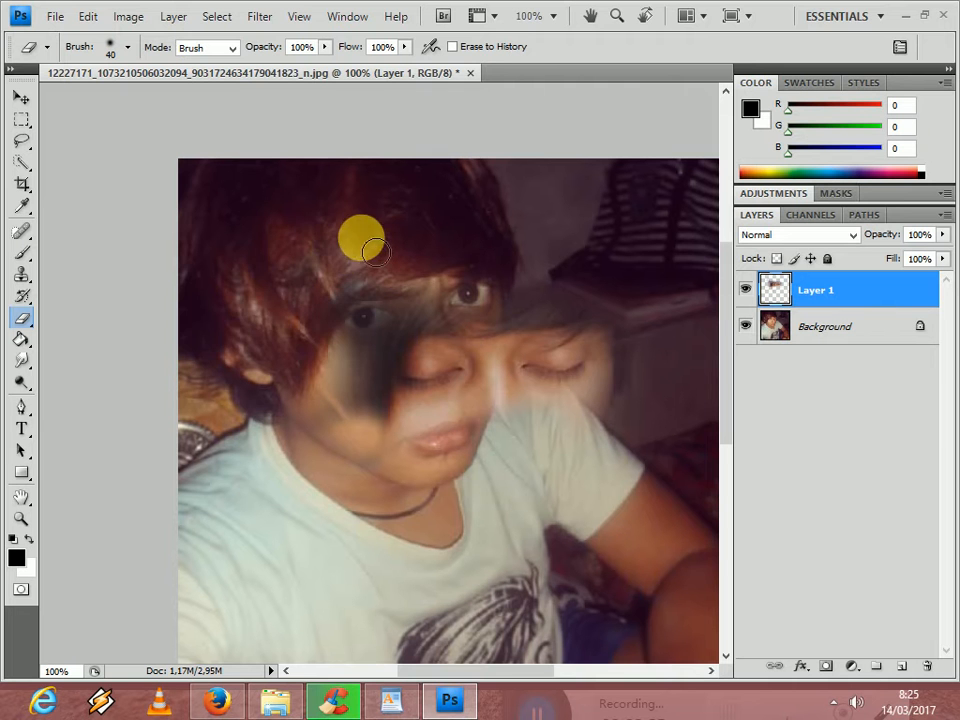
mouse_move(285, 297)
mouse_down()
mouse_move(322, 412)
mouse_move(384, 297)
mouse_move(300, 459)
mouse_move(318, 432)
mouse_move(330, 486)
mouse_move(341, 439)
mouse_move(365, 428)
mouse_move(402, 324)
mouse_move(376, 435)
mouse_move(385, 453)
mouse_move(444, 448)
mouse_move(398, 425)
mouse_move(462, 425)
mouse_move(489, 413)
mouse_move(480, 412)
mouse_move(491, 397)
mouse_move(454, 420)
mouse_move(378, 420)
mouse_move(396, 420)
mouse_move(387, 384)
mouse_move(412, 325)
mouse_move(467, 301)
mouse_move(403, 354)
mouse_move(392, 395)
mouse_move(410, 405)
mouse_move(400, 370)
mouse_move(444, 334)
mouse_move(390, 387)
mouse_move(442, 422)
mouse_move(500, 400)
mouse_move(498, 370)
mouse_move(431, 347)
mouse_move(450, 360)
mouse_move(531, 336)
mouse_move(454, 329)
mouse_move(477, 340)
mouse_move(422, 341)
mouse_move(479, 344)
mouse_move(643, 322)
mouse_move(658, 347)
mouse_move(634, 294)
mouse_move(611, 435)
mouse_move(630, 367)
mouse_move(568, 411)
mouse_move(538, 416)
mouse_move(544, 294)
mouse_move(613, 300)
mouse_move(521, 315)
mouse_move(575, 302)
mouse_up()
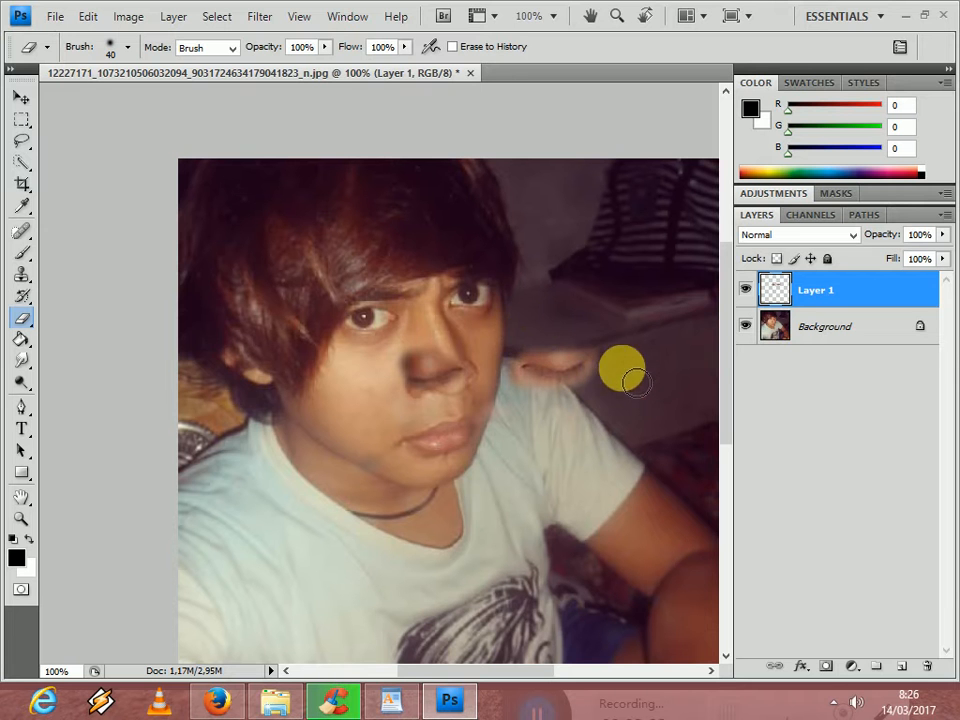
drag(620, 397, 620, 356)
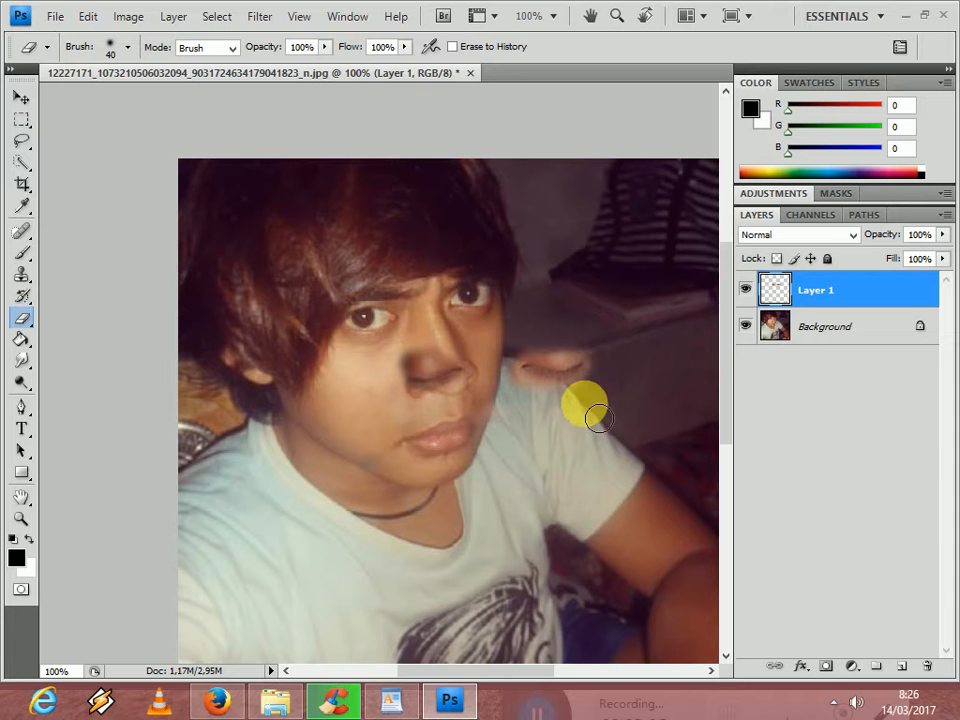
- Try to fit the closed eyes over the open eyes by moving Layer 1 up the face
click(21, 96)
drag(449, 352, 483, 297)
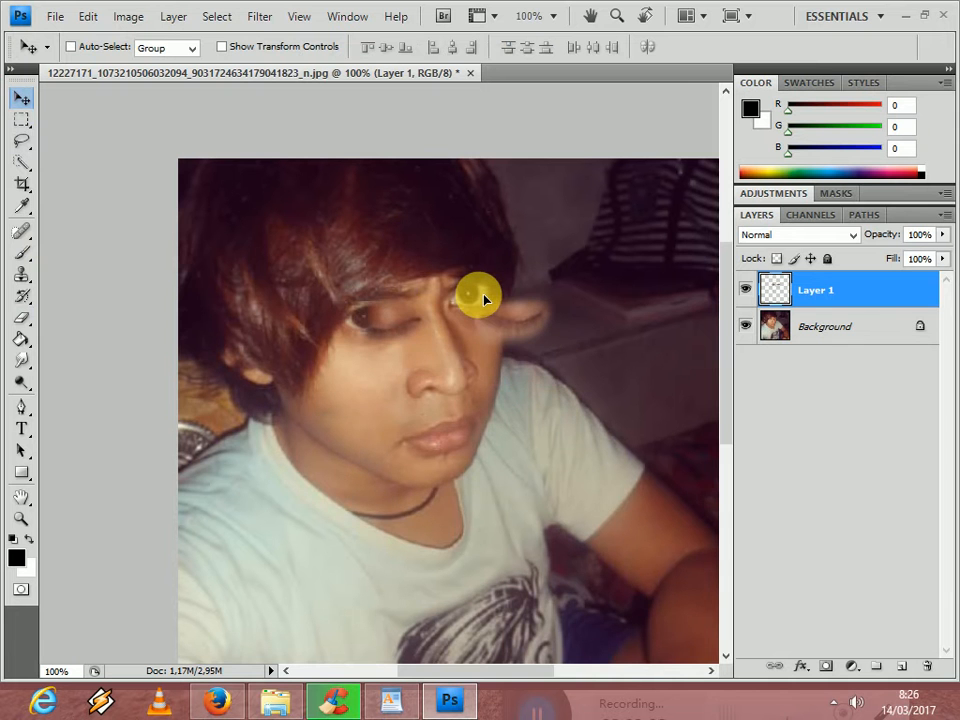
key(ctrl+minus)
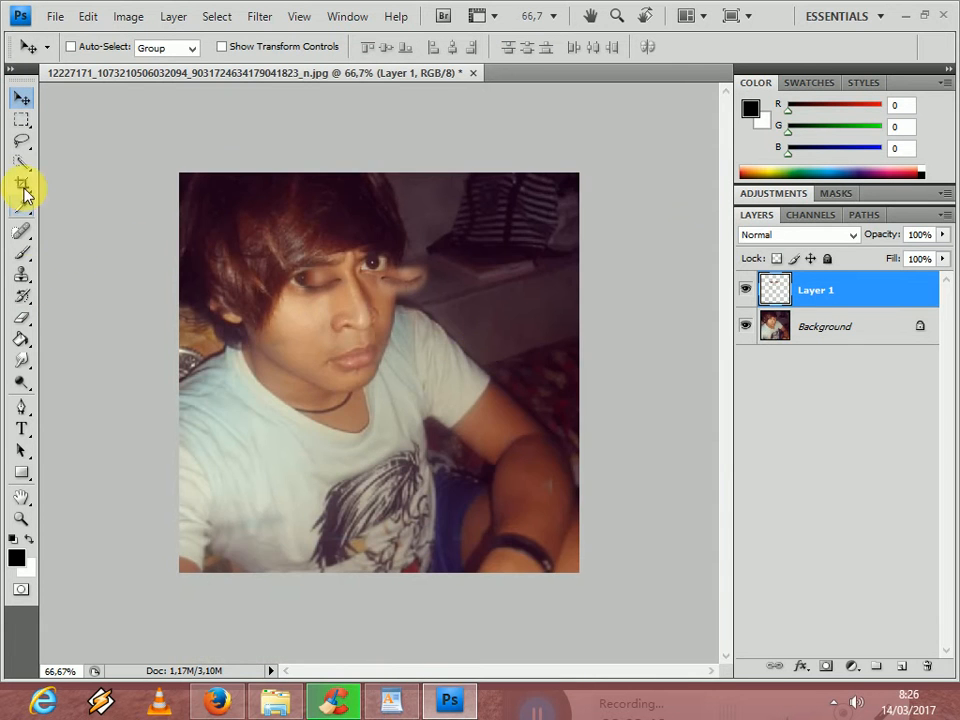
- Erase the stray remnants of Layer 1 away from the closed eyes with a hard 200 px eraser
click(31, 314)
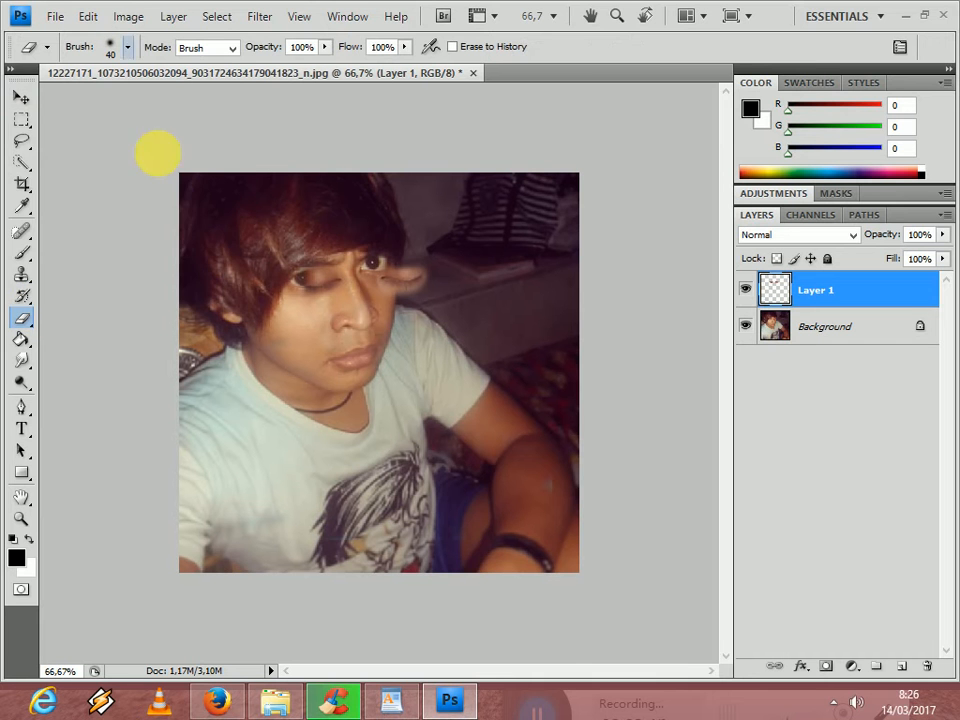
click(130, 47)
double_click(190, 197)
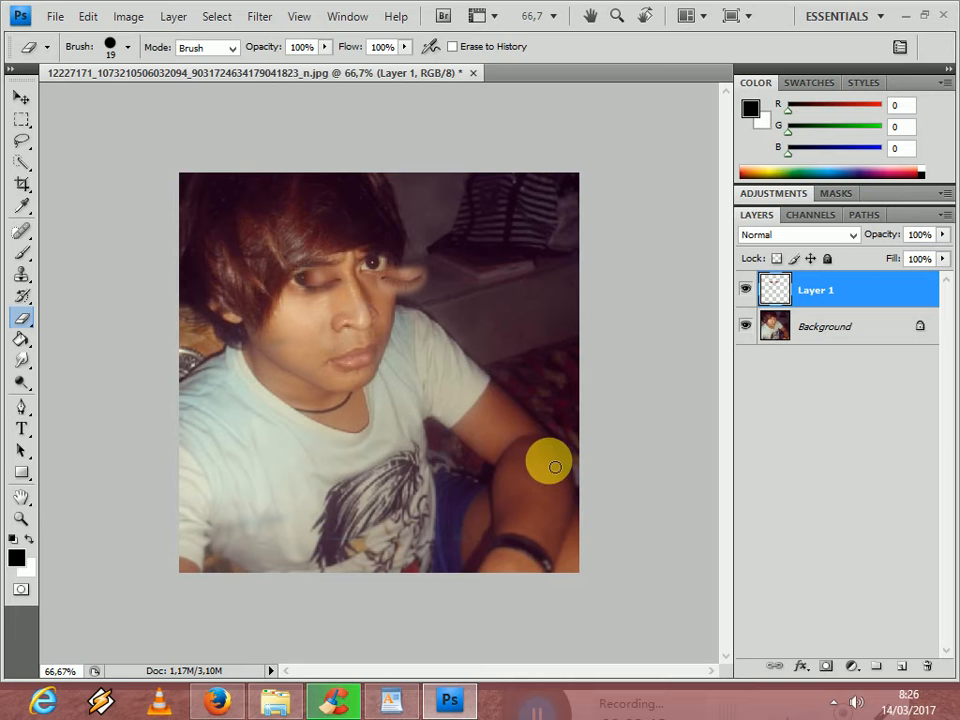
key(bracketright)
key(bracketright)
key(bracketright)
key(bracketright)
key(bracketright)
key(bracketright)
key(bracketright)
key(bracketright)
key(bracketright)
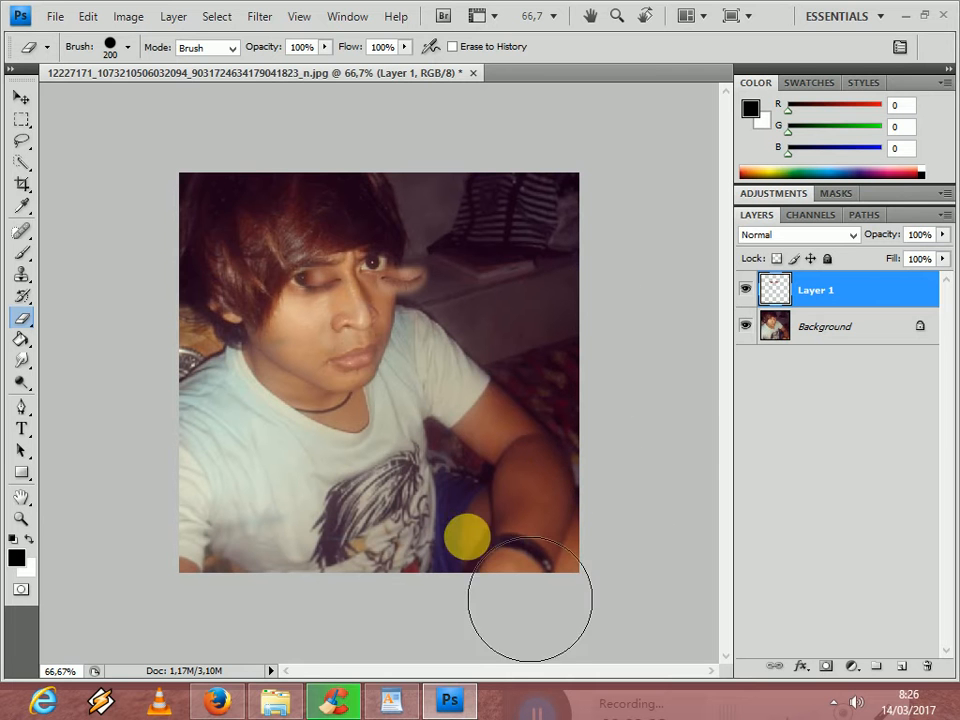
click(400, 488)
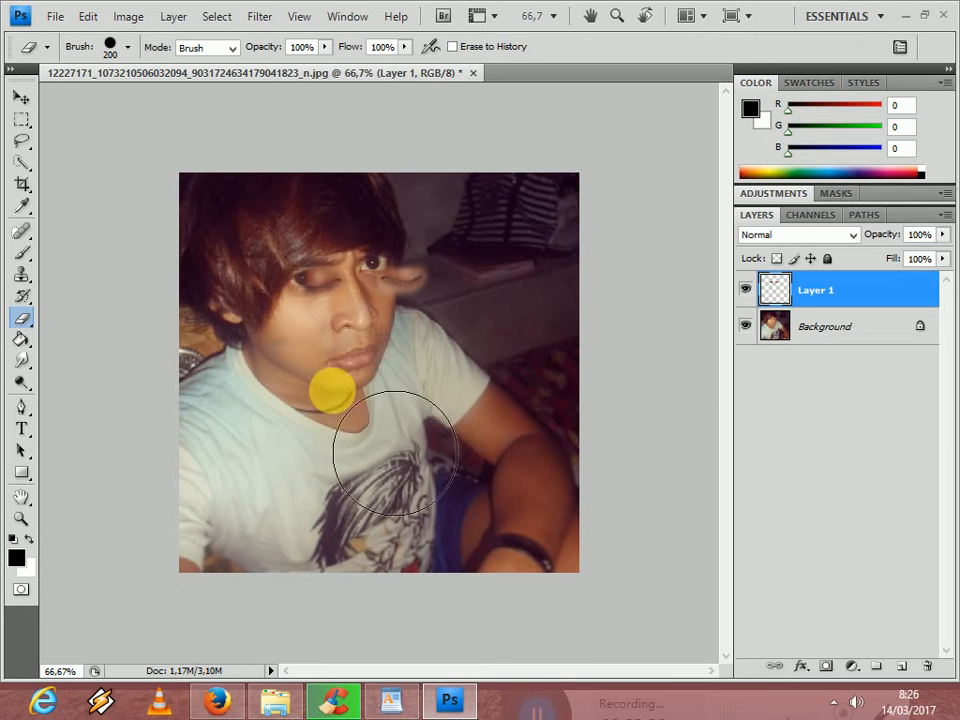
drag(137, 350, 258, 178)
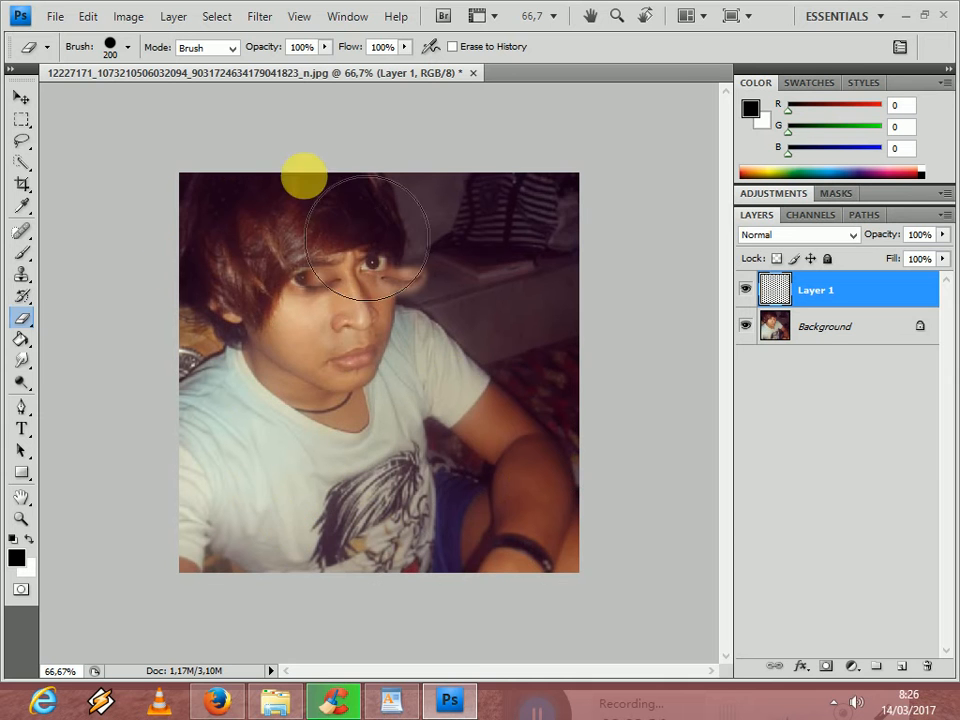
mouse_move(470, 385)
mouse_down()
mouse_move(261, 480)
mouse_move(557, 559)
mouse_move(330, 498)
mouse_up()
- Move the closed eyes on Layer 1 down onto the shirt sleeve and erase leftovers around the face
click(21, 97)
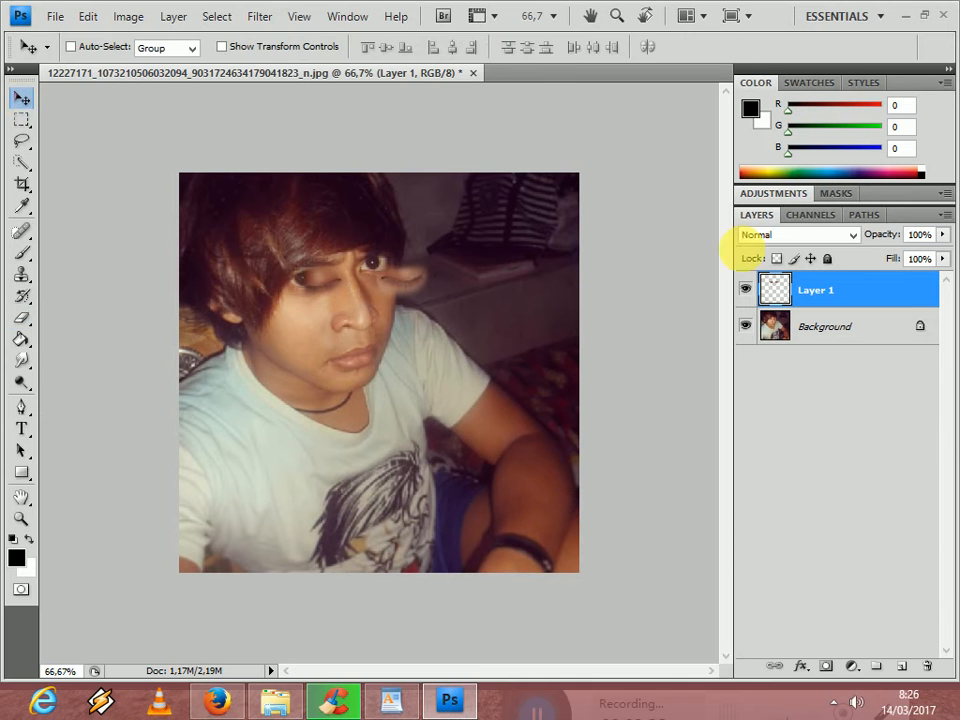
click(327, 260)
drag(420, 408, 405, 372)
click(21, 318)
click(294, 390)
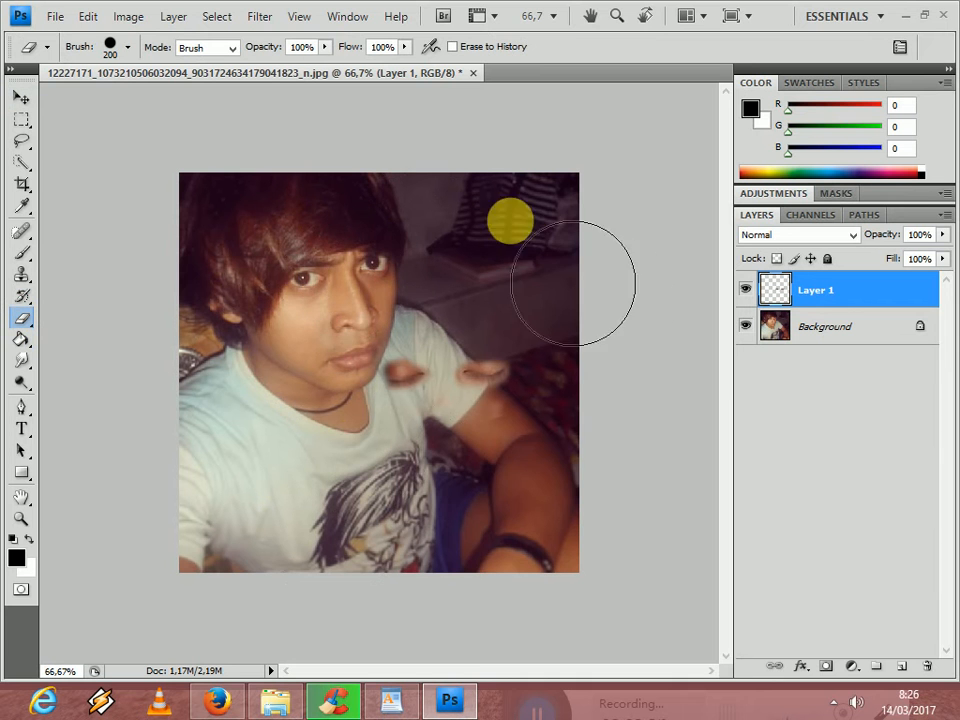
click(456, 290)
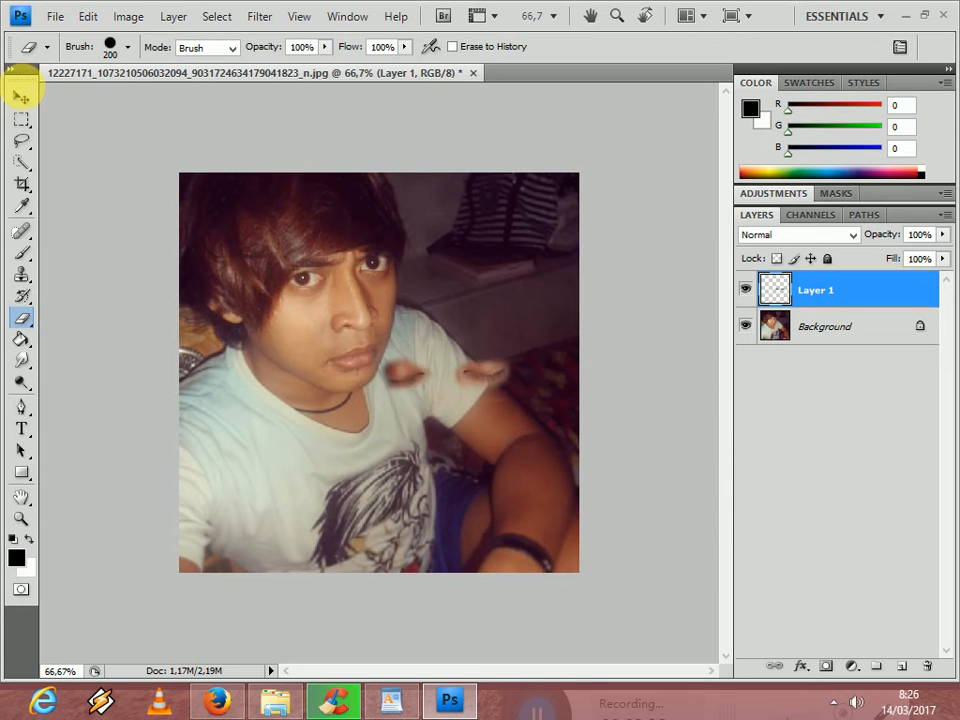
- Cut the left closed eye from Layer 1 with a rectangular selection, paste it on a new layer and place it over the left open eye
click(21, 97)
click(21, 120)
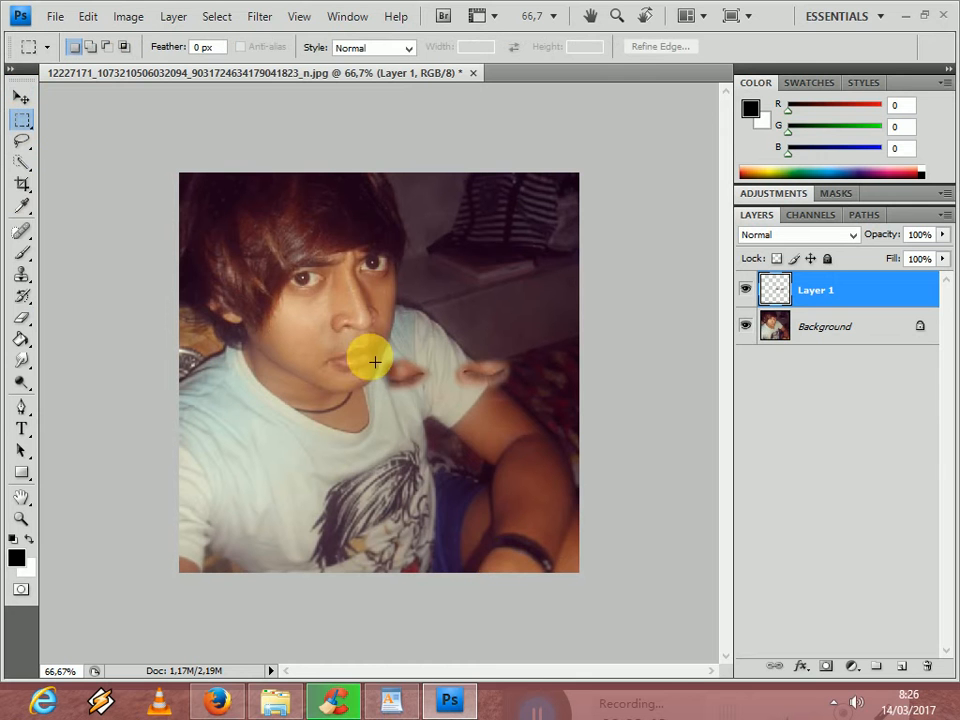
drag(348, 334, 368, 346)
drag(412, 378, 447, 408)
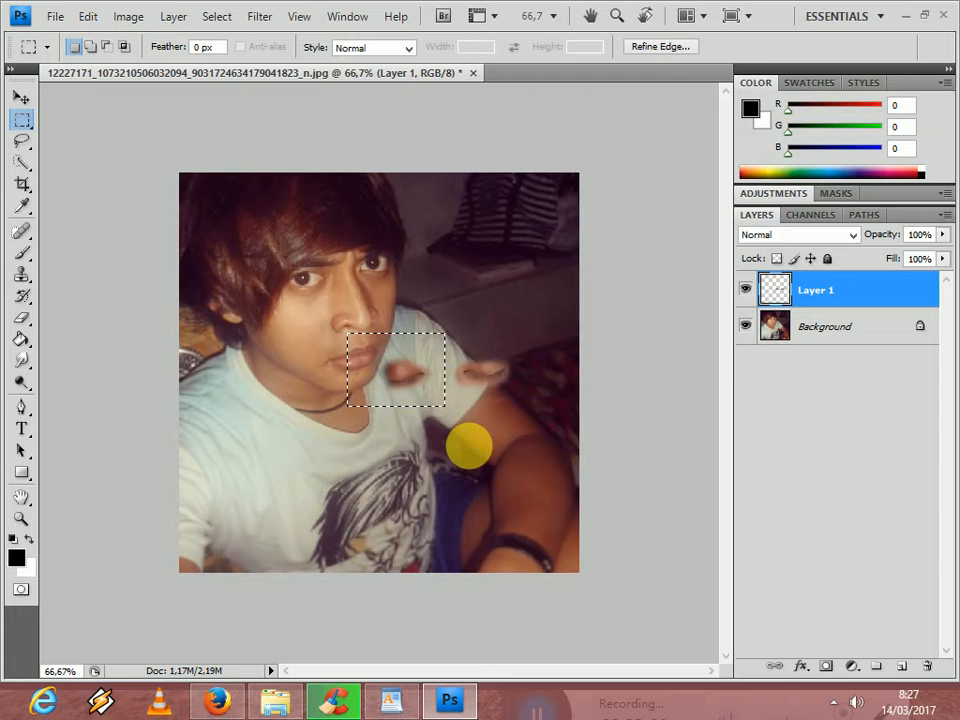
key(ctrl+x)
click(903, 667)
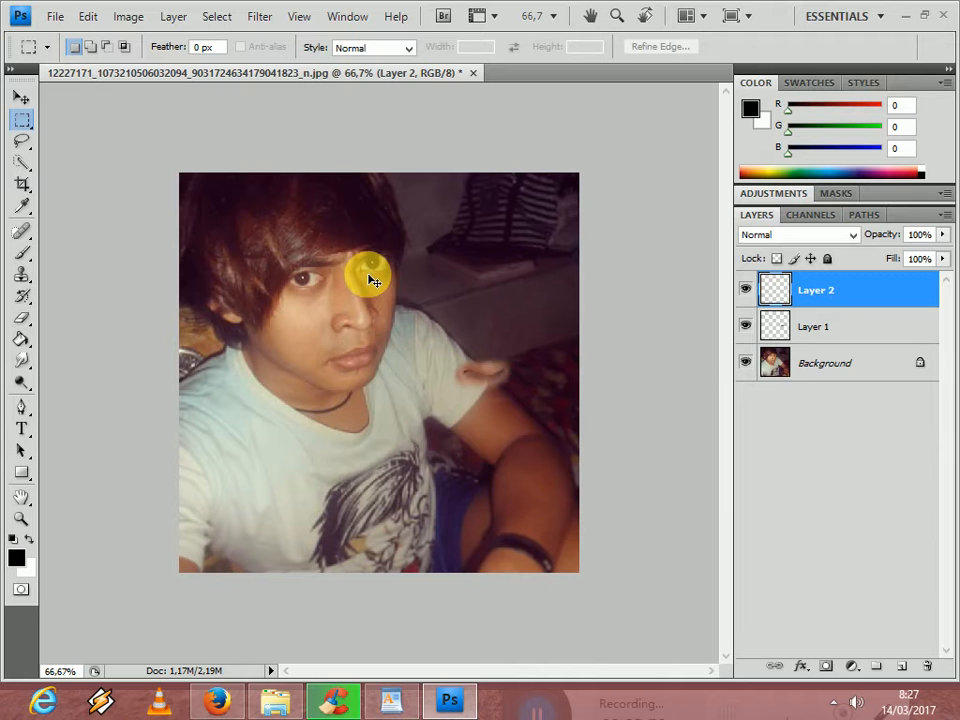
key(ctrl+v)
click(22, 96)
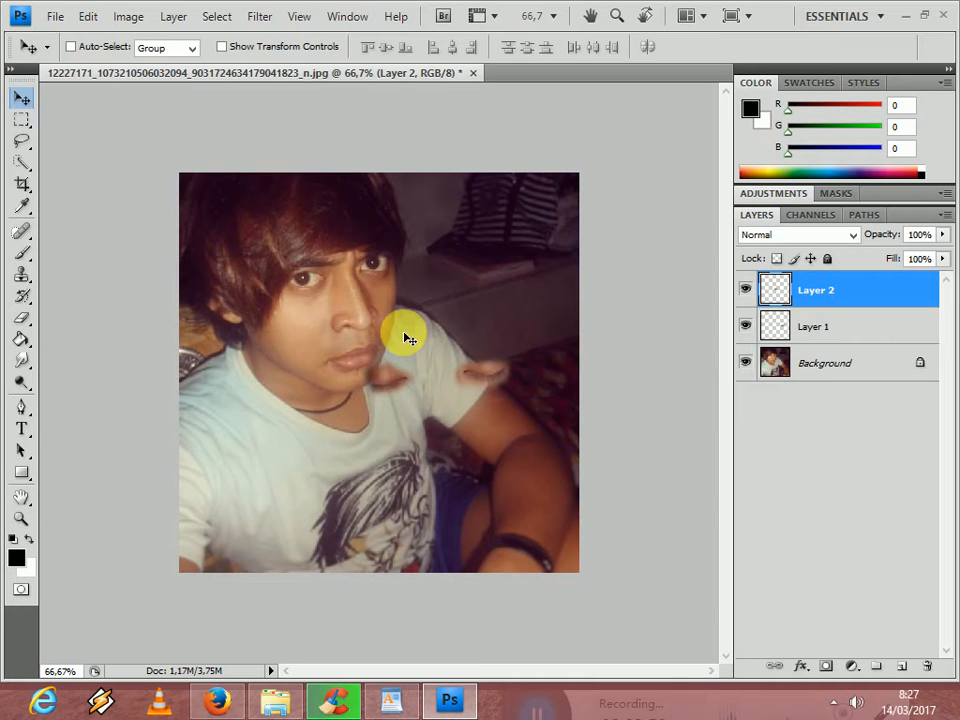
drag(391, 386, 318, 318)
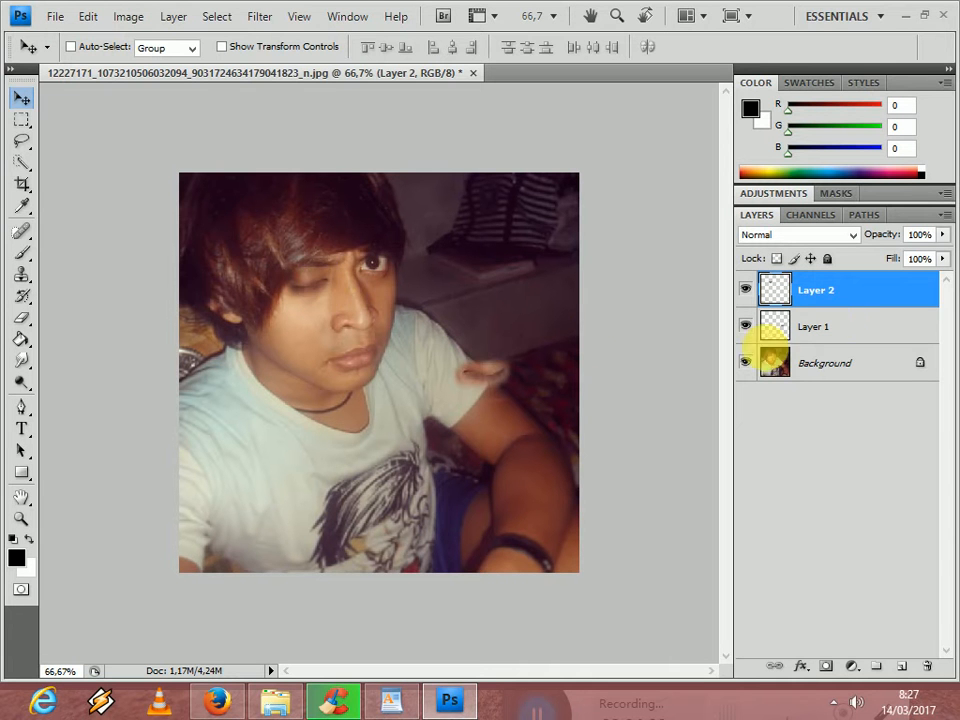
- Move the remaining closed eye on Layer 1 from the shirt sleeve over the right open eye
click(840, 326)
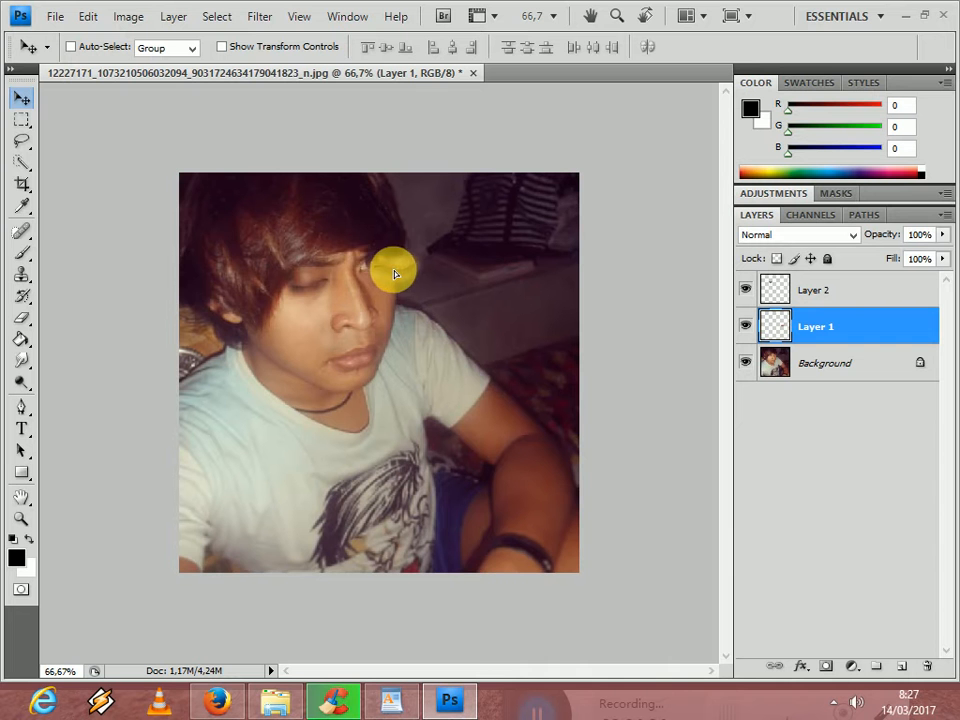
drag(383, 268, 380, 268)
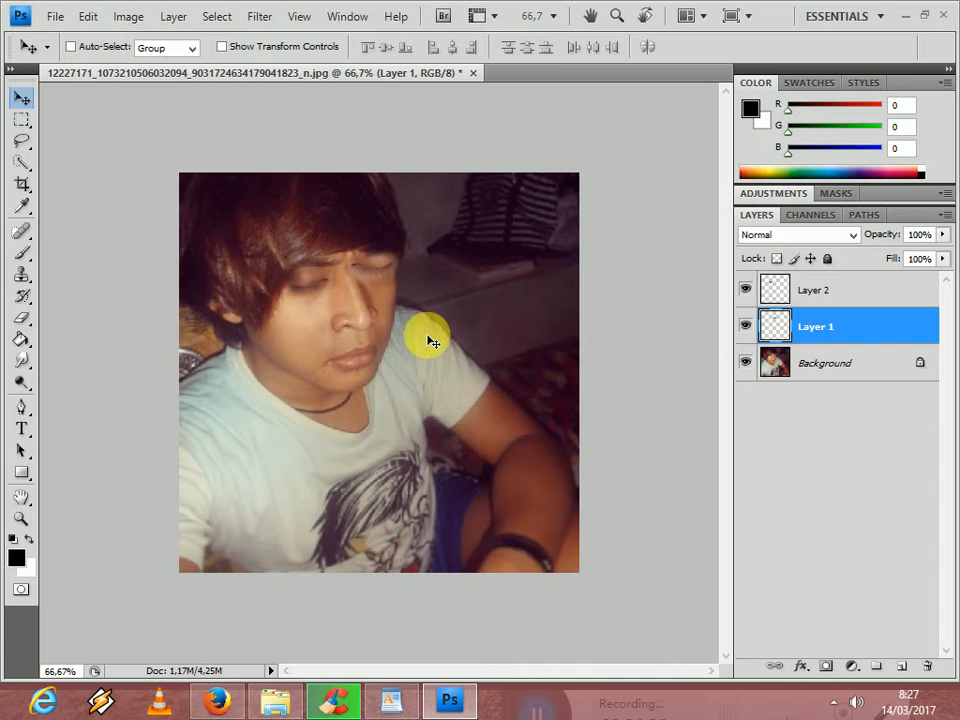
scroll(430, 347, up, 2)
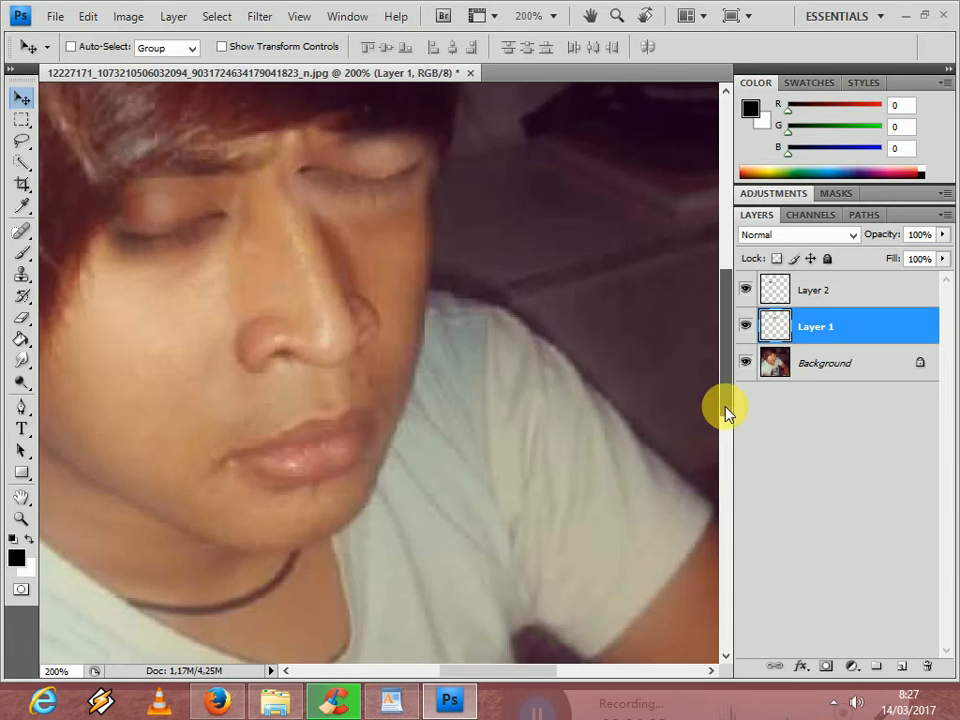
drag(727, 413, 731, 386)
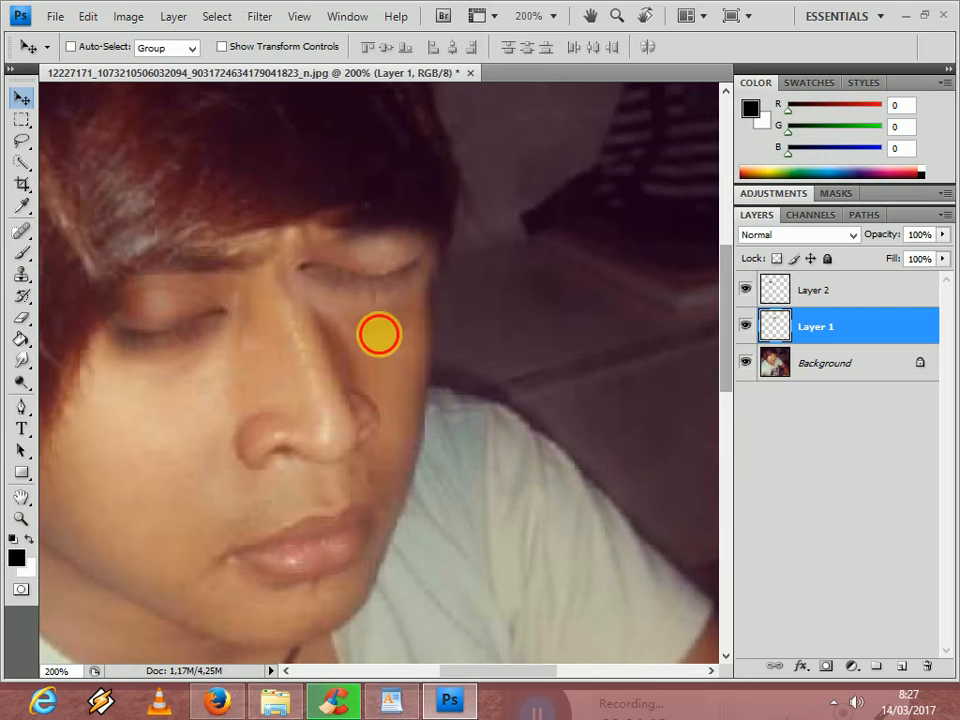
drag(392, 365, 360, 304)
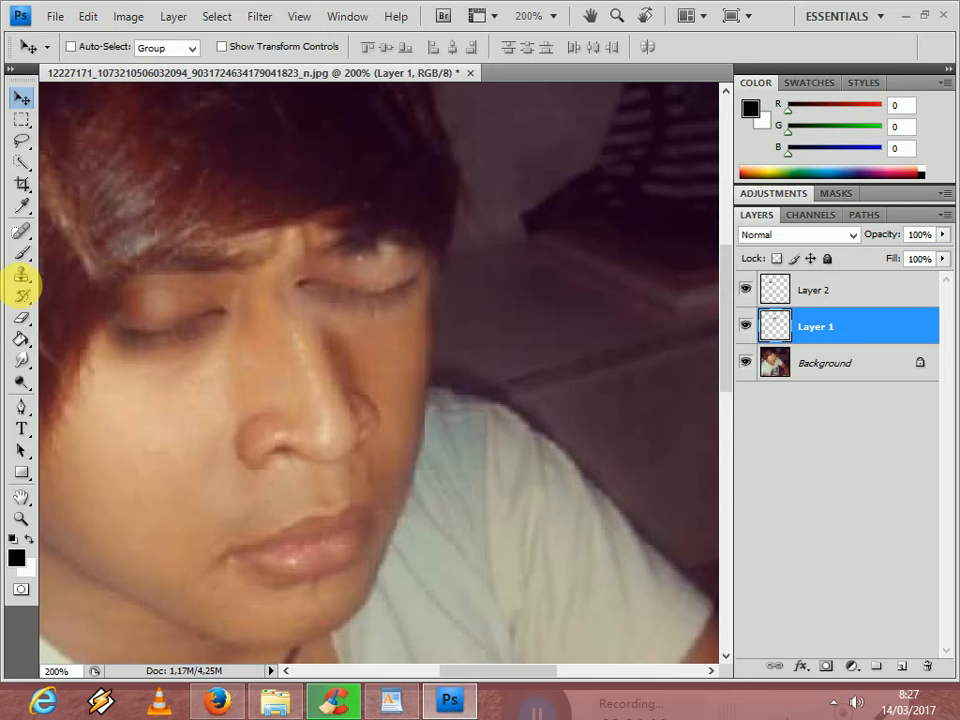
- Erase the excess skin of Layer 1 below the right closed eye with a hard eraser reduced to 80–70 px
click(21, 317)
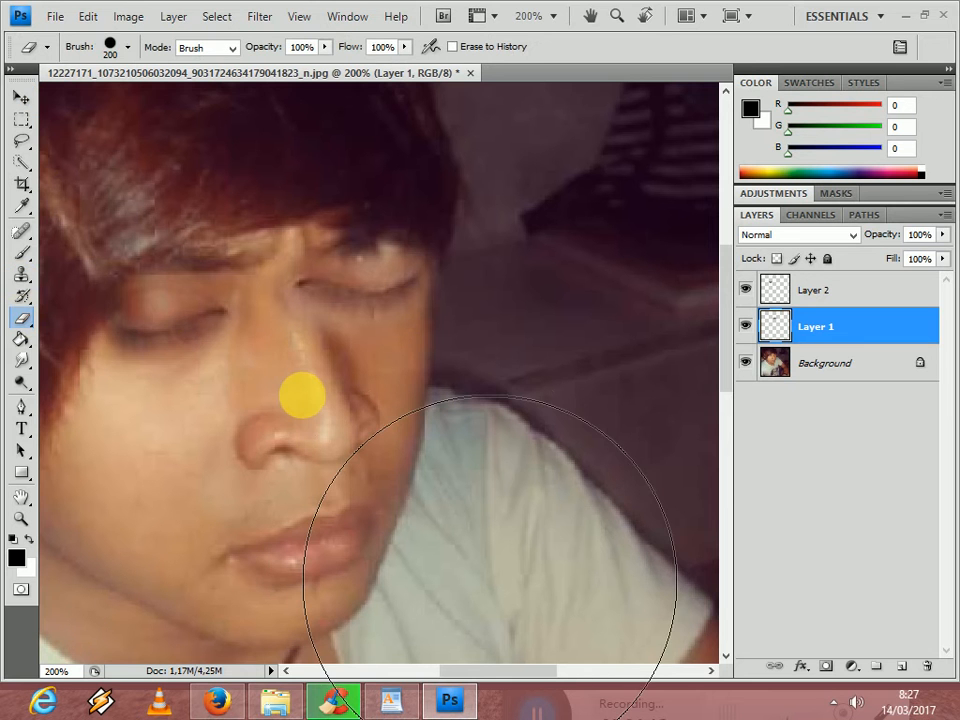
key(bracketleft)
key(bracketleft)
key(bracketleft)
key(bracketleft)
key(bracketleft)
key(bracketleft)
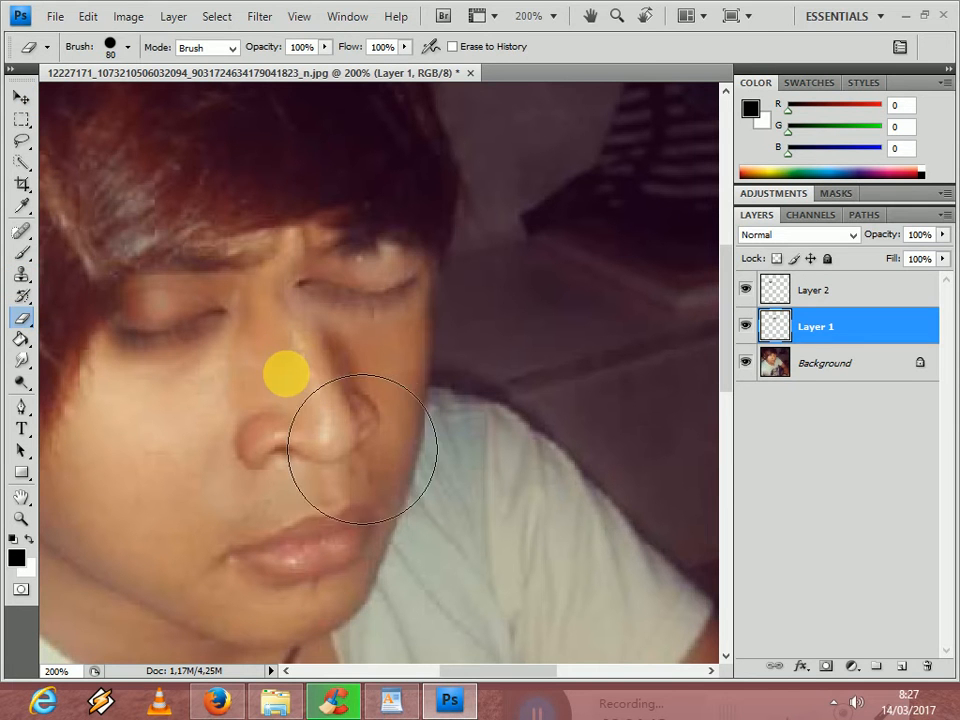
mouse_move(286, 374)
mouse_down()
mouse_move(375, 386)
mouse_move(455, 365)
mouse_up()
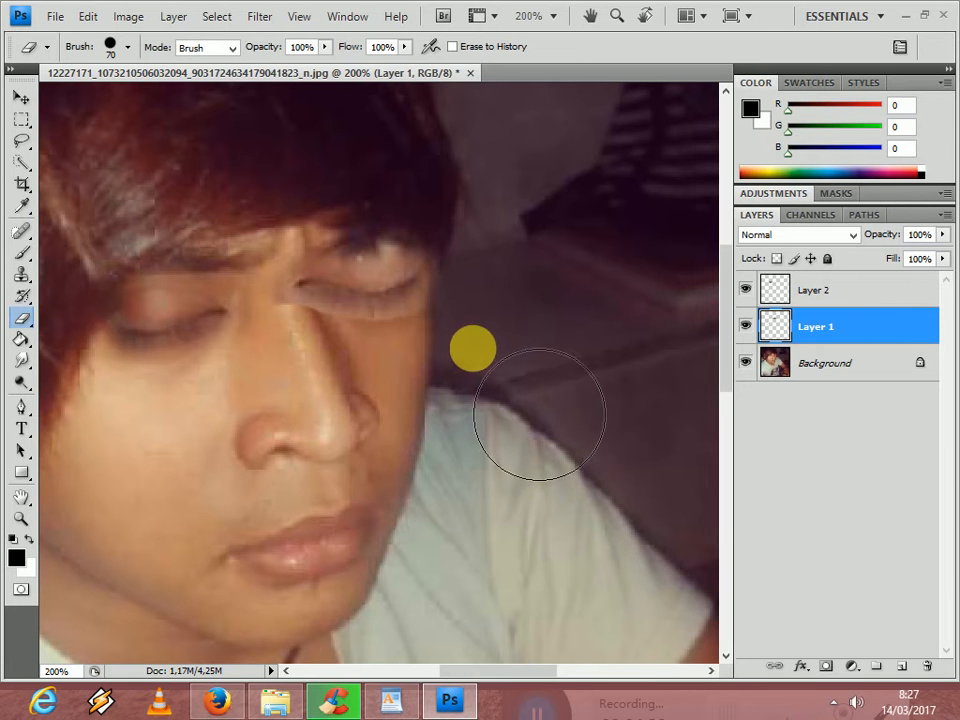
- Trim Layer 1 closer around the lower and outer edges of the right closed eye with a 40 px hard eraser
key(bracketleft)
key(bracketleft)
key(bracketleft)
click(464, 292)
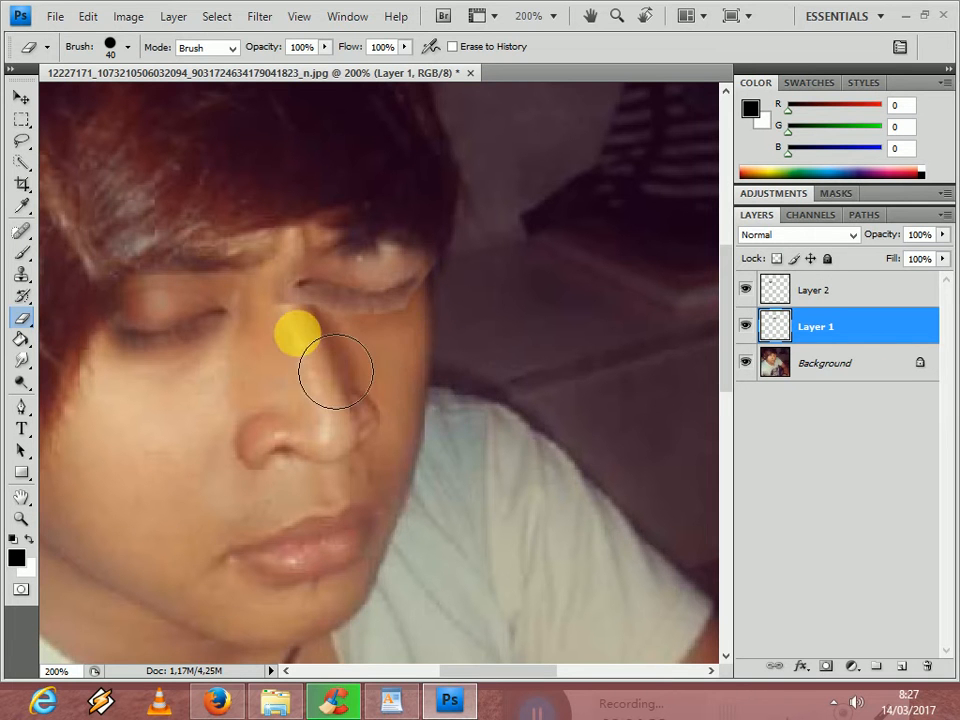
mouse_move(316, 352)
mouse_down()
mouse_move(343, 366)
mouse_move(453, 370)
mouse_move(510, 304)
mouse_move(495, 258)
mouse_move(509, 292)
mouse_move(498, 318)
mouse_move(489, 255)
mouse_move(385, 243)
mouse_move(375, 253)
mouse_up()
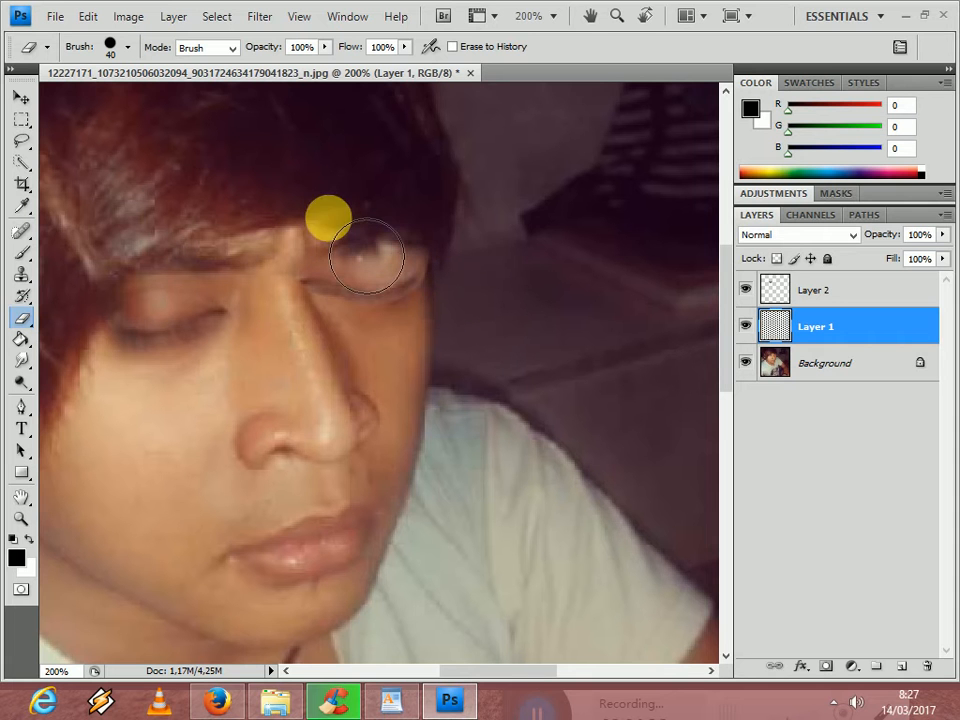
- Move the closed eye on Layer 1 off the face beside the cheek, rotate it by -0.5°, and apply the transformation
click(22, 98)
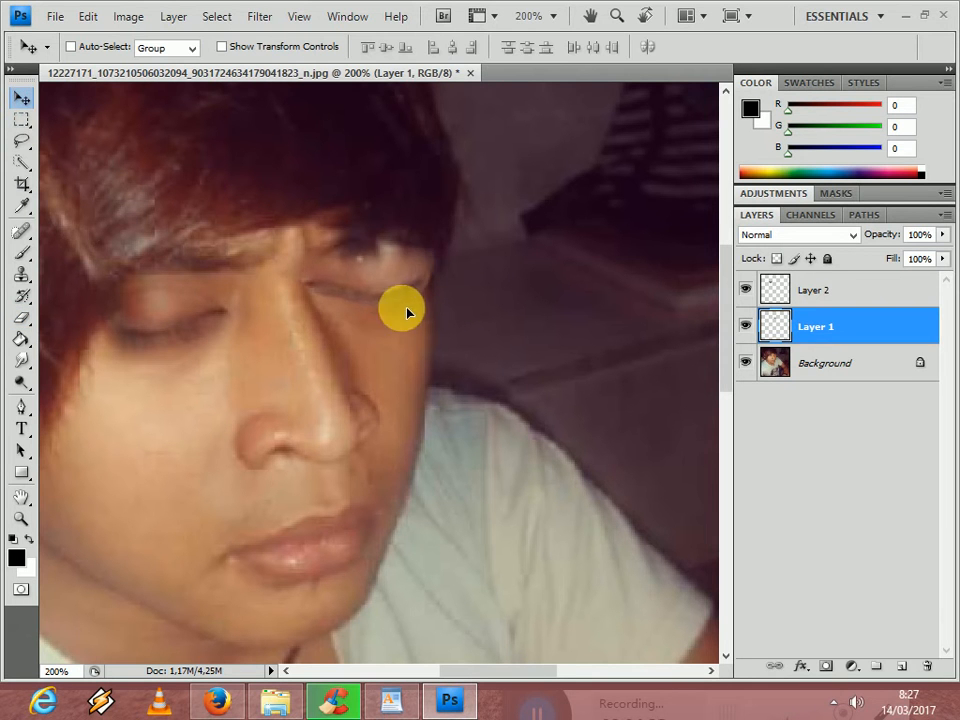
drag(400, 289, 388, 296)
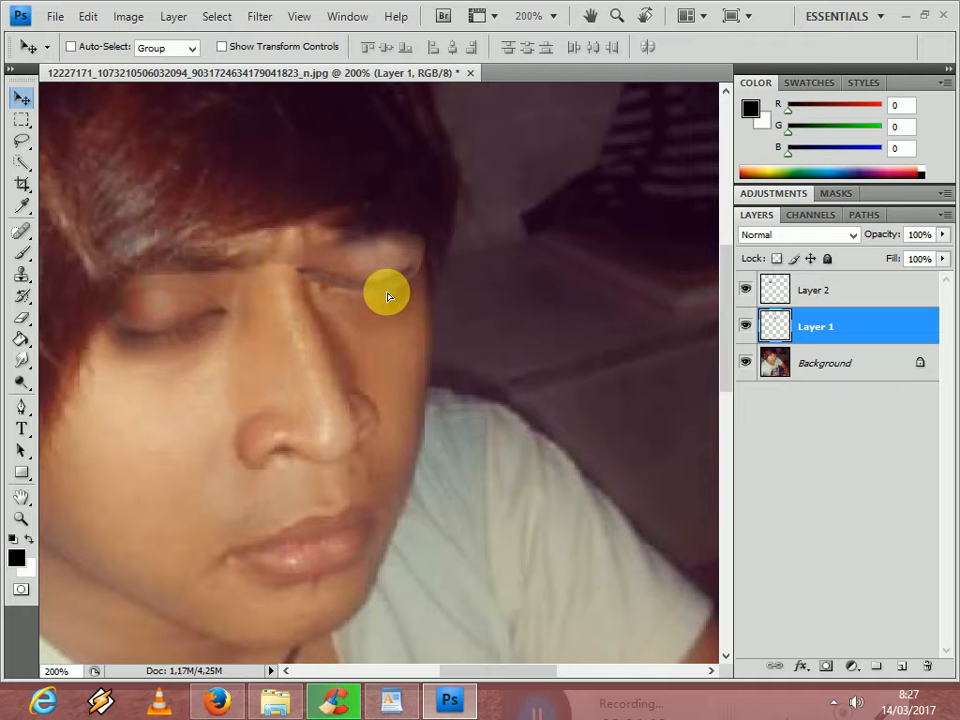
key(ctrl+t)
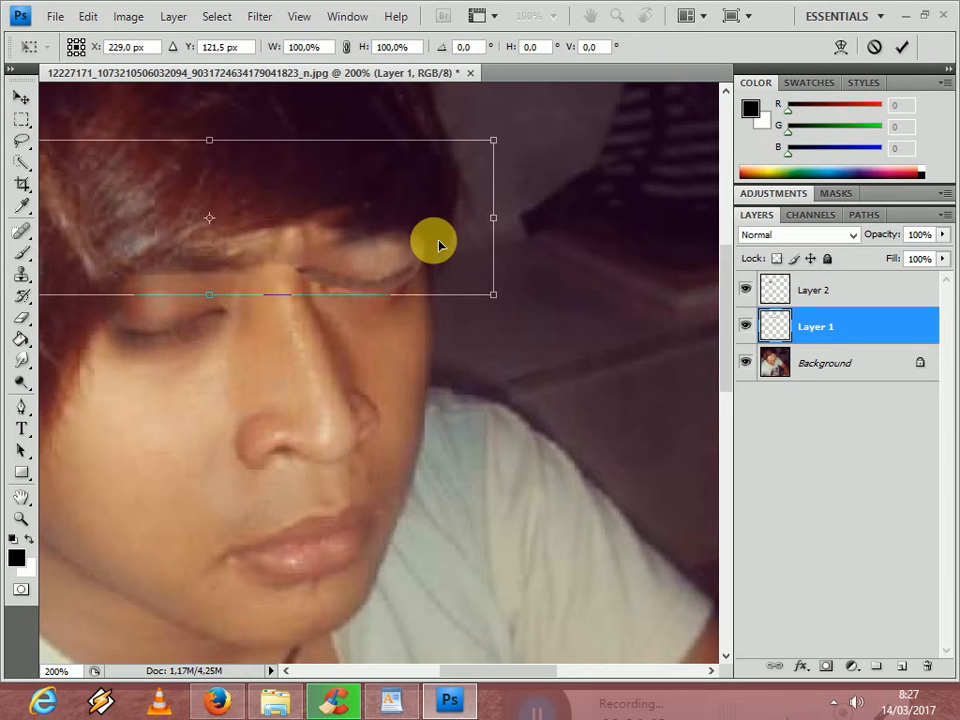
mouse_move(501, 262)
mouse_down()
mouse_move(586, 288)
mouse_move(597, 475)
mouse_move(559, 456)
mouse_move(475, 345)
mouse_up()
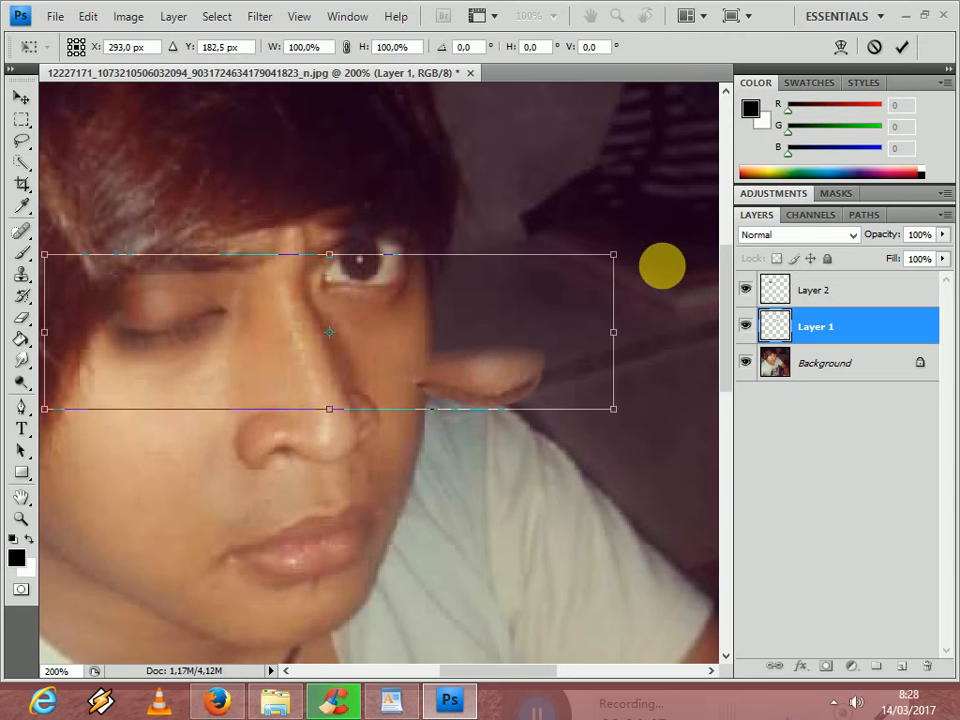
mouse_move(671, 231)
mouse_down()
mouse_move(677, 272)
mouse_move(666, 244)
mouse_up()
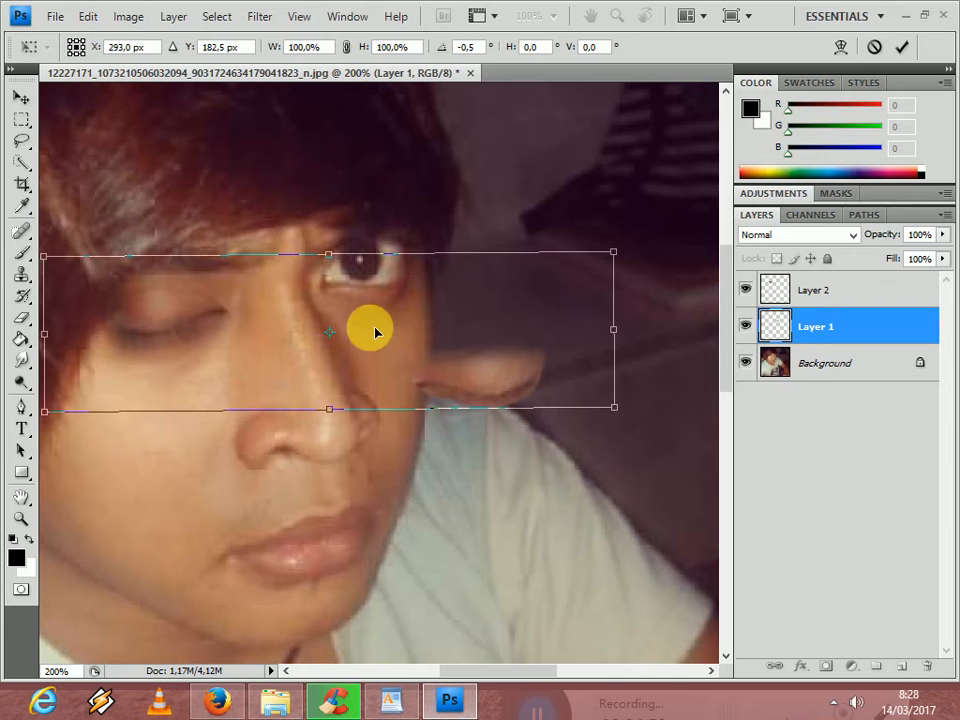
drag(403, 350, 425, 344)
click(22, 119)
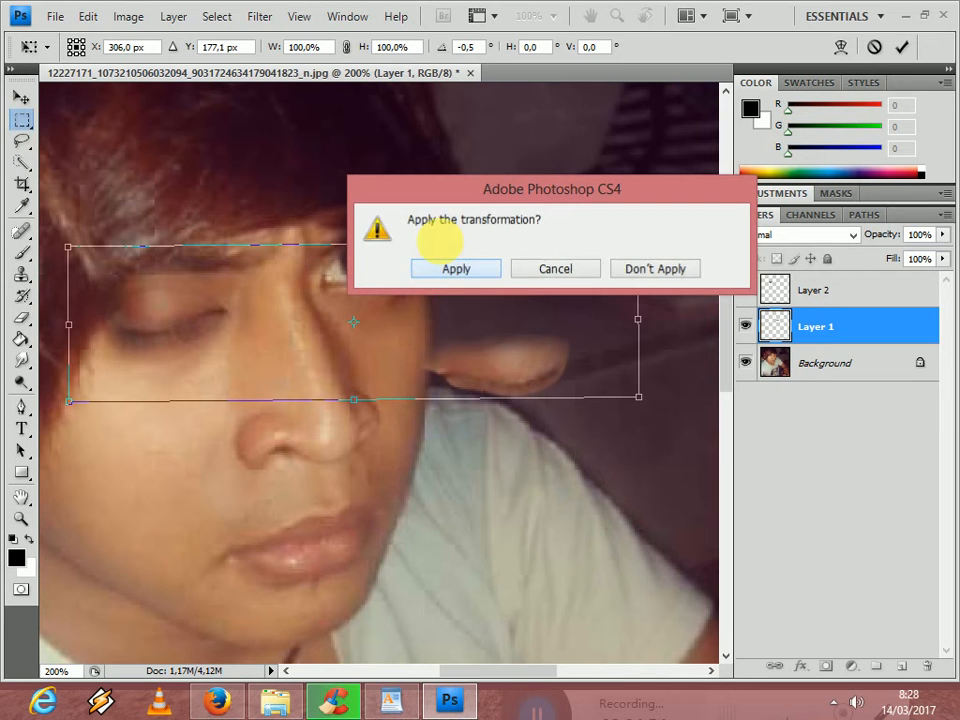
click(456, 272)
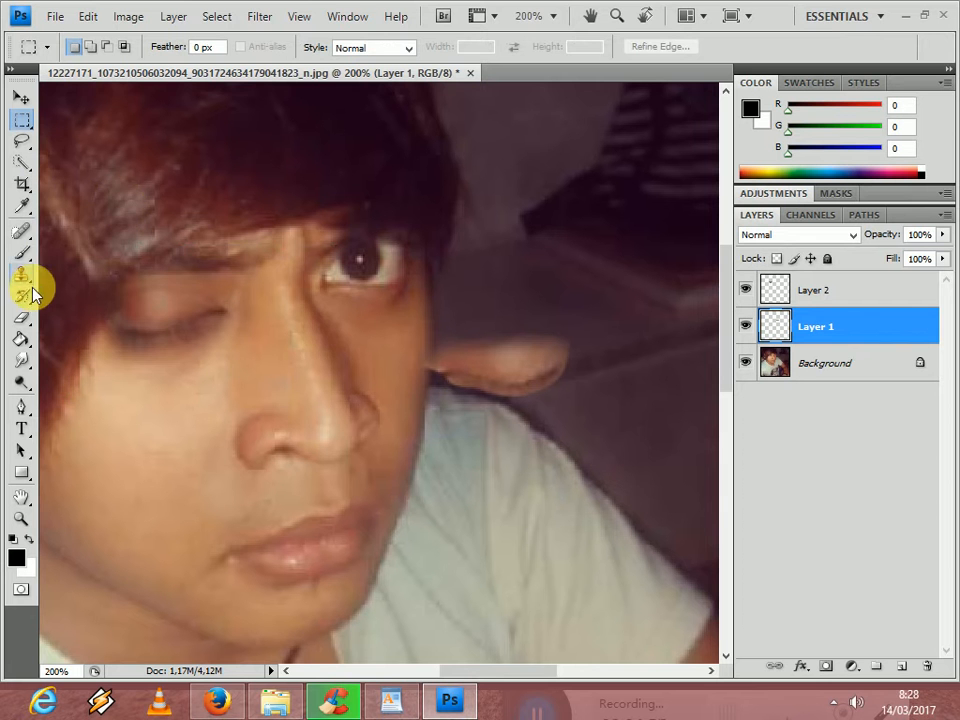
- Erase the stray remnants of Layer 1 across the face with a hard eraser enlarged to 150 px
click(22, 317)
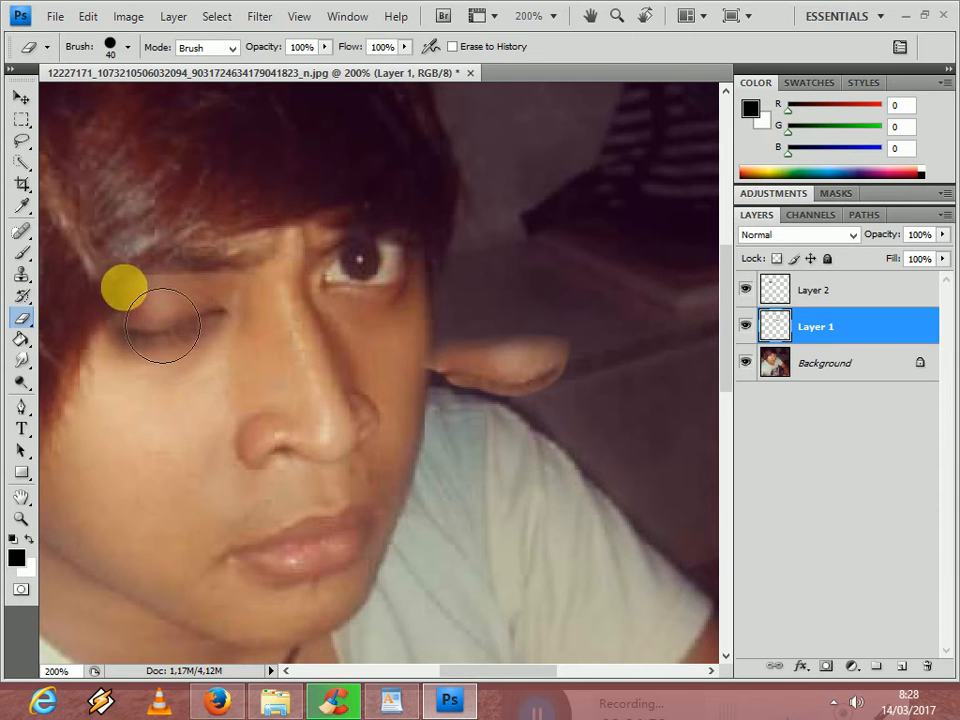
click(164, 504)
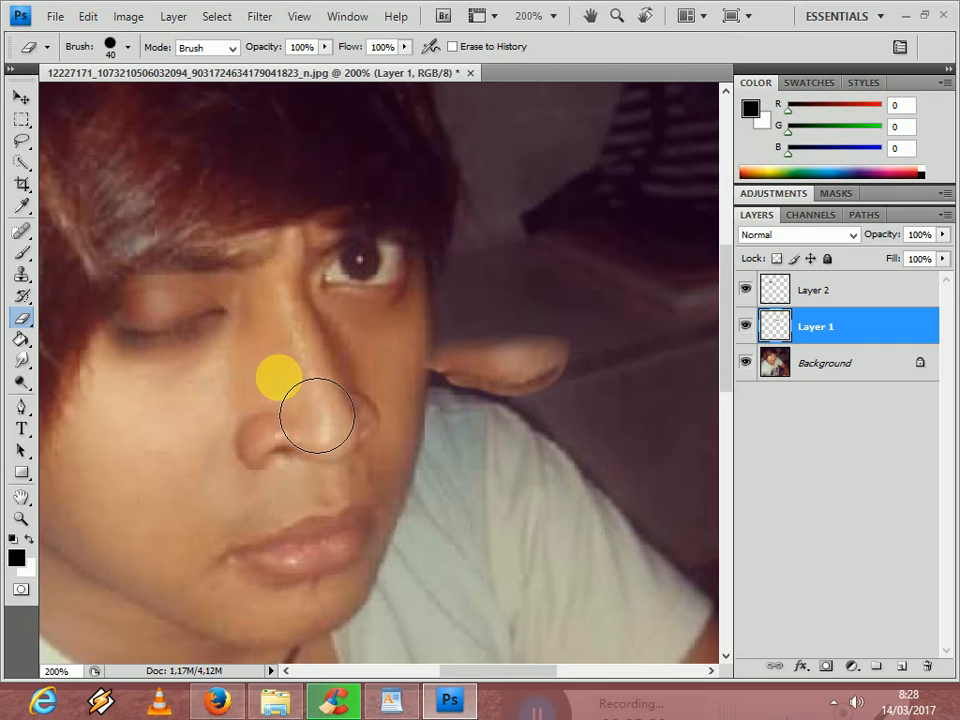
key(bracketright)
key(bracketright)
key(bracketright)
key(bracketright)
key(bracketright)
key(bracketright)
key(bracketright)
key(bracketright)
click(354, 486)
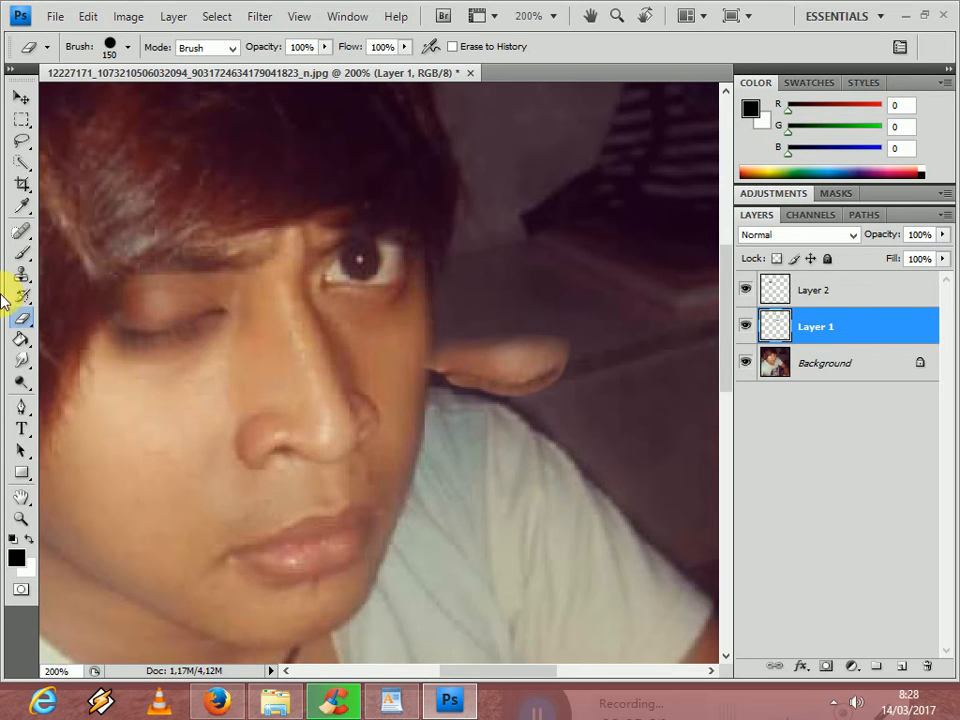
- Move the closed eye on Layer 1 down onto the shirt shoulder with Free Transform and apply it
click(16, 96)
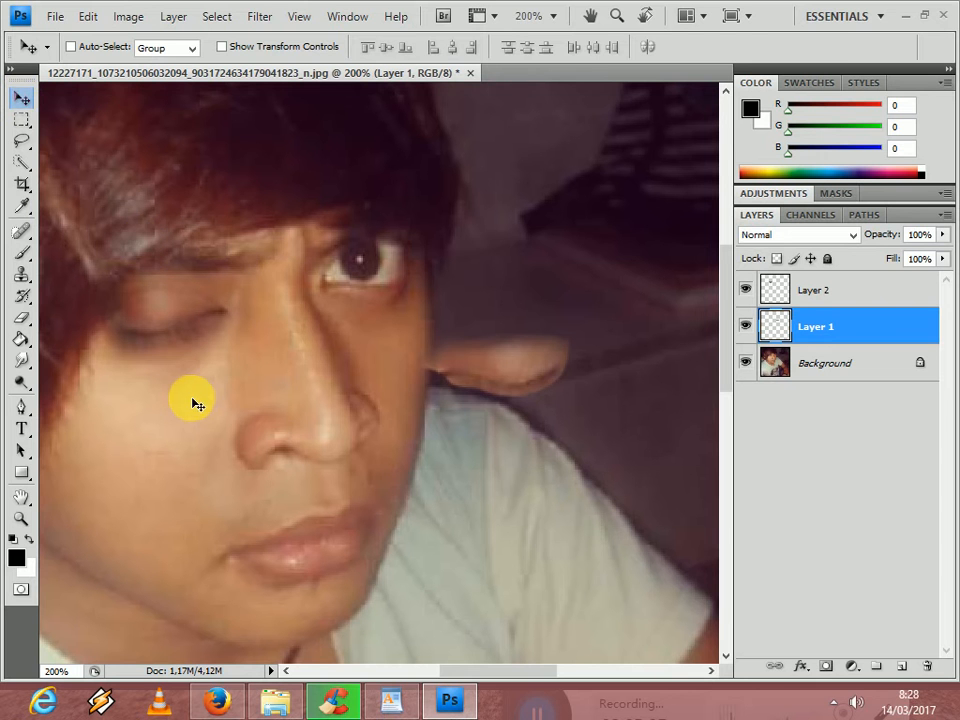
key(ctrl+t)
drag(589, 332, 519, 428)
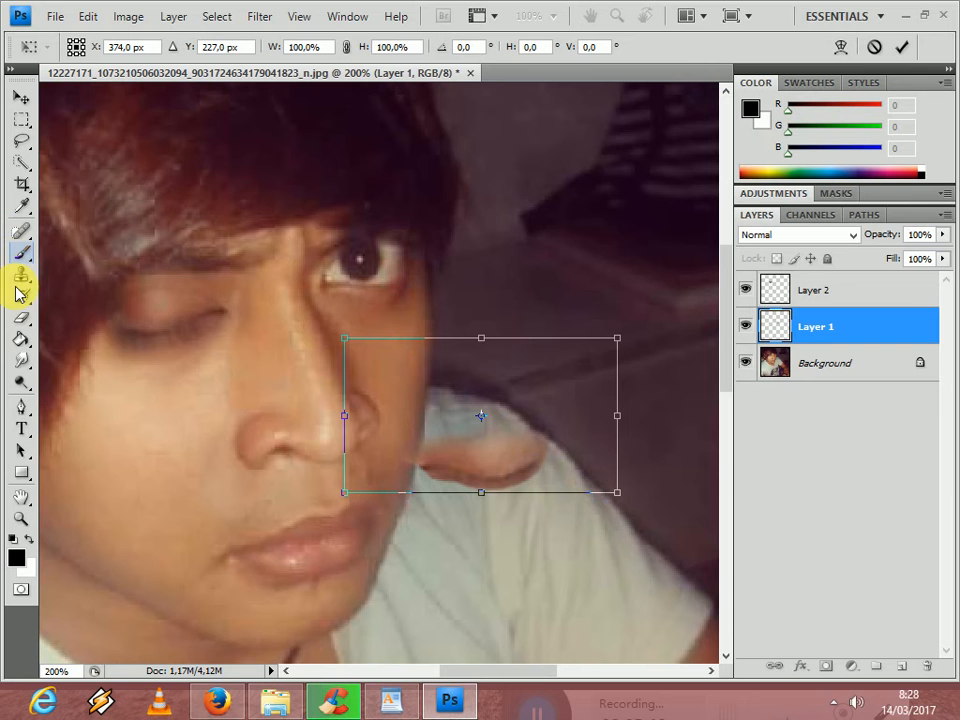
click(24, 318)
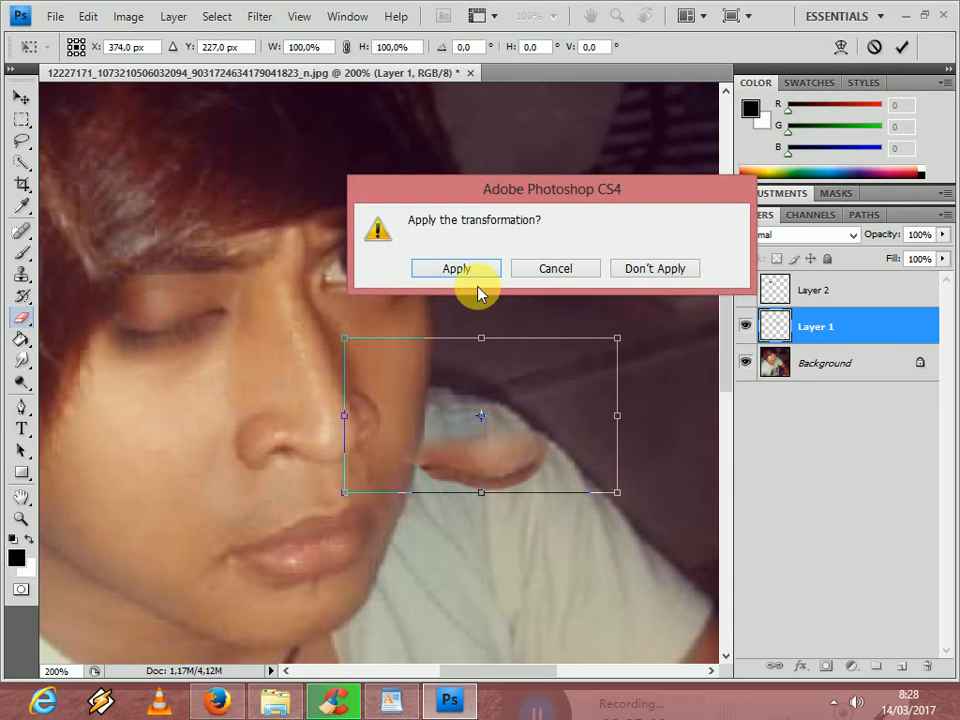
click(474, 280)
- Erase the leftover pixels of Layer 1 around the closed eye on the shoulder with a 90 px hard eraser
key(bracketleft)
key(bracketleft)
key(bracketleft)
click(681, 446)
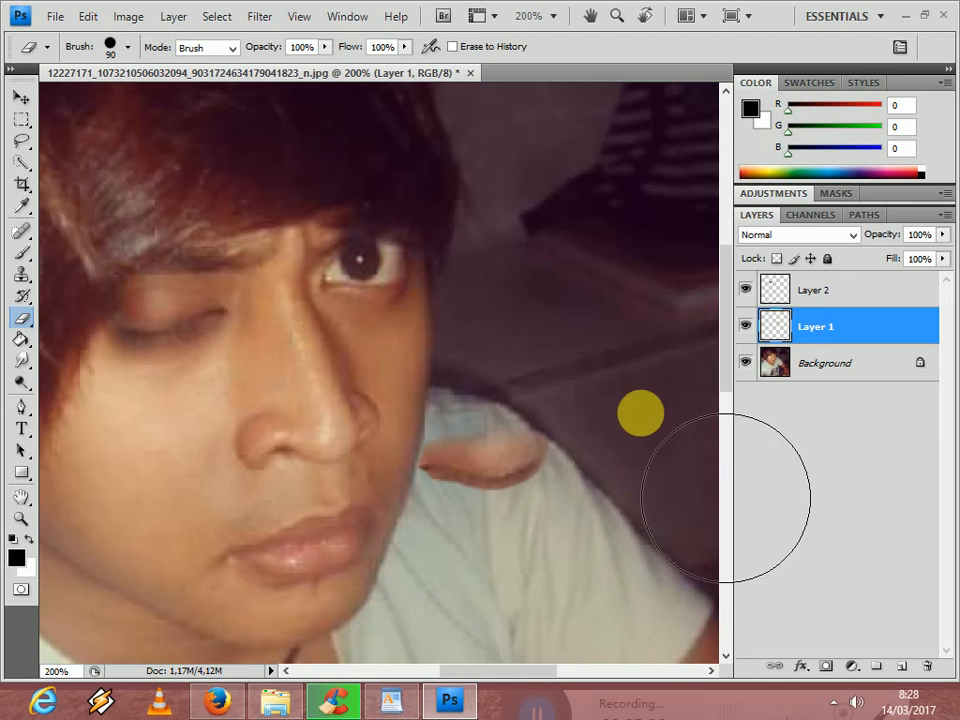
- Check the extent of Layer 1 with Free Transform and move its closed eye back over the right open eye
key(ctrl+t)
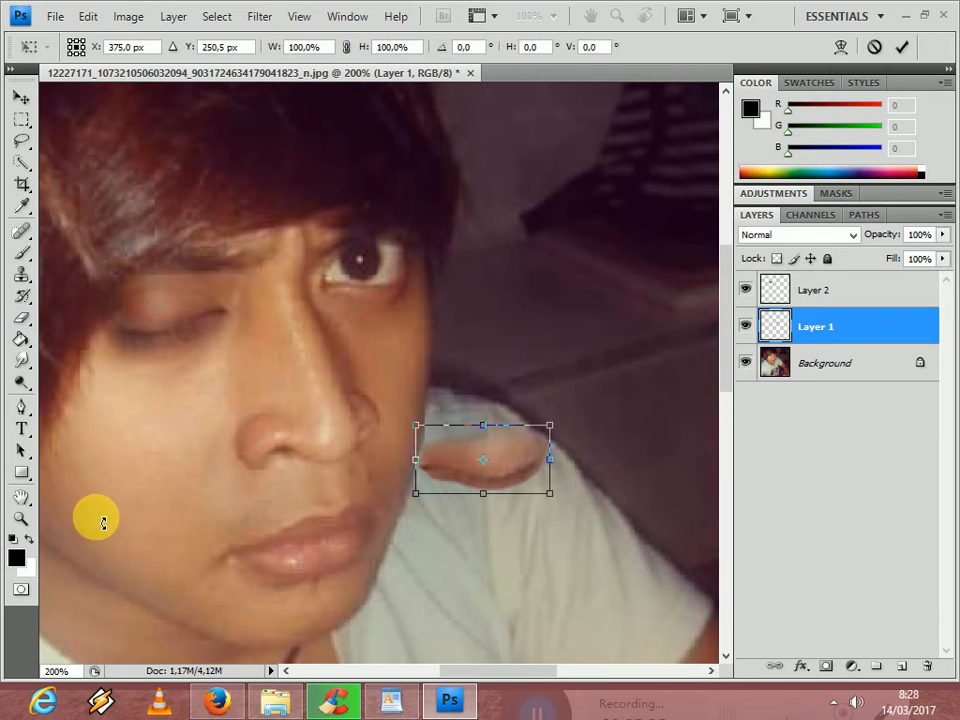
click(22, 97)
drag(521, 456, 404, 271)
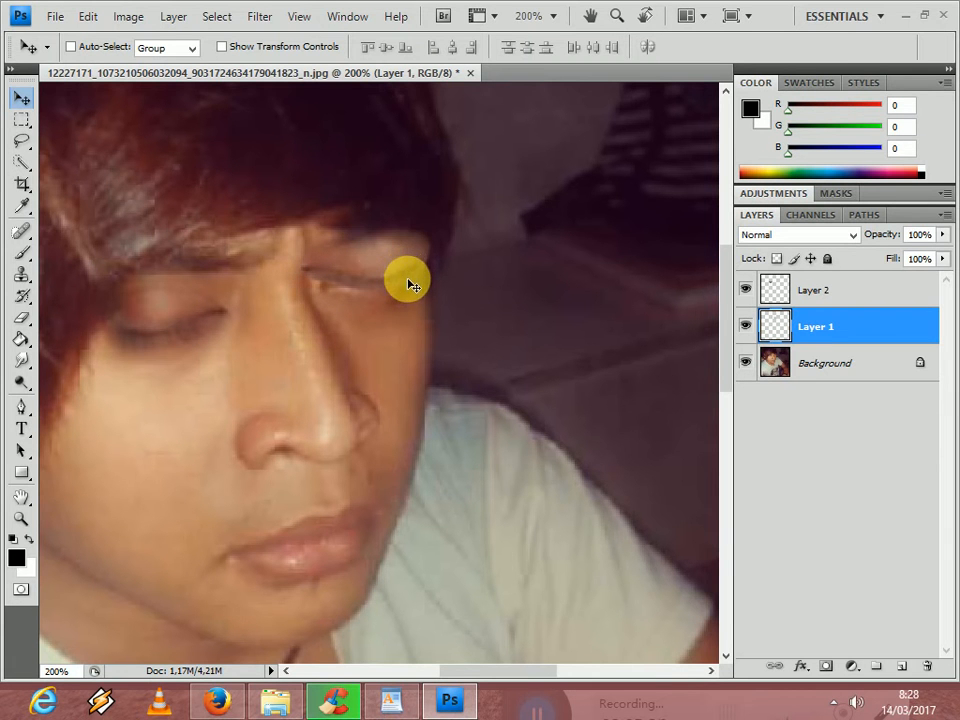
- Rotate the closed eye on Layer 1 by -11°, scale it to 92.5% and fit it over the right open eye
key(ctrl+t)
drag(472, 210, 485, 191)
drag(401, 242, 402, 271)
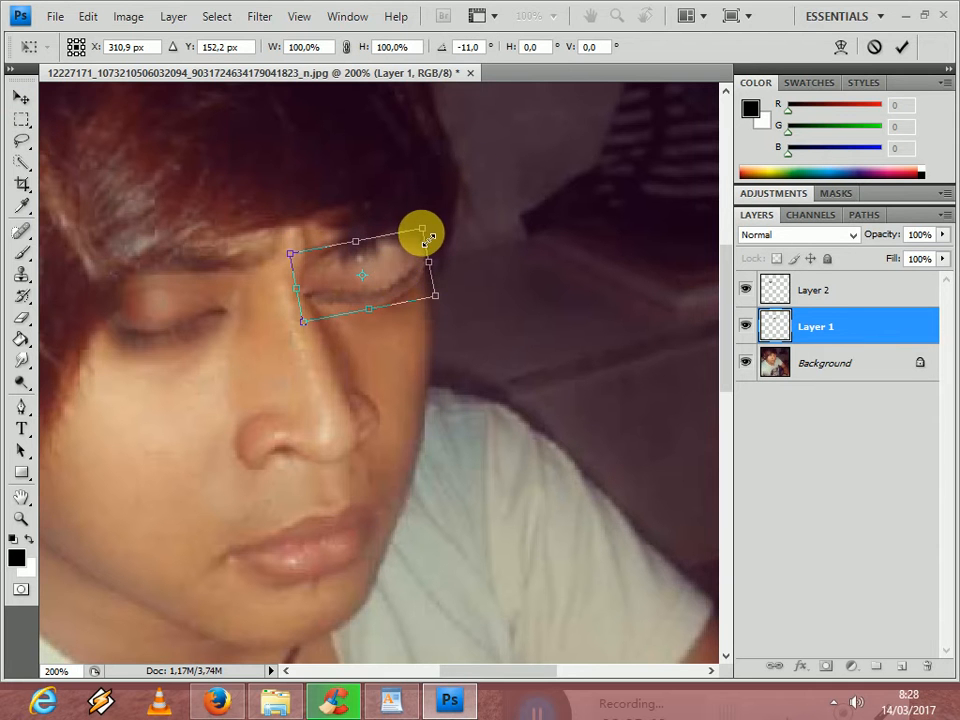
drag(427, 236, 400, 273)
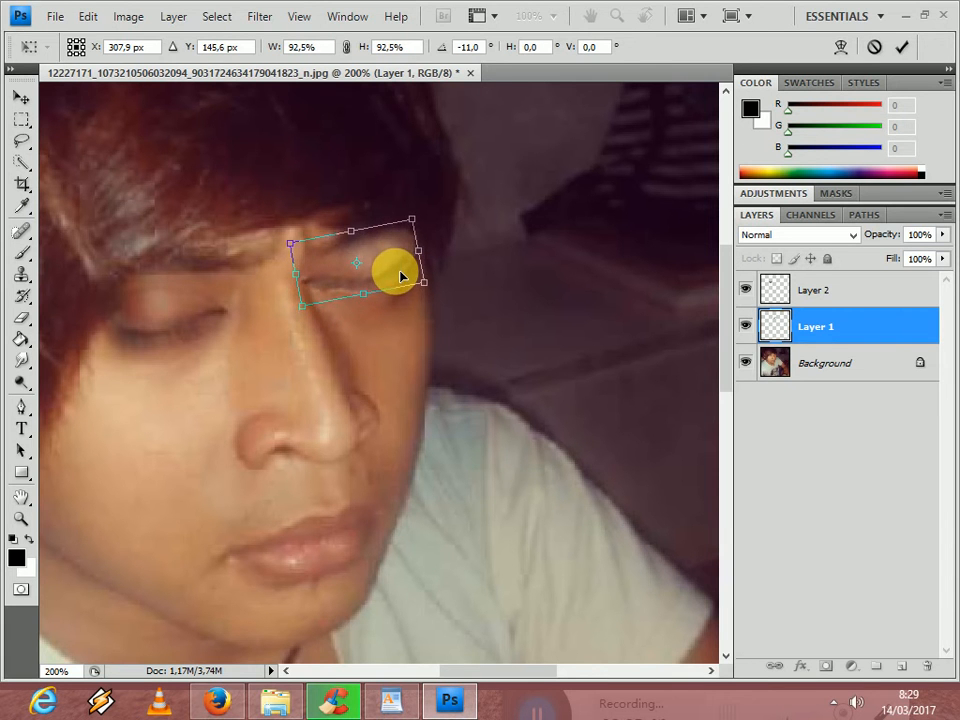
key(Return)
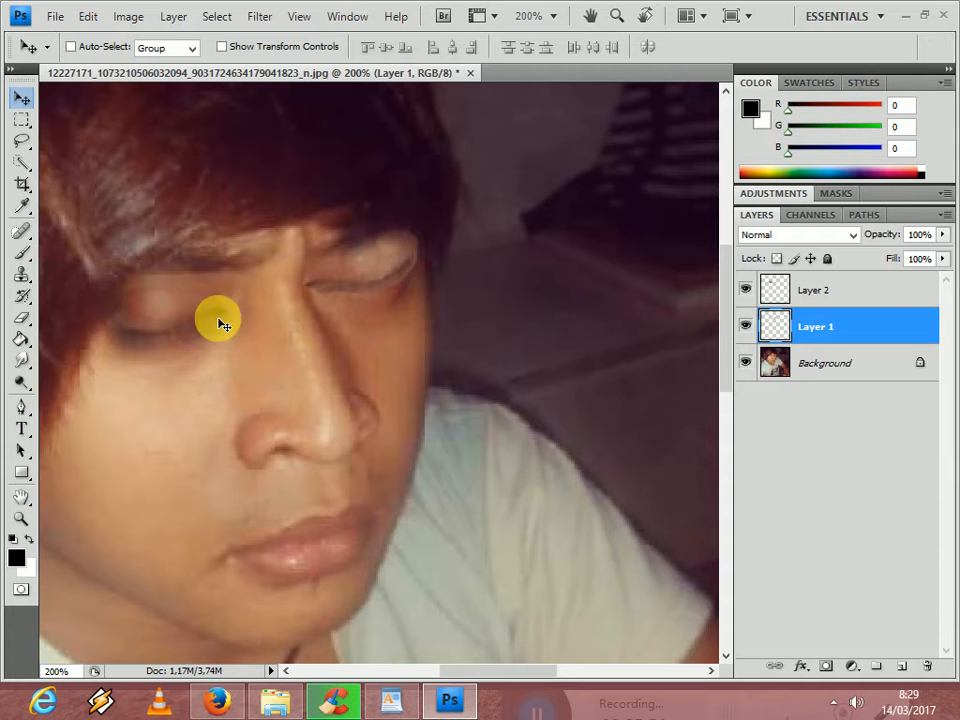
- Erase the excess edges around the right closed eye on Layer 1 with a hard eraser reduced to 35–25 px
click(17, 253)
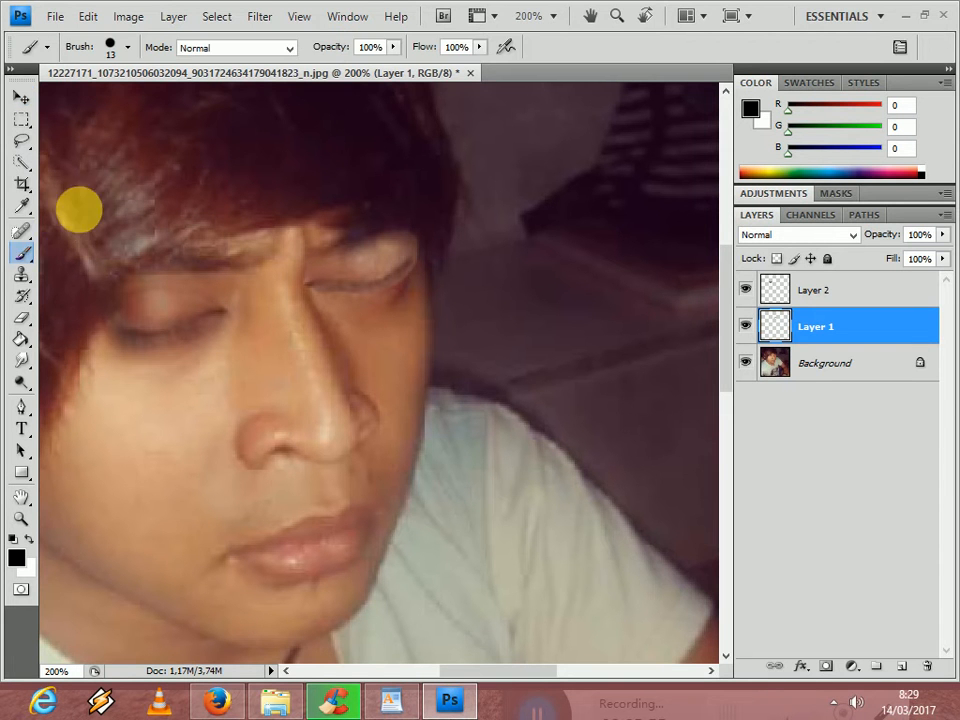
click(21, 318)
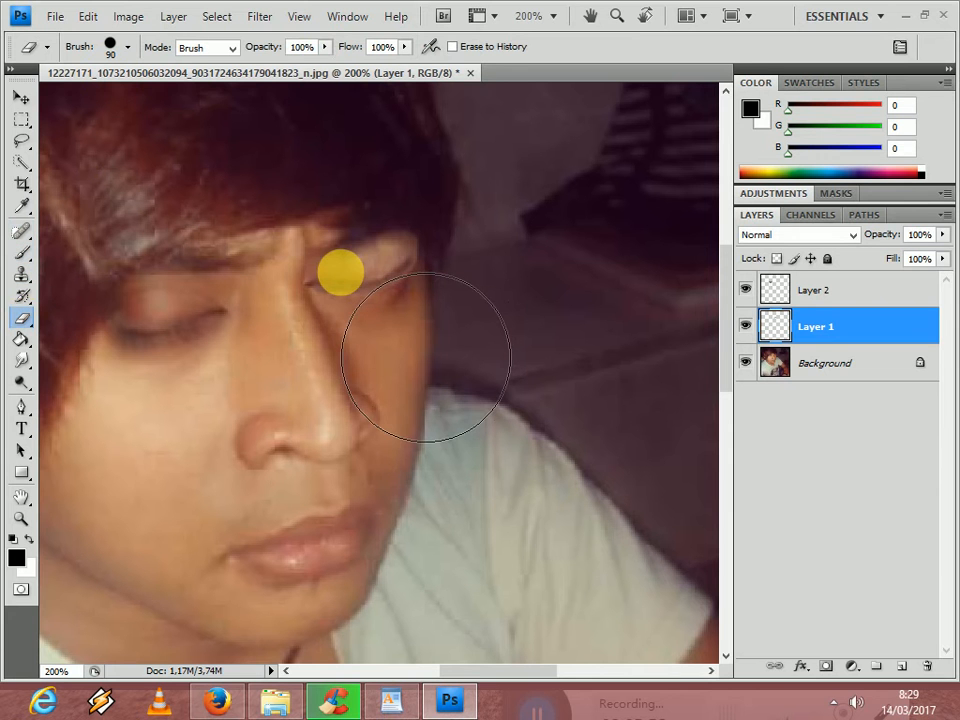
key(bracketleft)
key(bracketleft)
key(bracketleft)
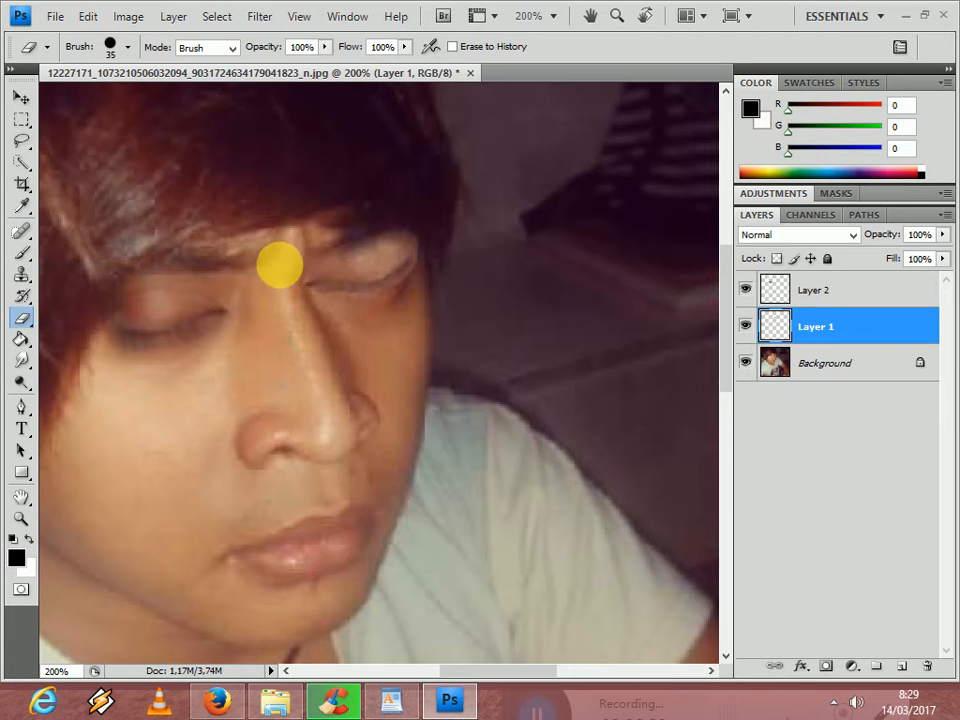
mouse_move(331, 336)
mouse_down()
mouse_move(350, 343)
mouse_move(332, 337)
mouse_move(443, 326)
mouse_up()
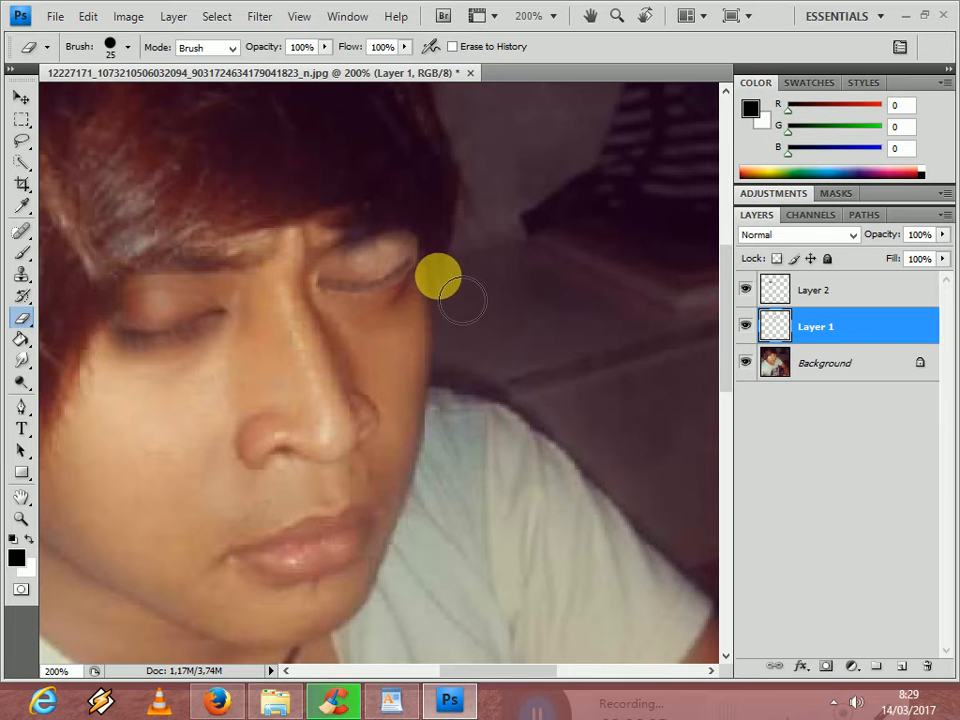
- Choose a soft 65 px eraser brush and soften the edges of the right closed eye on Layer 1
click(141, 47)
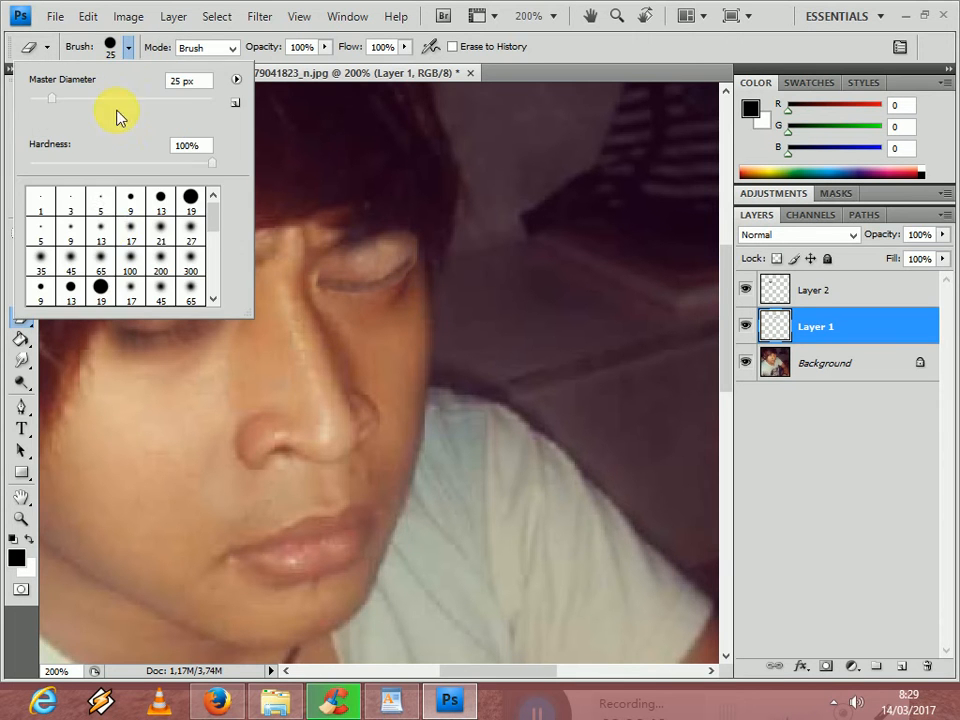
click(105, 226)
click(105, 260)
click(454, 306)
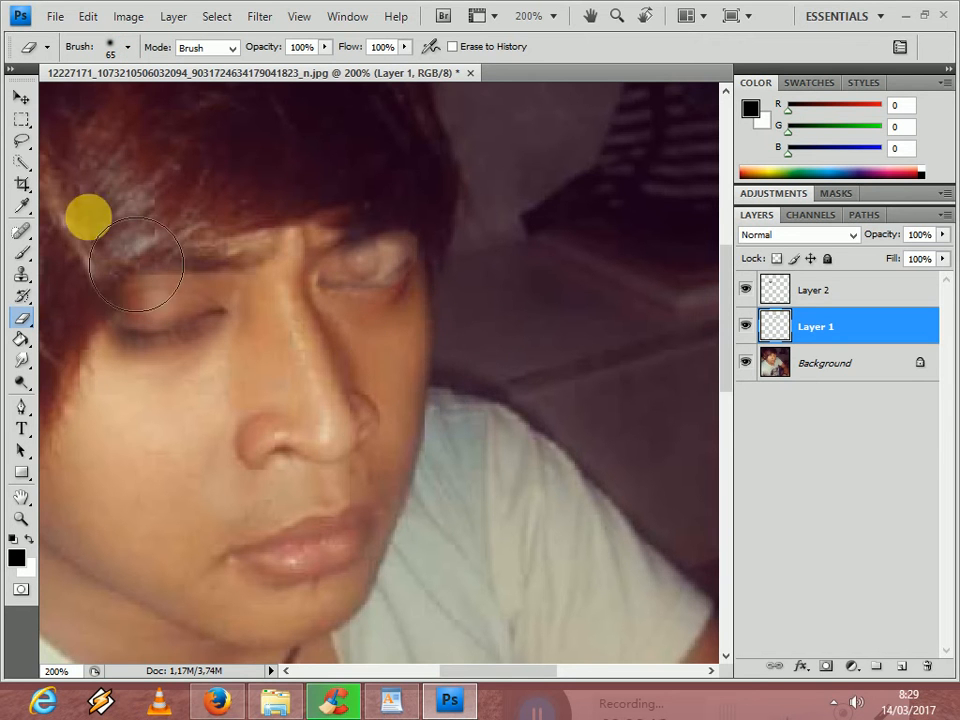
- Shift the closed eye on Layer 1 slightly and try to brighten its midtones with Levels
click(20, 96)
drag(362, 268, 365, 265)
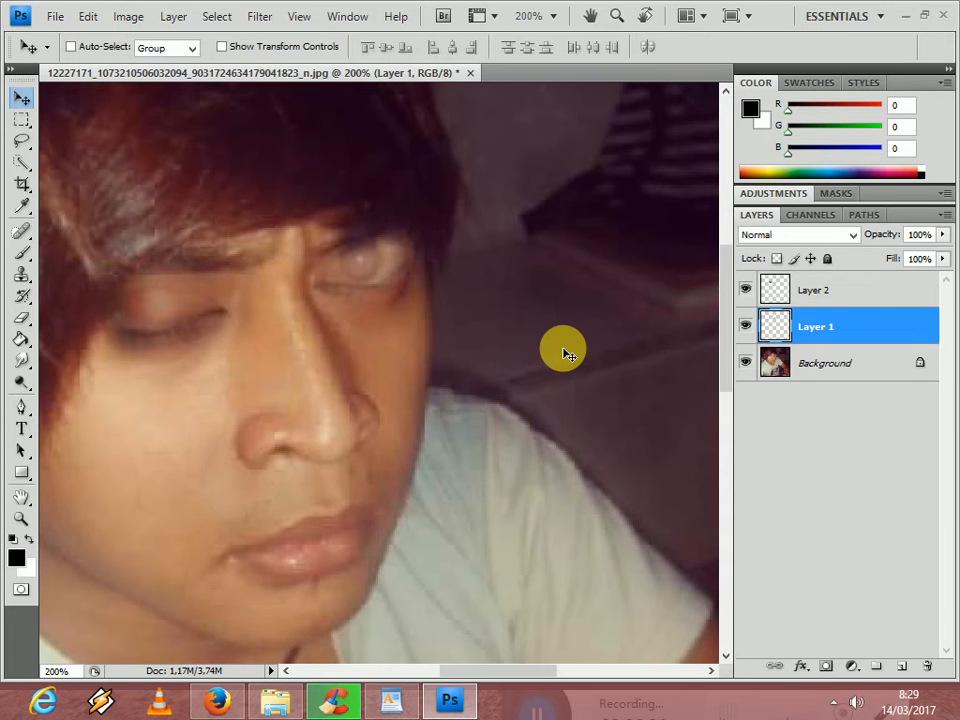
key(ctrl+l)
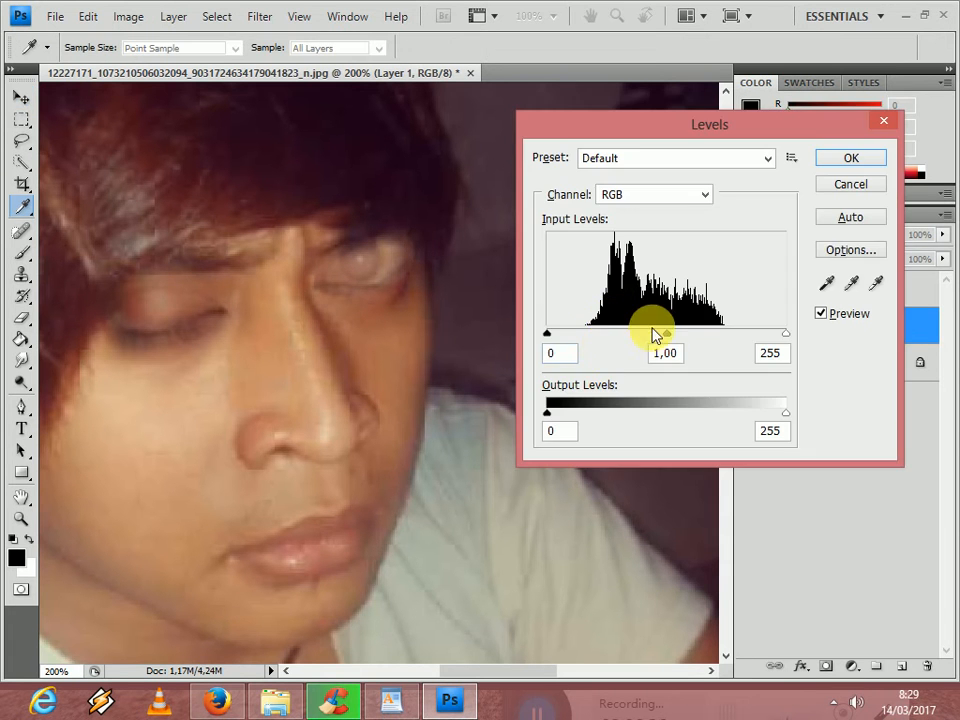
drag(728, 337, 613, 345)
click(852, 185)
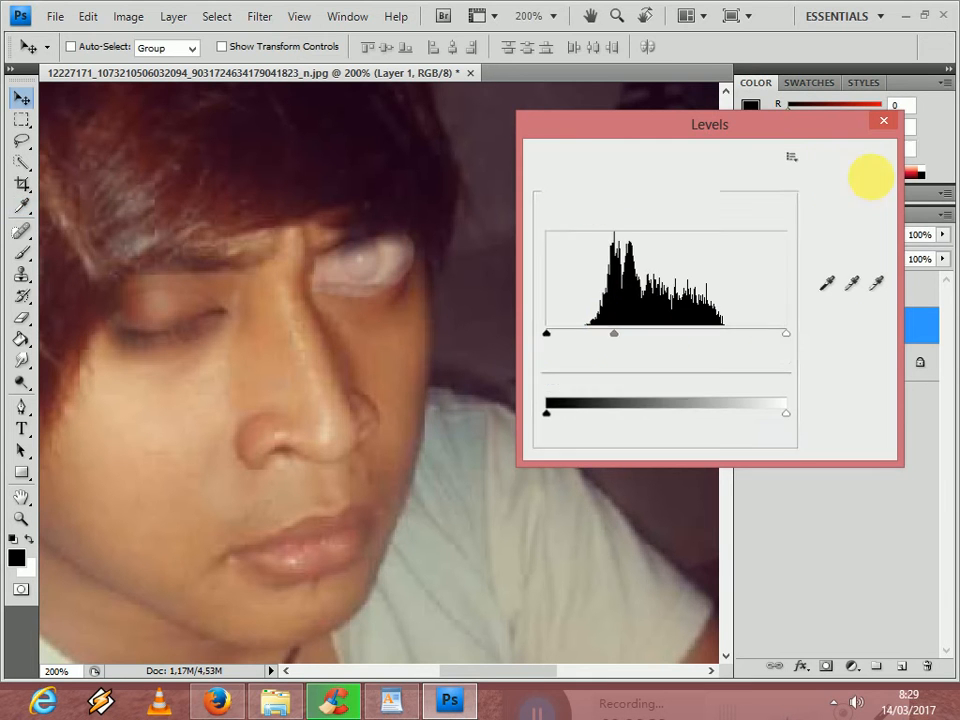
- Move the closed eye on Layer 1 off the right open eye and back, nudging it down into place
drag(360, 258, 386, 342)
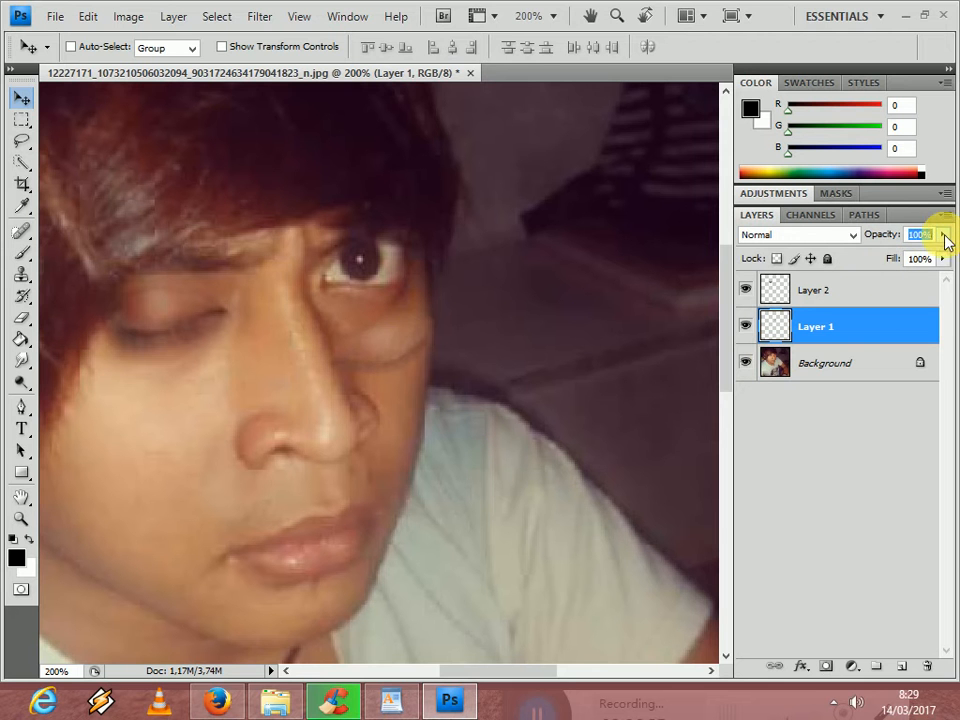
drag(420, 339, 409, 273)
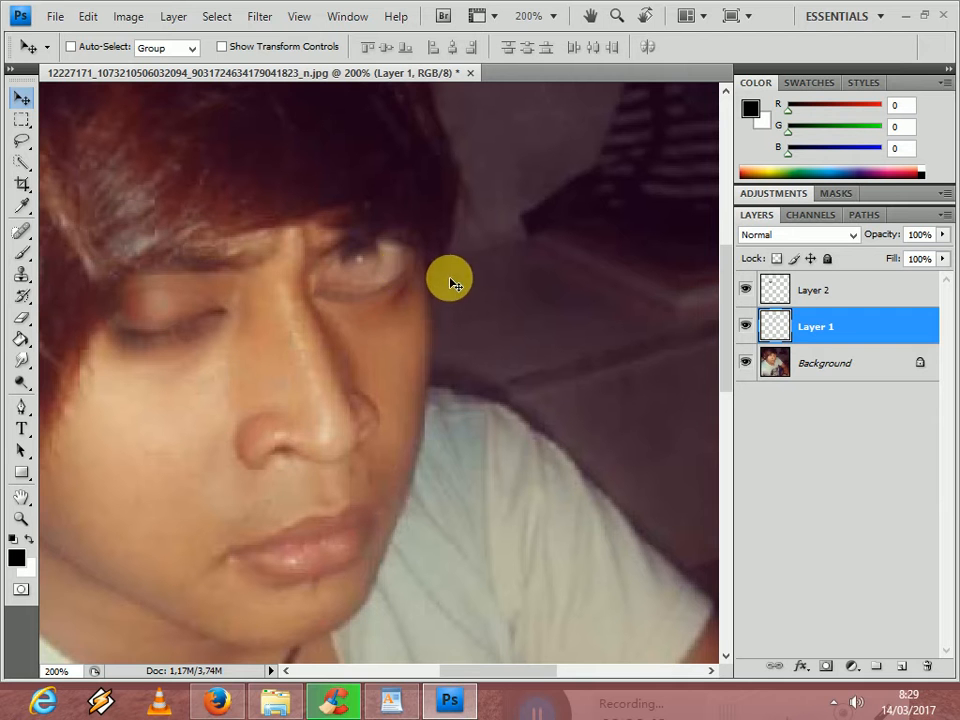
key(Down)
key(Down)
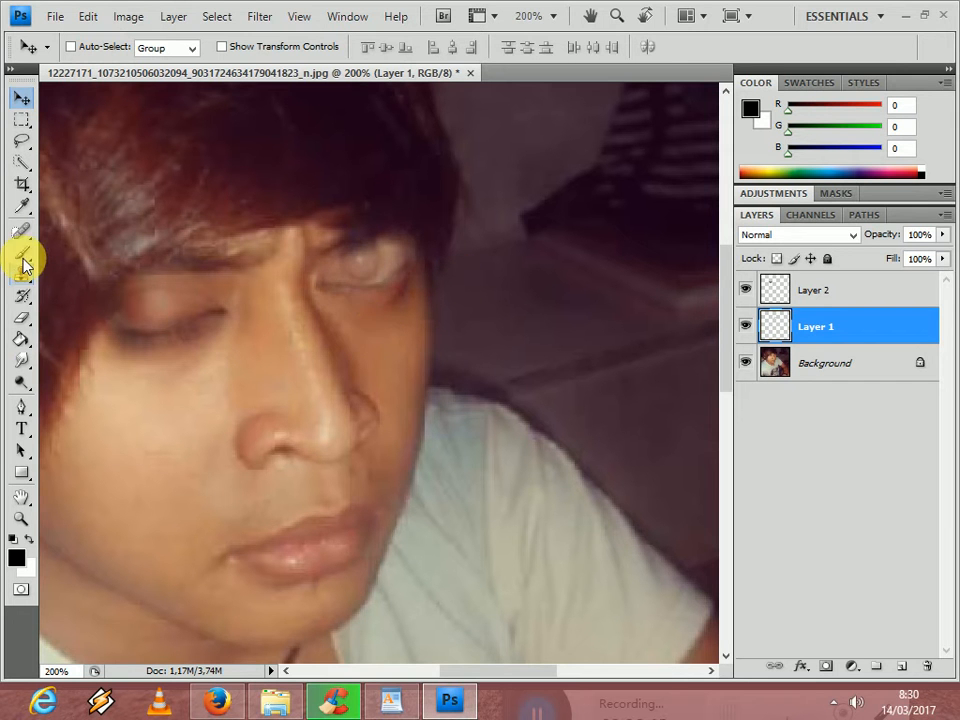
- Sample the skin tone under the right eye as the foreground color, choose the Brush tool and hide the Background layer
click(21, 205)
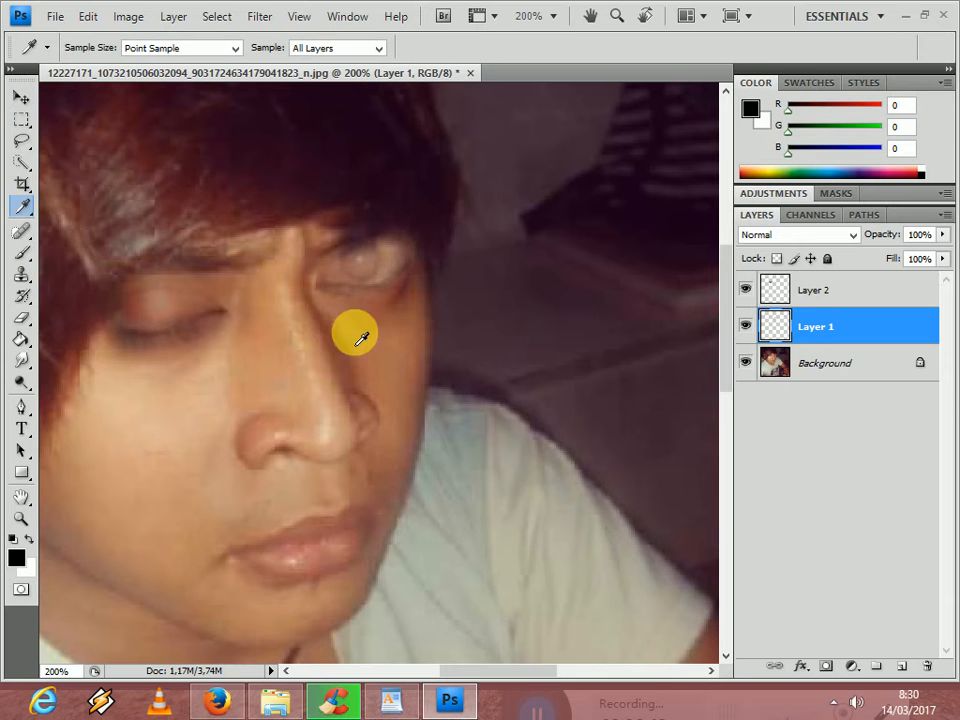
click(390, 321)
click(21, 252)
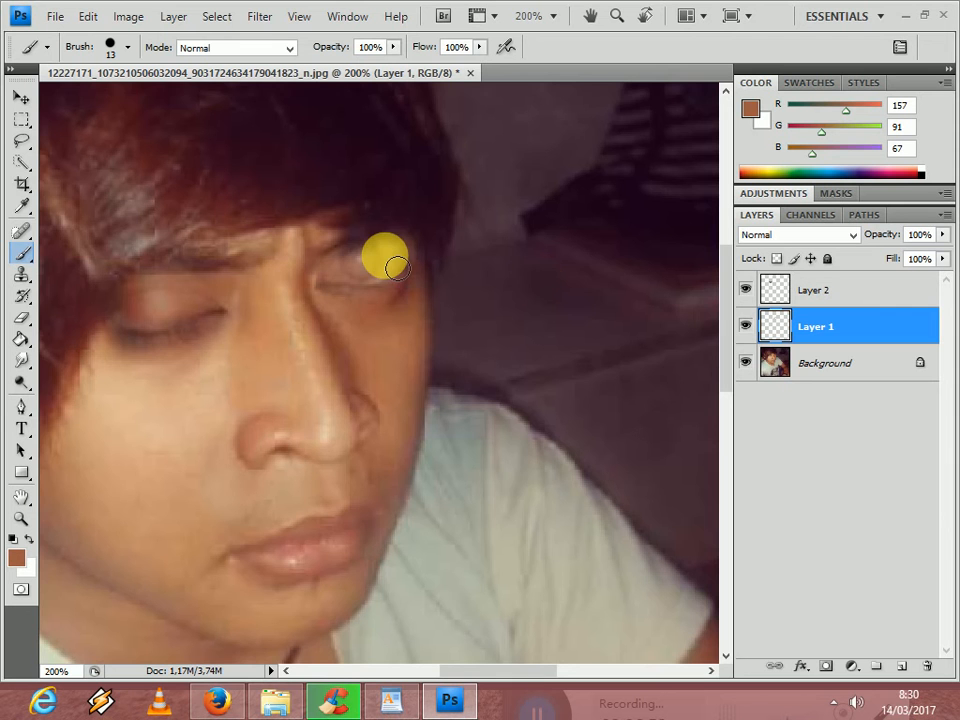
click(747, 364)
click(747, 364)
click(747, 364)
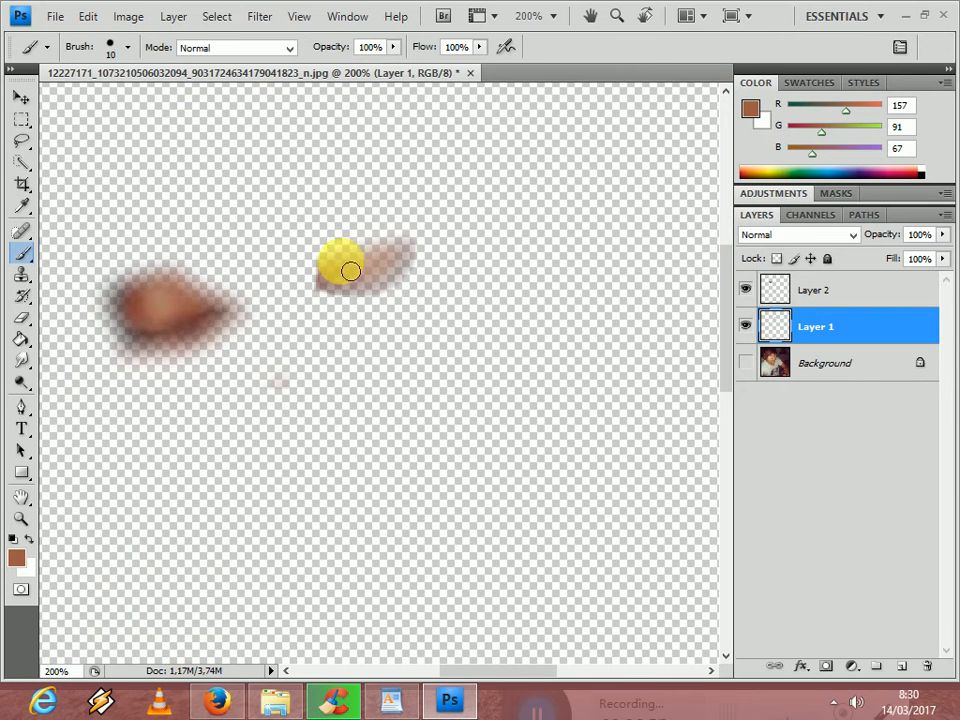
- Try a full-opacity skin-tone stroke on Layer 1, undo it, and paint over the right eyelid at 22% brush opacity
drag(335, 272, 385, 302)
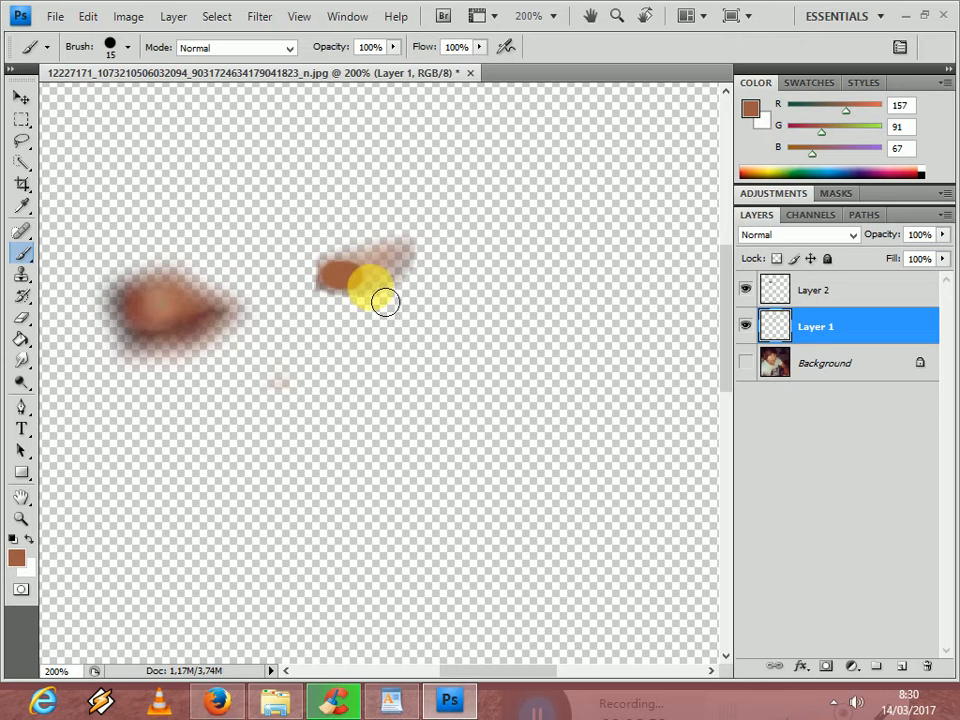
key(ctrl+z)
click(393, 47)
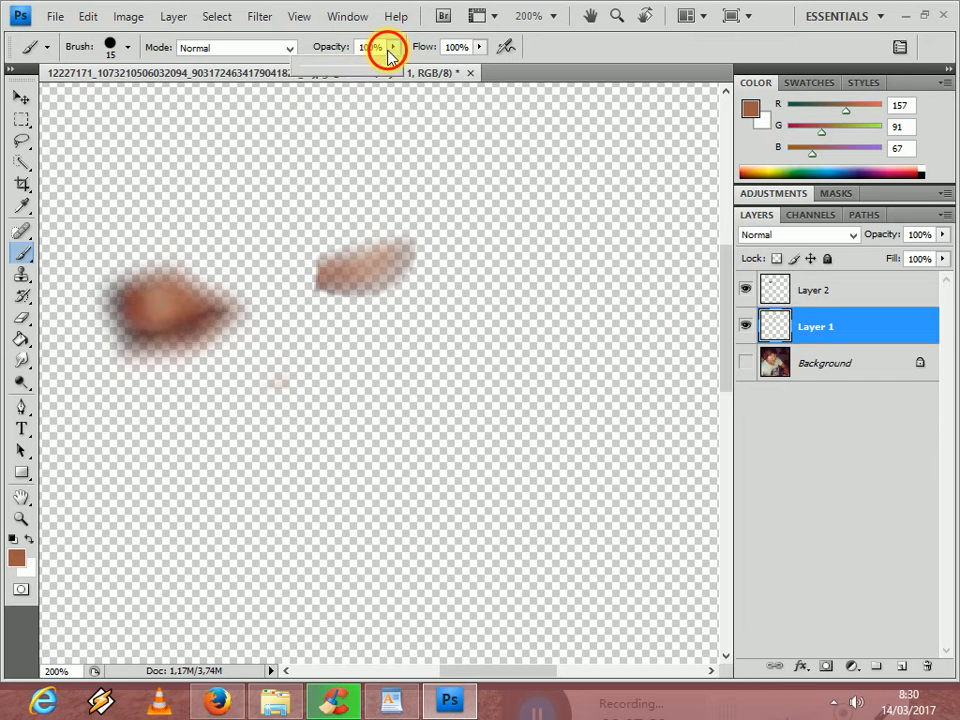
drag(378, 78, 319, 71)
mouse_move(360, 278)
mouse_down()
mouse_move(414, 259)
mouse_move(360, 290)
mouse_move(343, 281)
mouse_move(414, 261)
mouse_move(407, 266)
mouse_up()
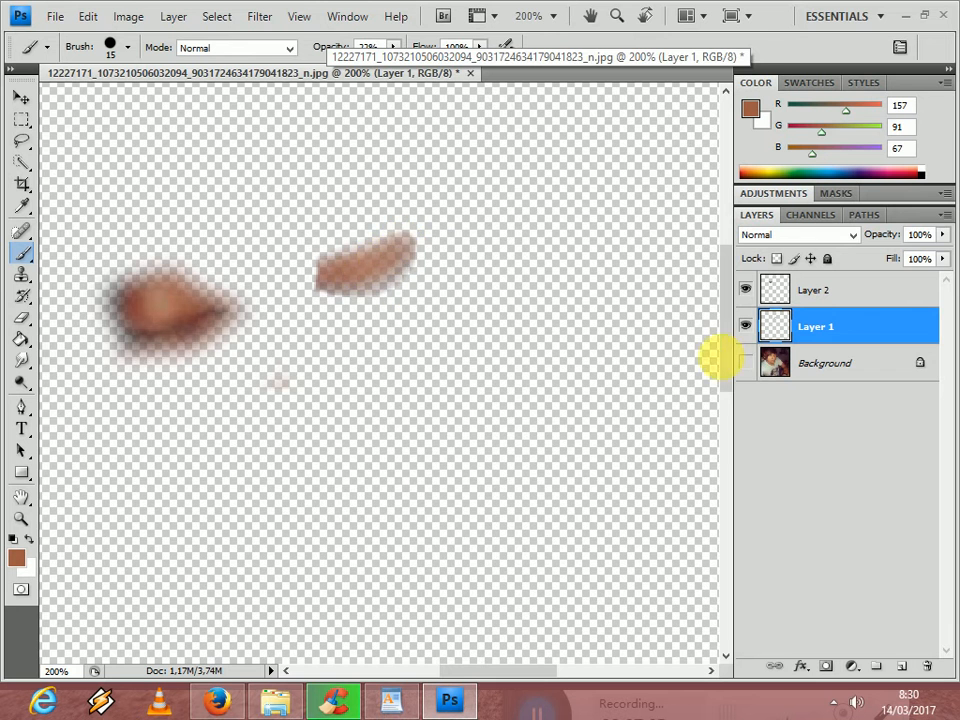
- Show the Background layer again and delete Layer 1 with the right closed eye
click(746, 363)
click(749, 362)
click(749, 362)
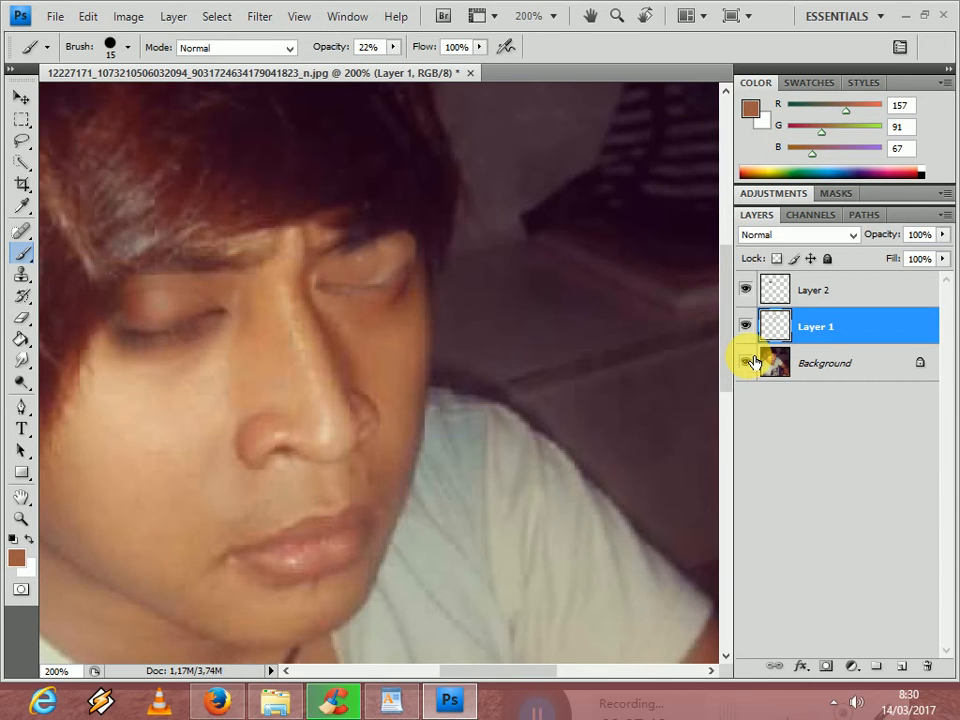
click(781, 327)
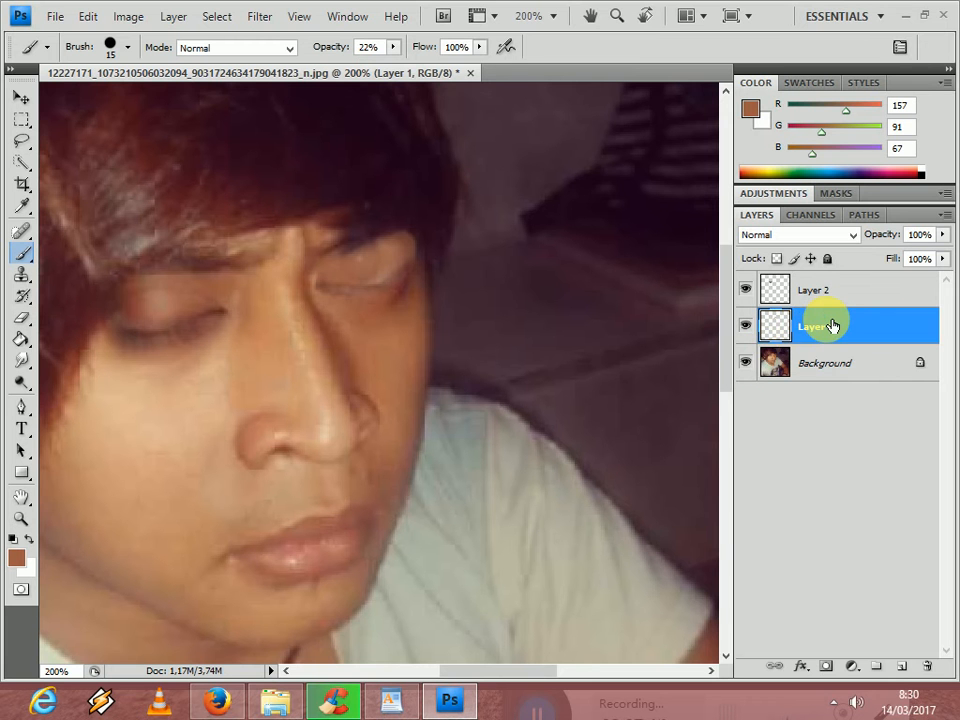
key(Delete)
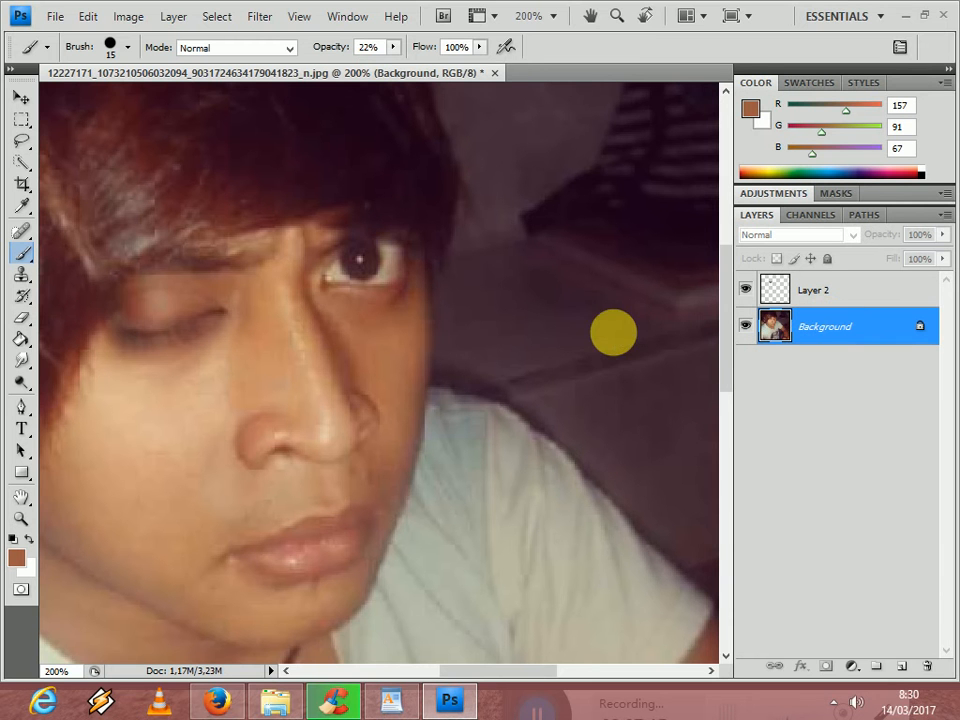
key(ctrl+o)
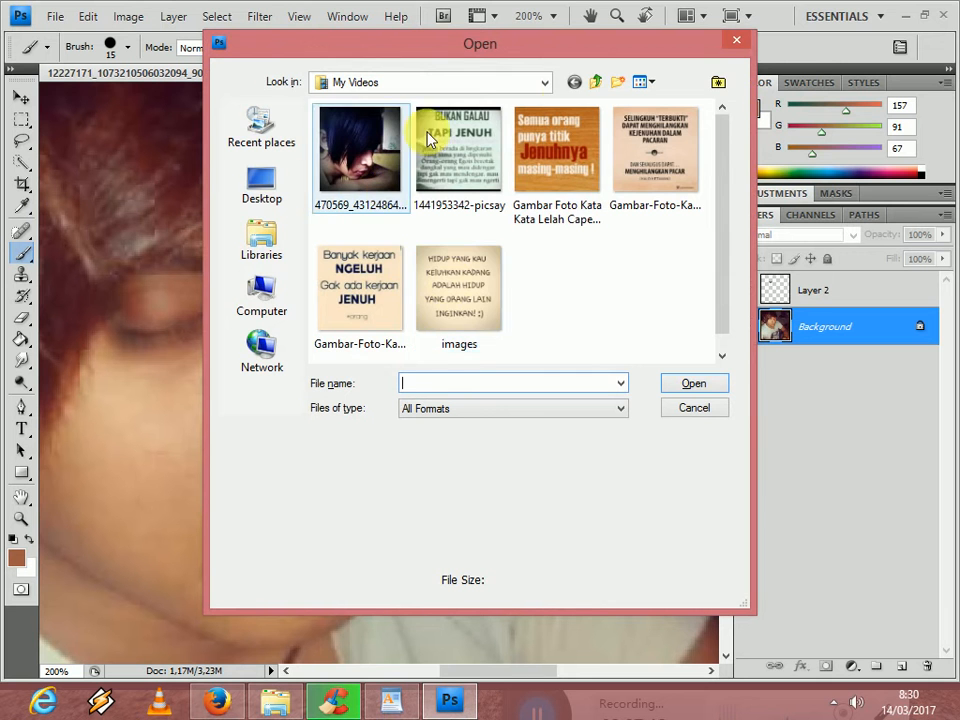
click(596, 82)
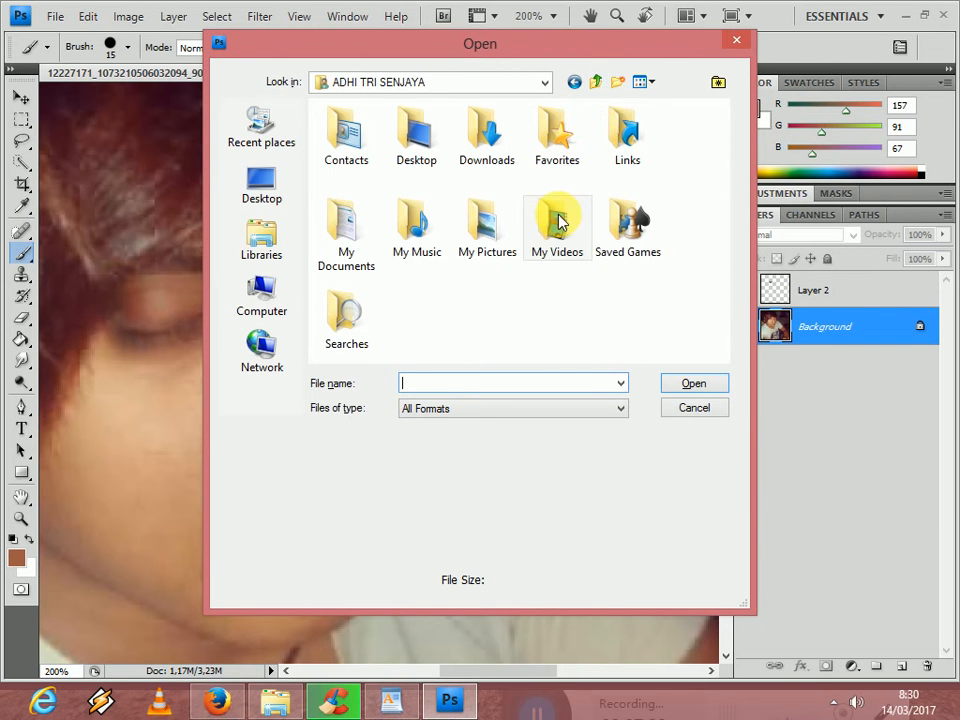
double_click(507, 233)
double_click(478, 184)
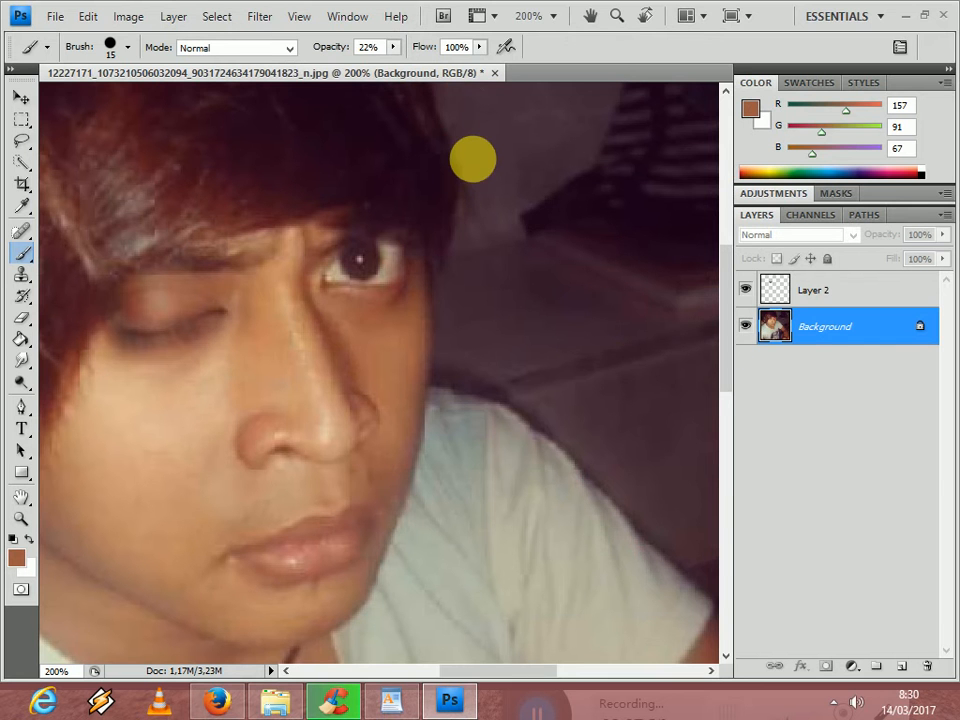
key(ctrl+o)
double_click(399, 142)
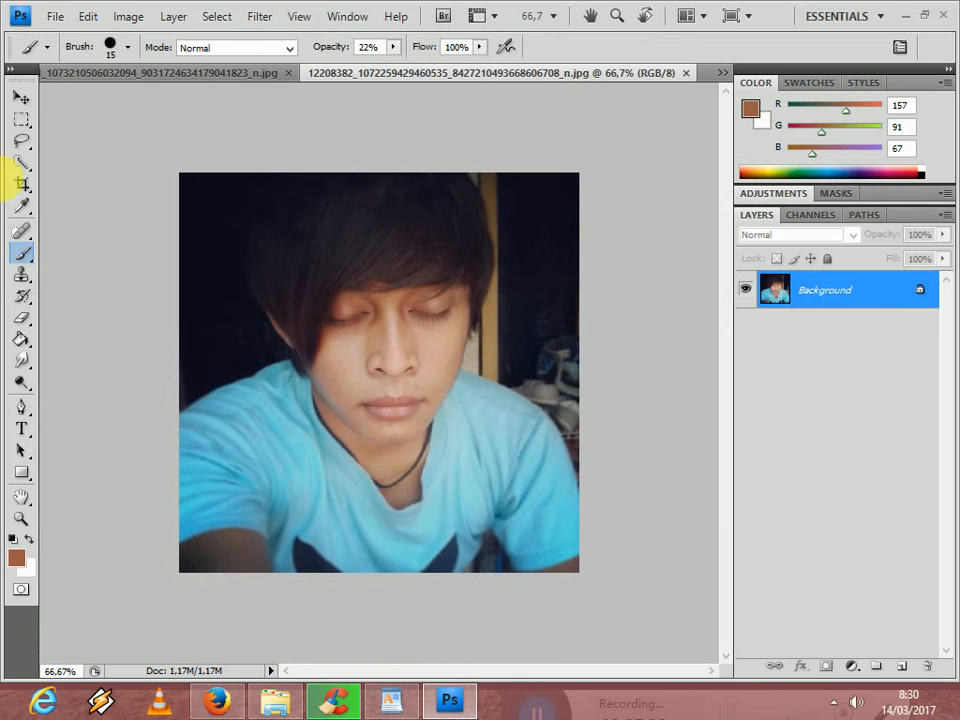
- Cut the right closed eye from the portrait with a tight rectangular selection, and close that image without saving
click(21, 119)
drag(403, 290, 460, 325)
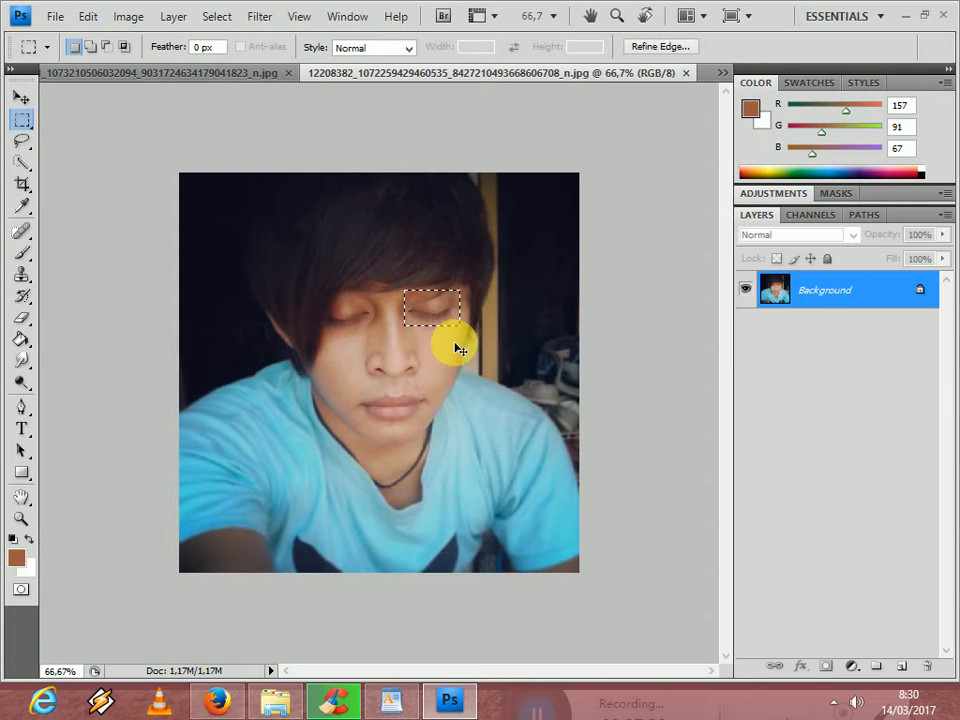
key(Delete)
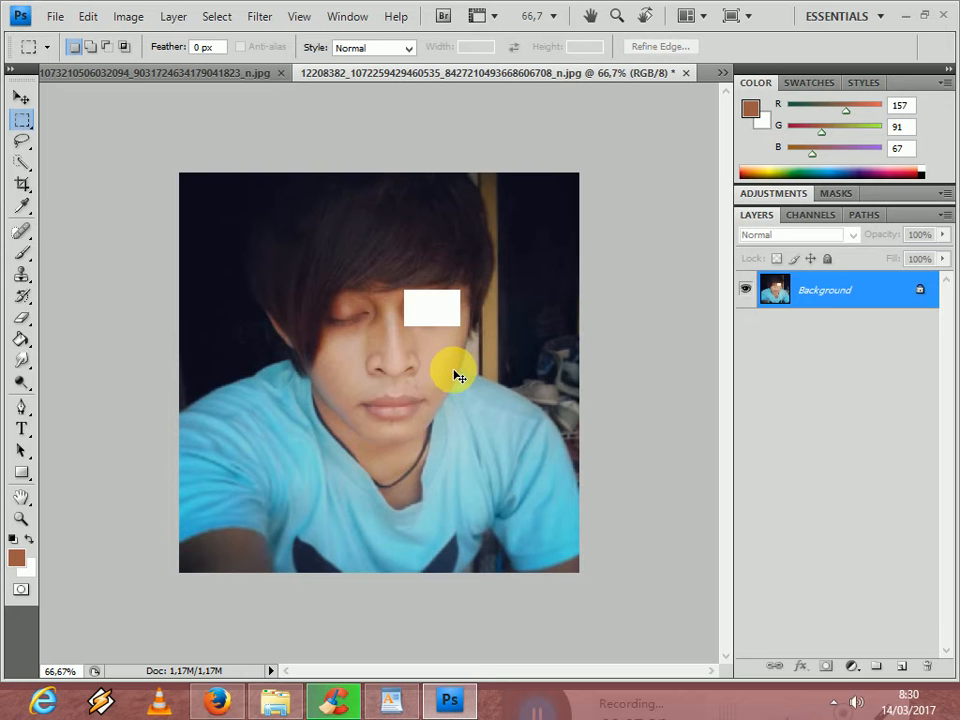
click(689, 74)
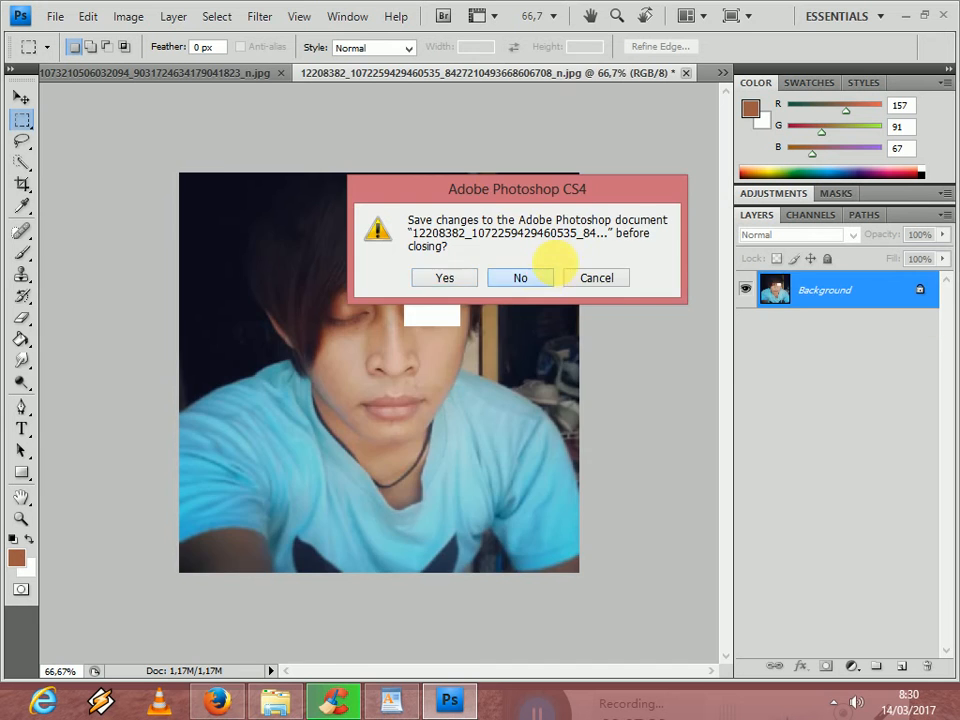
click(540, 275)
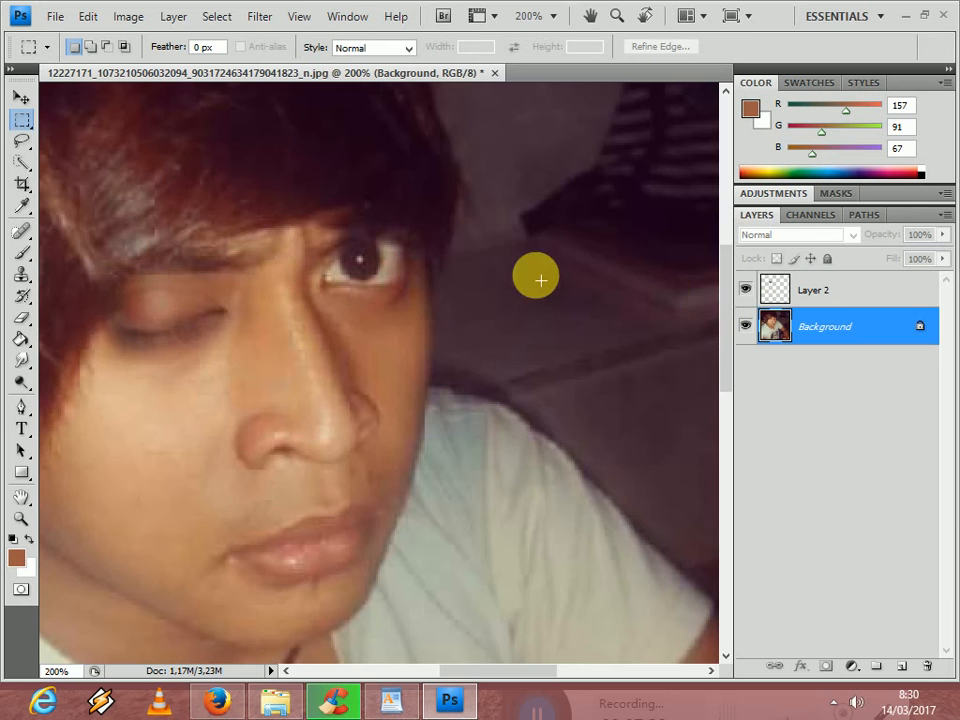
- Paste the cut eye onto a new layer above the Background and move it up over the right open eye
click(905, 666)
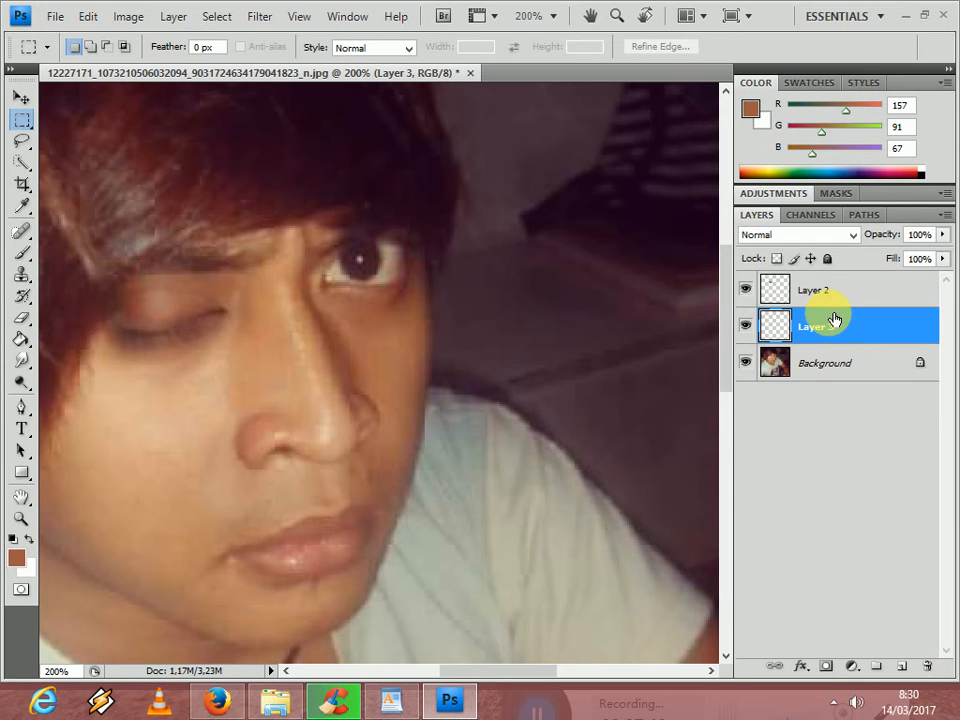
key(ctrl+v)
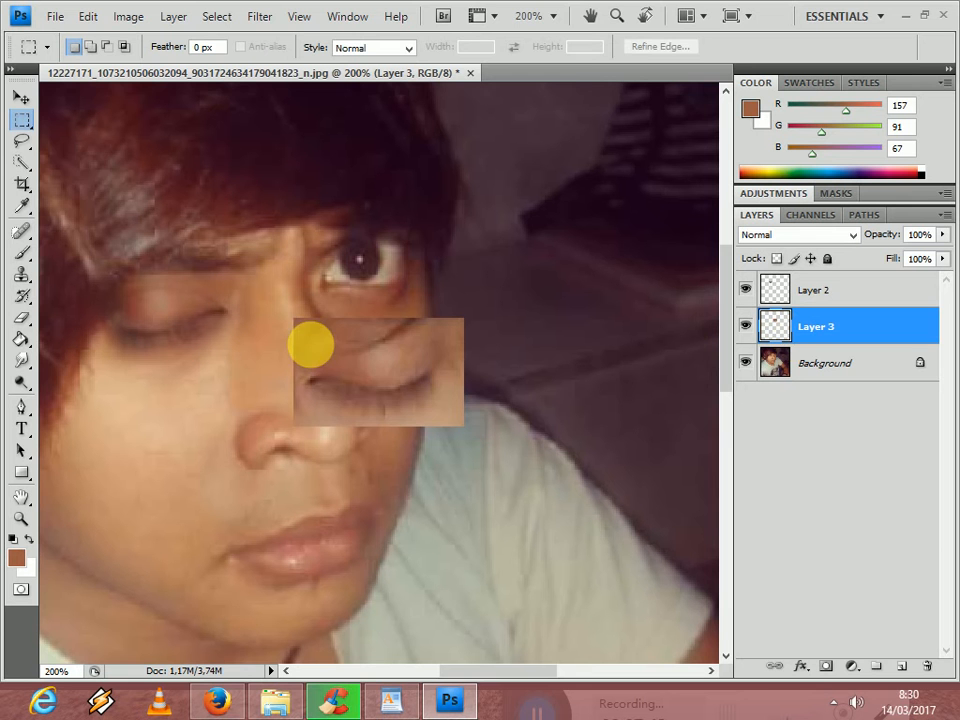
click(21, 97)
drag(450, 382, 450, 318)
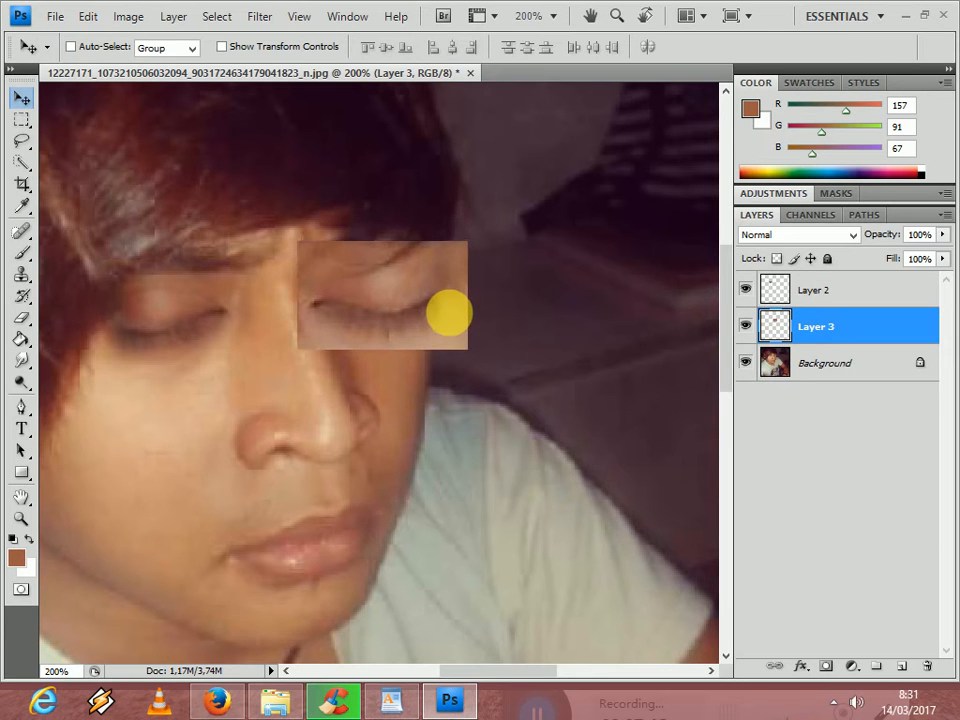
- Rotate the closed eye on Layer 3 by -12.5°, scale it to 70.5% and fit it over the right open eye
key(ctrl+t)
drag(491, 238, 491, 219)
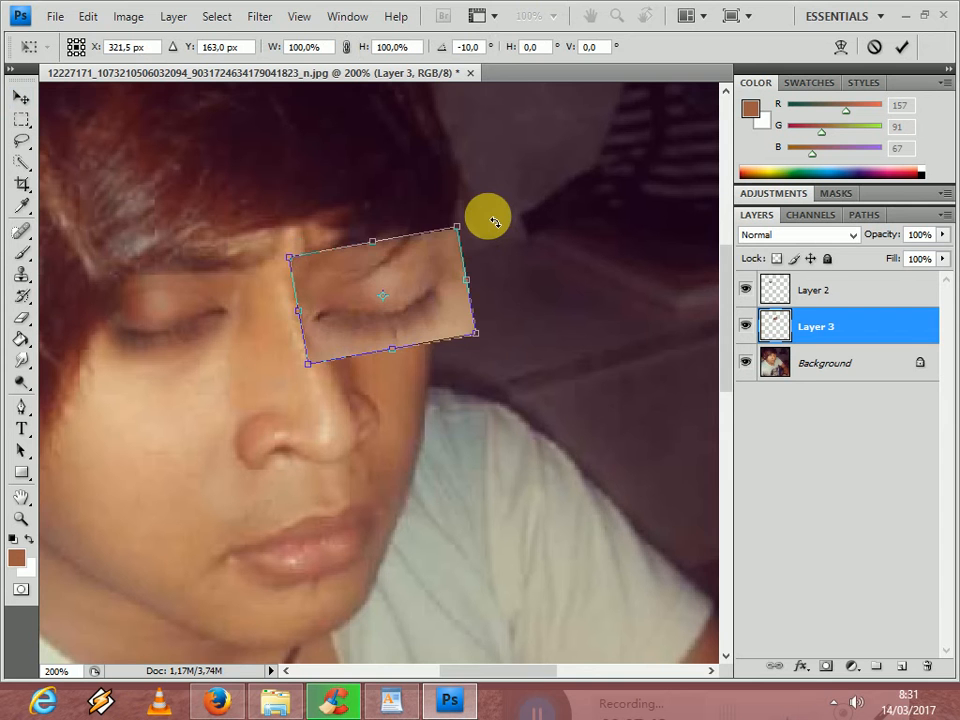
mouse_move(452, 330)
mouse_down()
mouse_move(461, 257)
mouse_move(427, 308)
mouse_move(435, 320)
mouse_up()
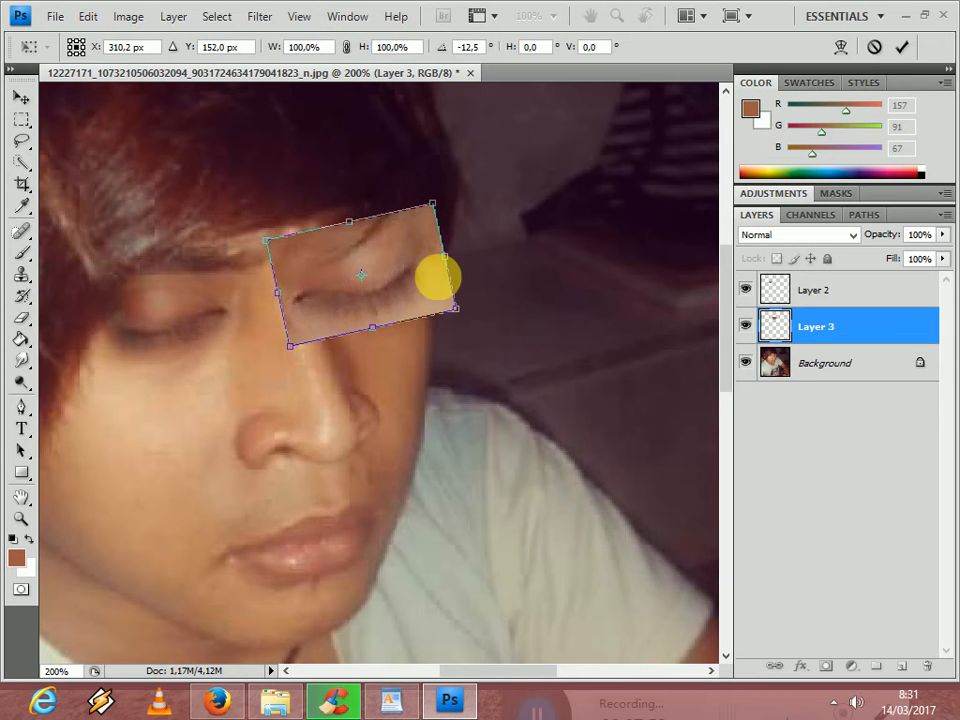
drag(431, 230, 399, 257)
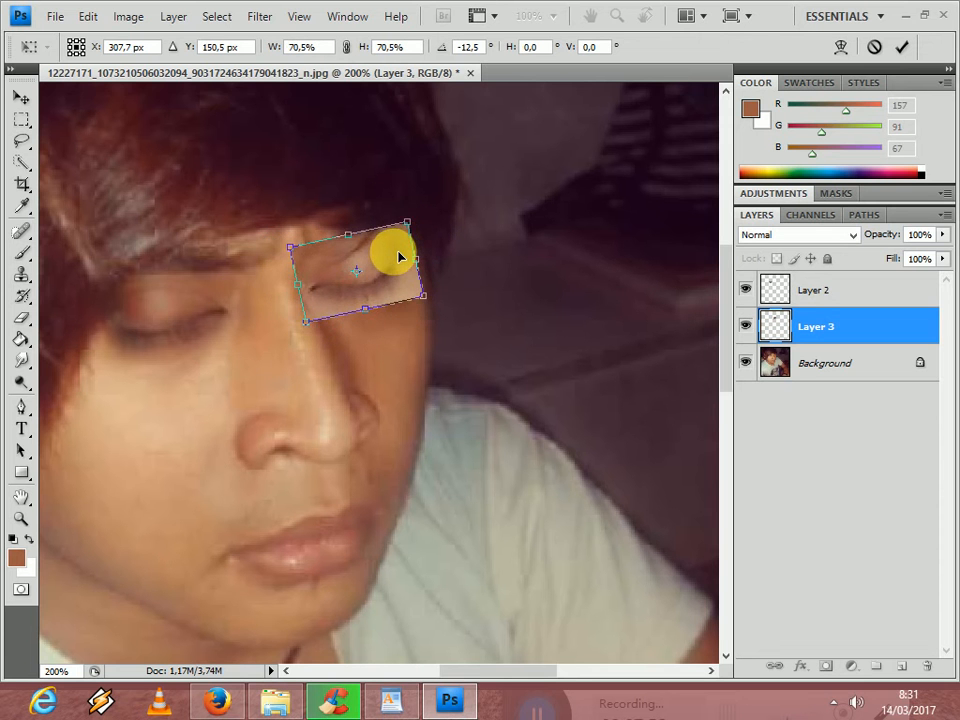
key(Right)
key(Right)
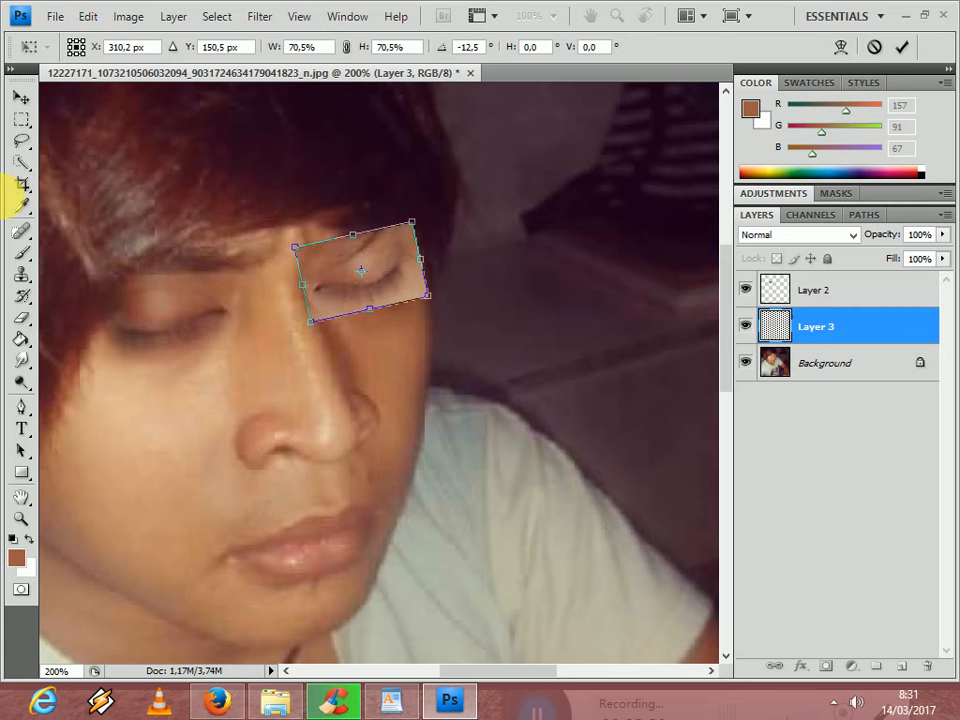
key(Return)
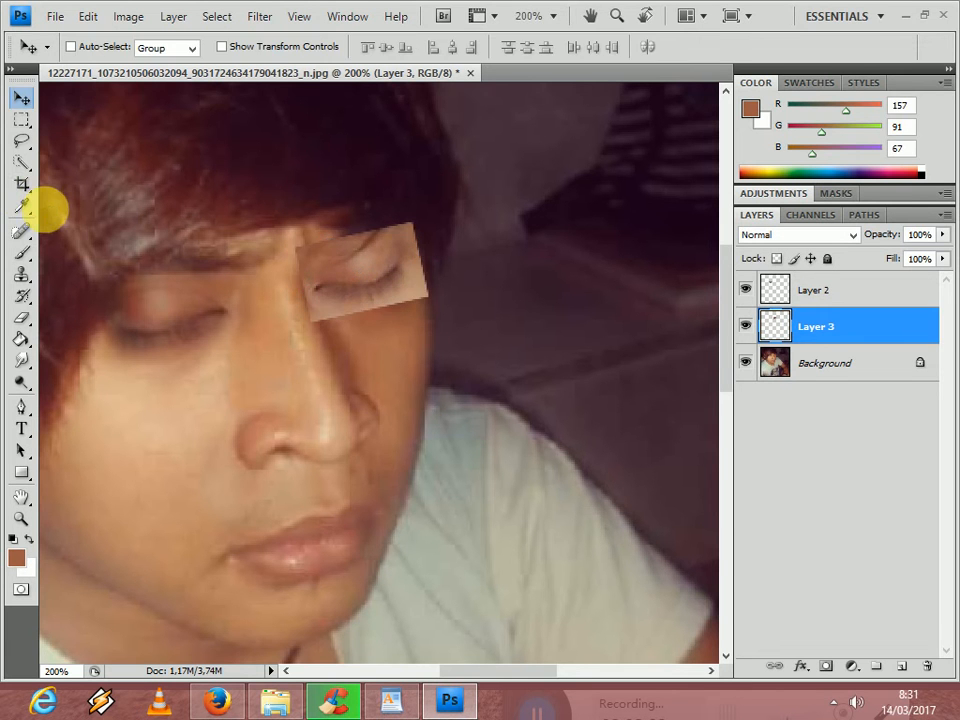
- Erase the hard rectangular edges around the right closed eye on Layer 3 with a soft 20 px eraser
click(20, 317)
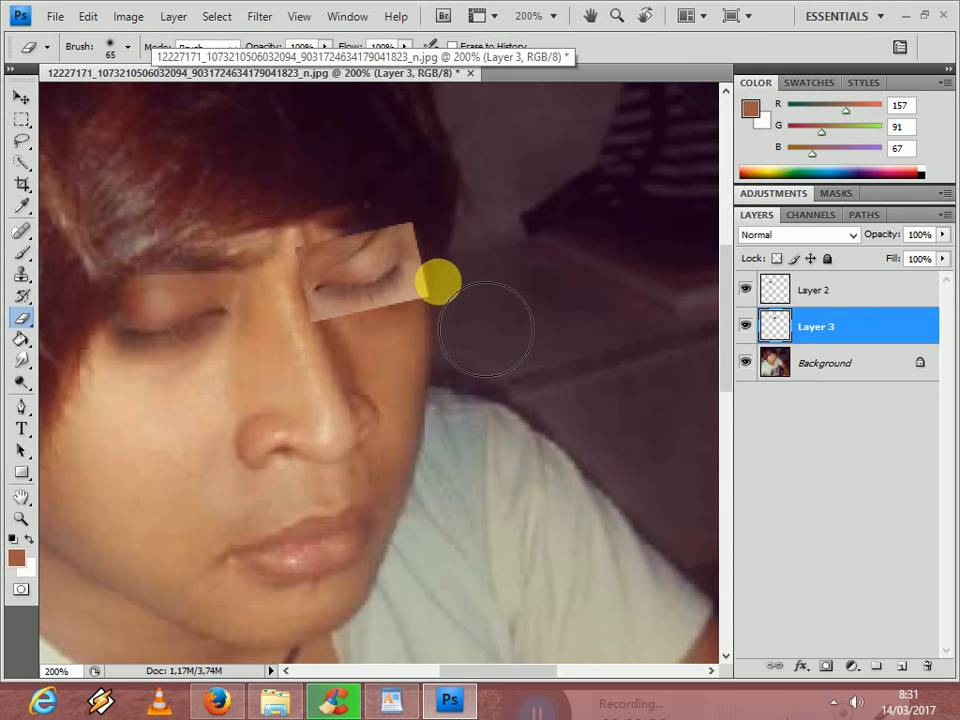
key(bracketleft)
key(bracketleft)
key(bracketleft)
key(bracketleft)
key(bracketleft)
mouse_move(447, 300)
mouse_down()
mouse_move(443, 262)
mouse_move(409, 313)
mouse_move(463, 325)
mouse_move(440, 308)
mouse_move(351, 334)
mouse_up()
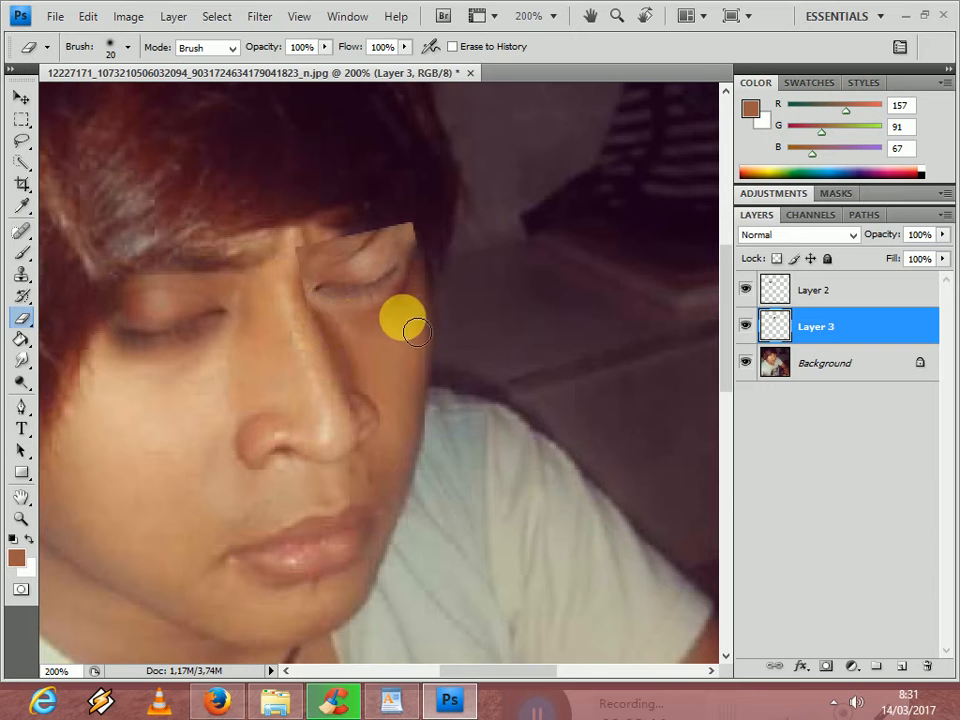
mouse_move(452, 262)
mouse_down()
mouse_move(372, 240)
mouse_move(421, 233)
mouse_up()
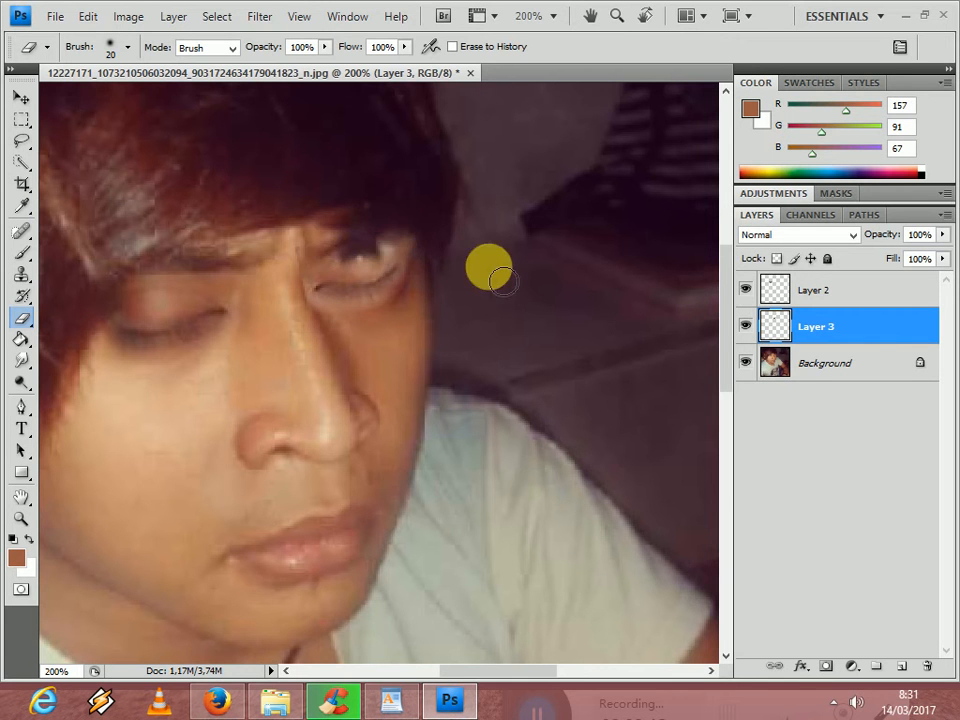
mouse_move(422, 229)
mouse_down()
mouse_move(424, 221)
mouse_move(388, 219)
mouse_move(361, 240)
mouse_up()
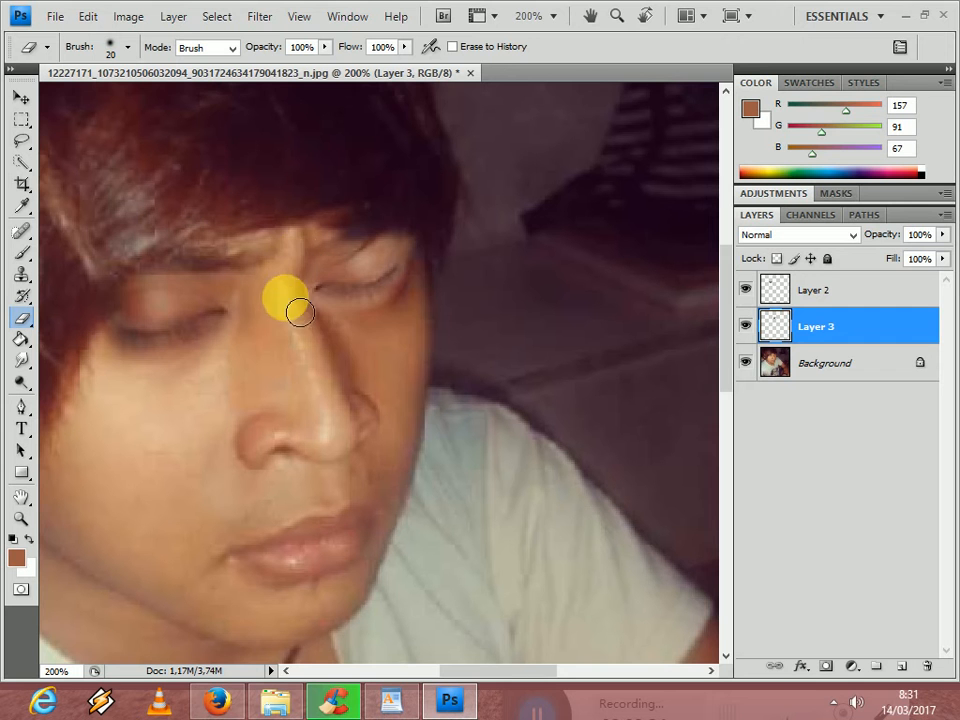
drag(317, 317, 342, 320)
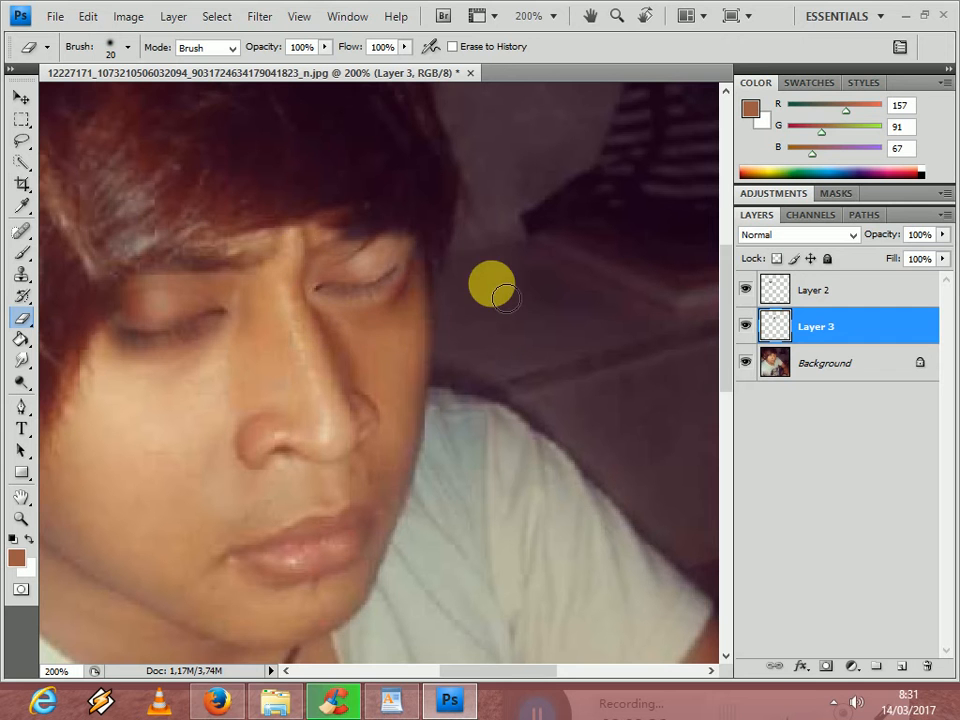
- Erase the remaining edge above the right closed eye on Layer 3, and rotate the layer by 0.9°
mouse_move(410, 229)
mouse_down()
mouse_move(420, 231)
mouse_move(379, 223)
mouse_up()
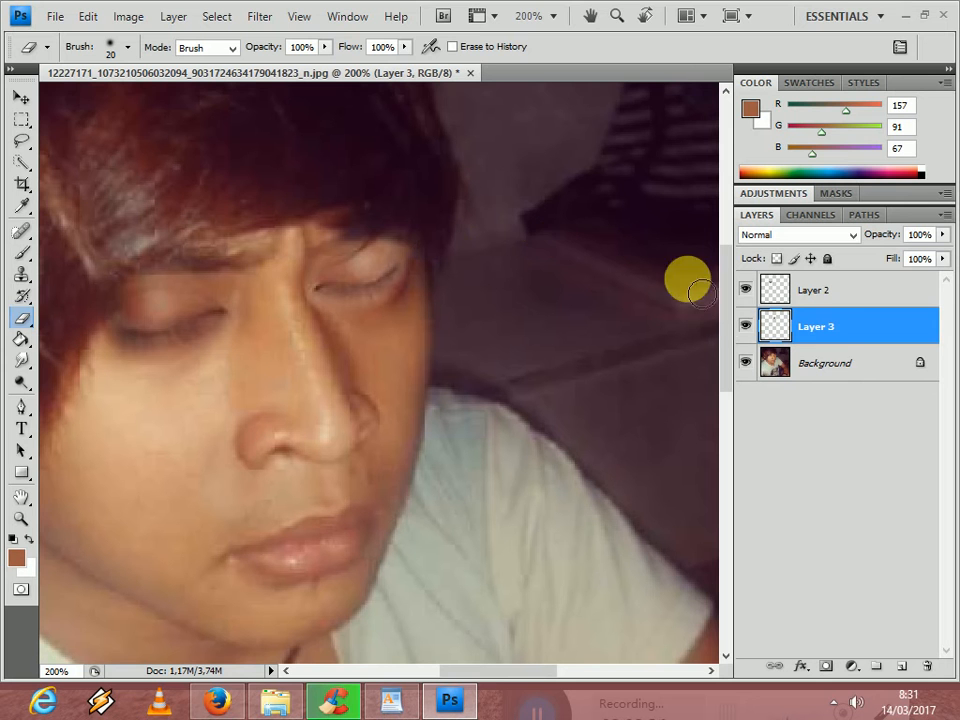
click(20, 96)
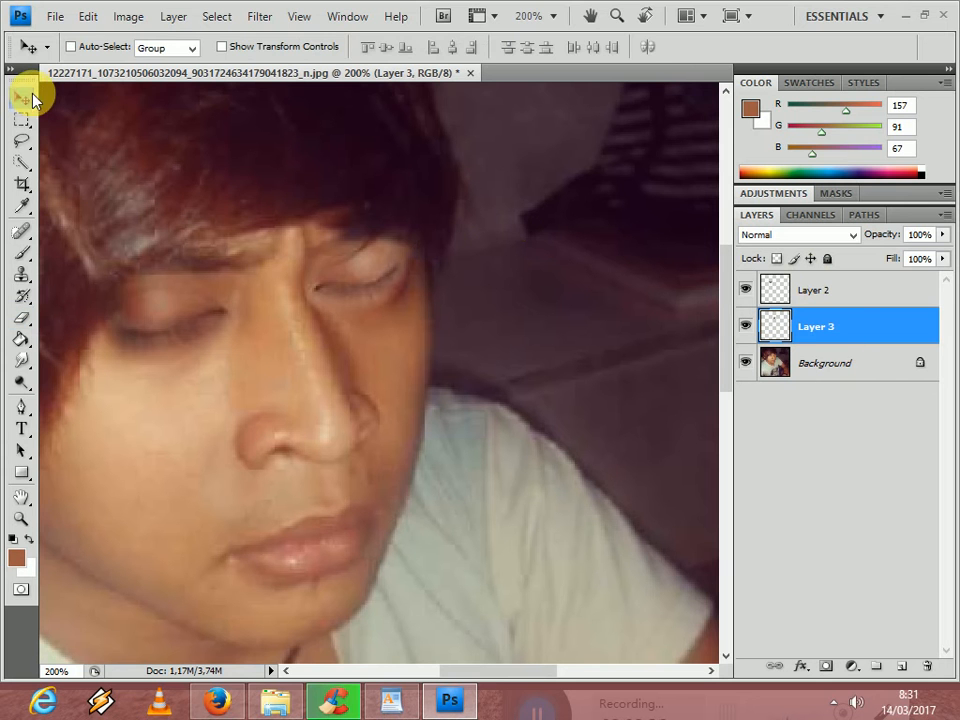
key(ctrl+t)
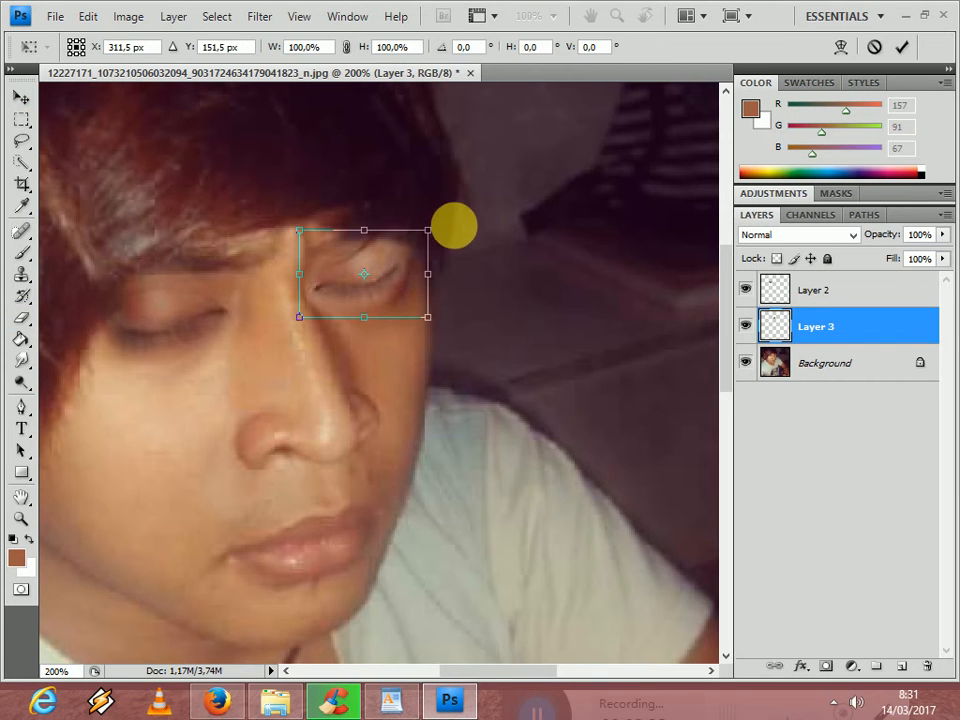
drag(467, 231, 466, 229)
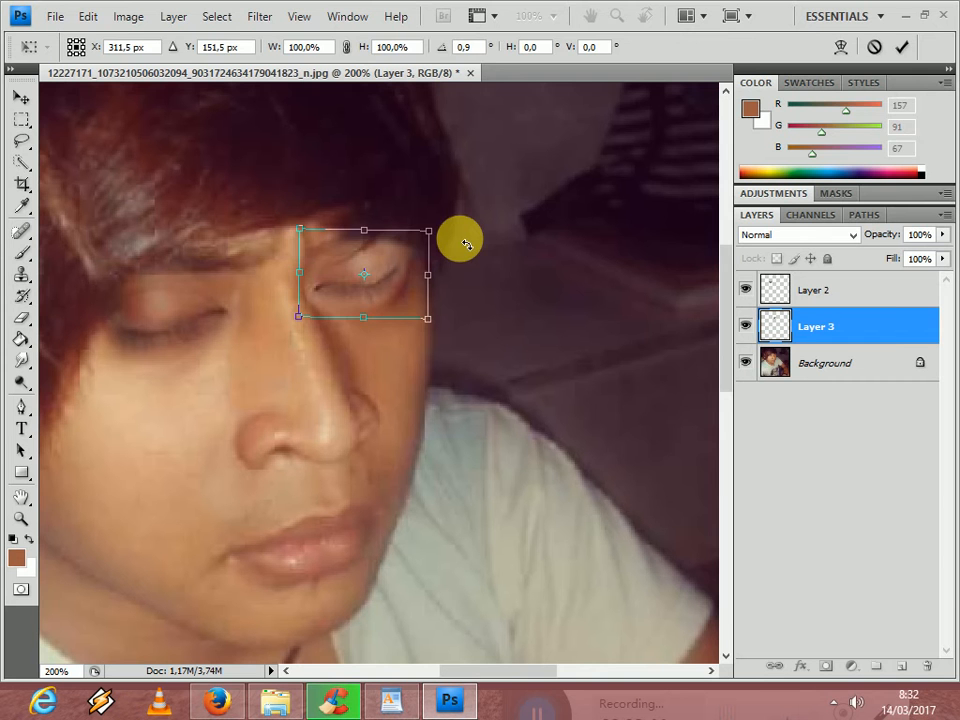
key(Return)
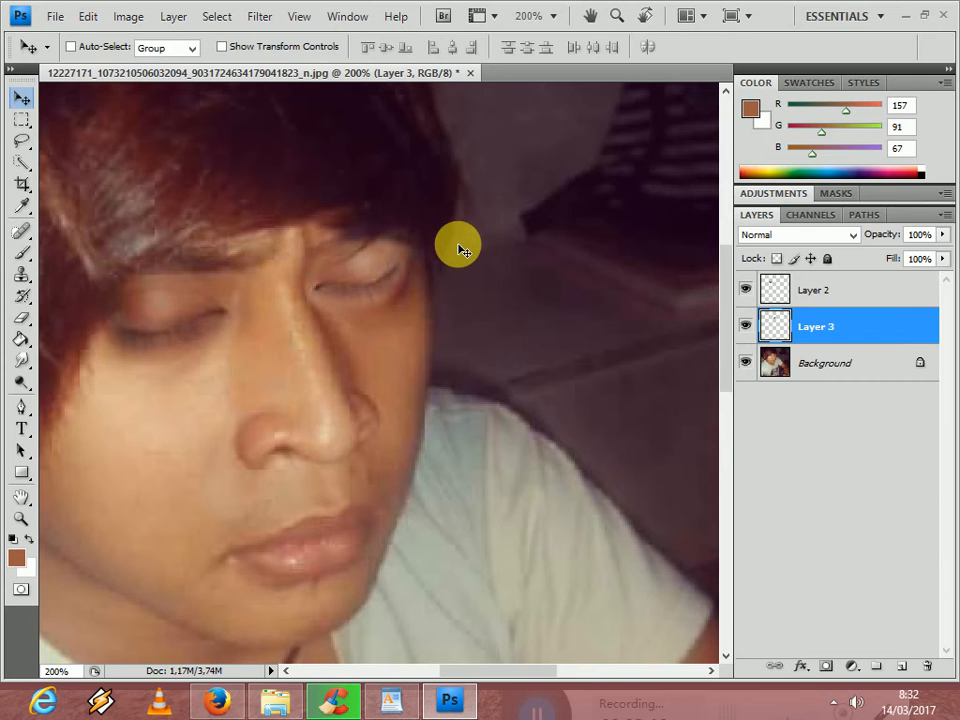
- Darken the right closed eye on Layer 3 with Levels, setting the midtone input level to 0.81
key(i)
key(ctrl+l)
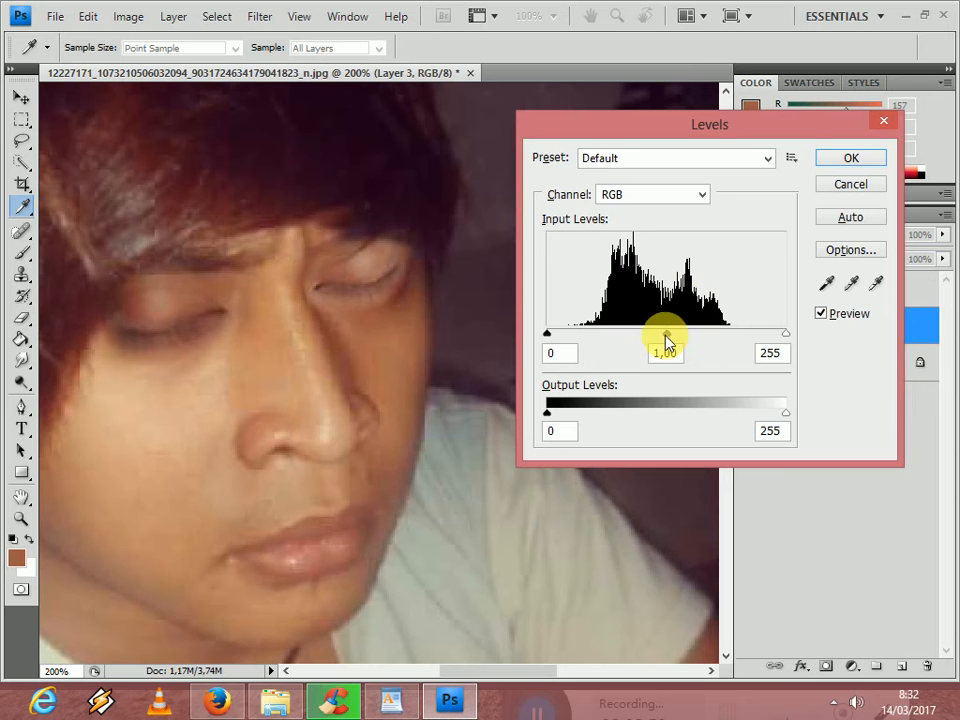
drag(670, 336, 686, 340)
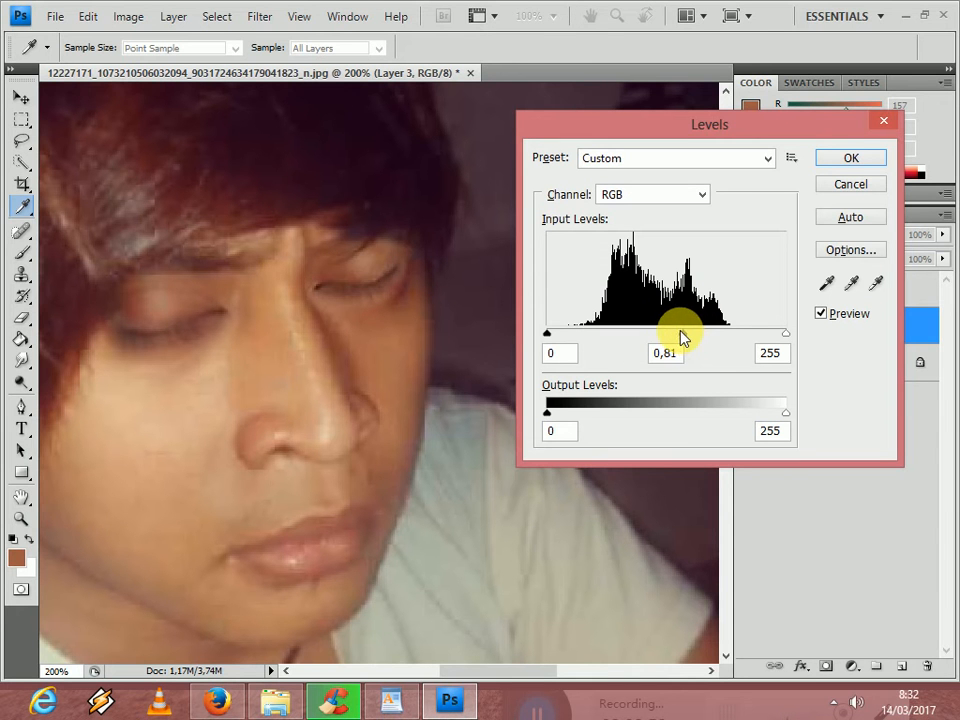
key(Return)
key(v)
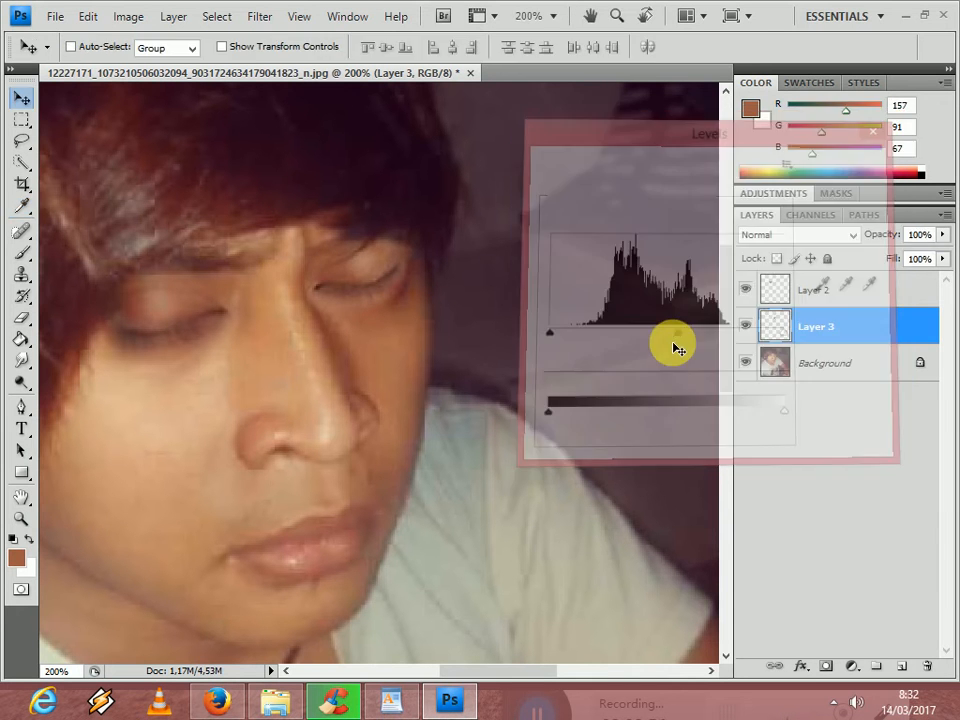
- Compare the whole portrait with the closed-eye patches on Layer 3 and Layer 2 shown and hidden
key(ctrl+minus)
key(ctrl+minus)
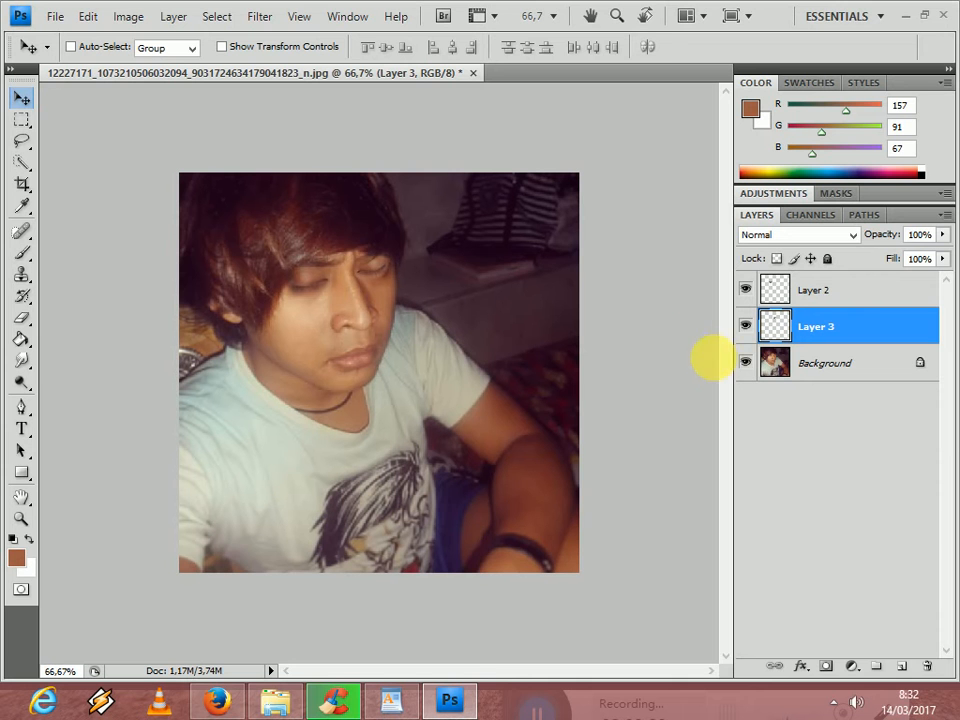
drag(734, 326, 731, 326)
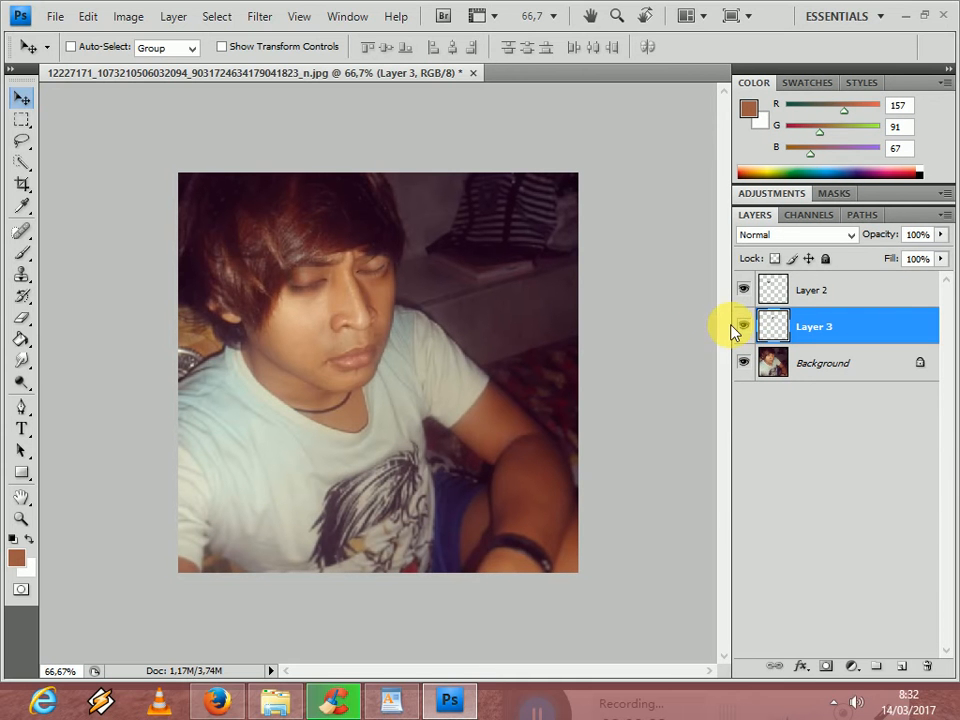
click(743, 326)
click(744, 327)
click(750, 328)
click(748, 327)
click(744, 291)
click(745, 293)
click(746, 294)
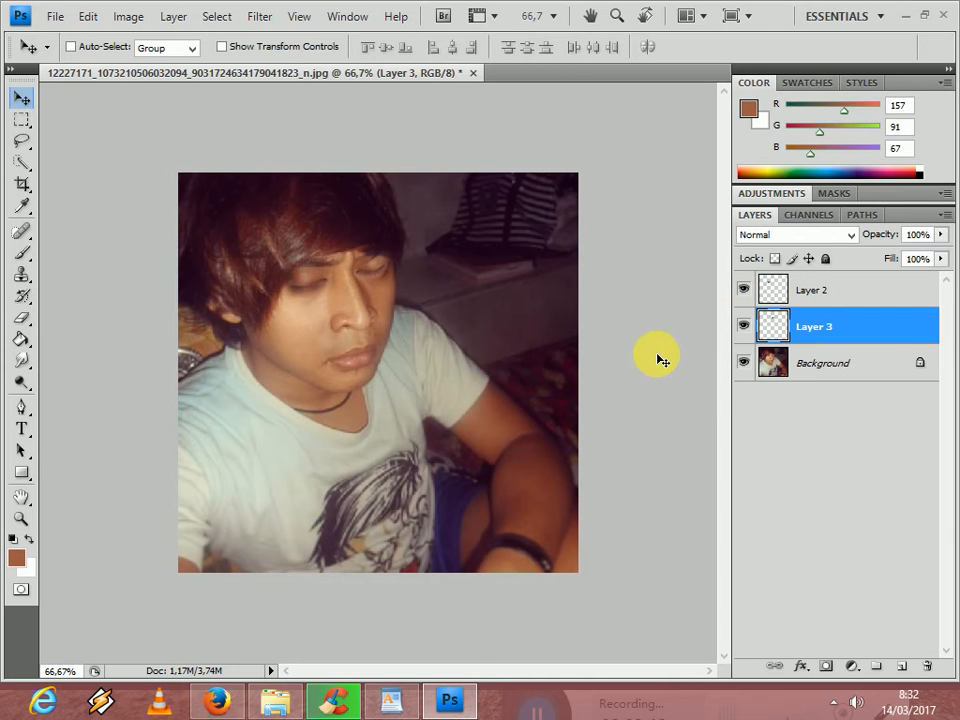
- Show the frame animation controls and hide Layer 2 and Layer 3 in the first frame
click(366, 16)
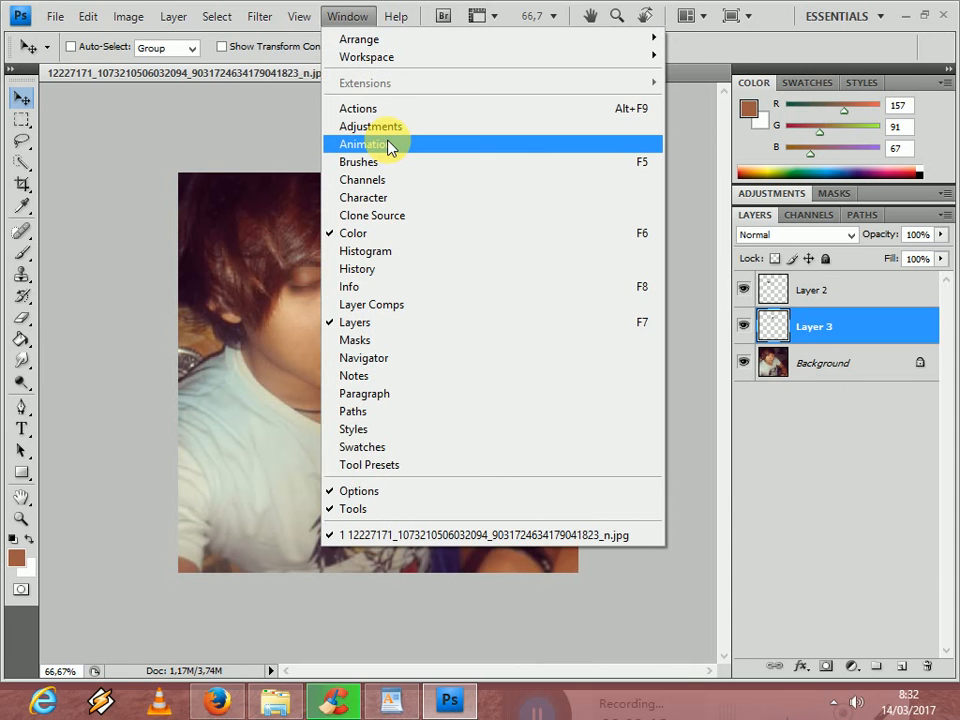
click(366, 143)
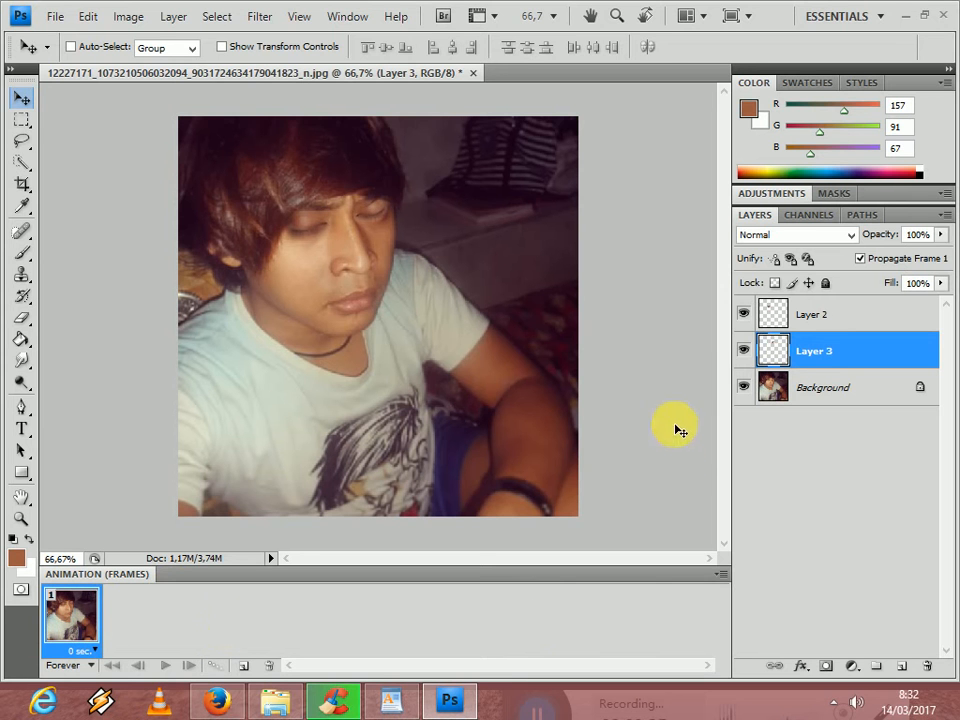
click(744, 347)
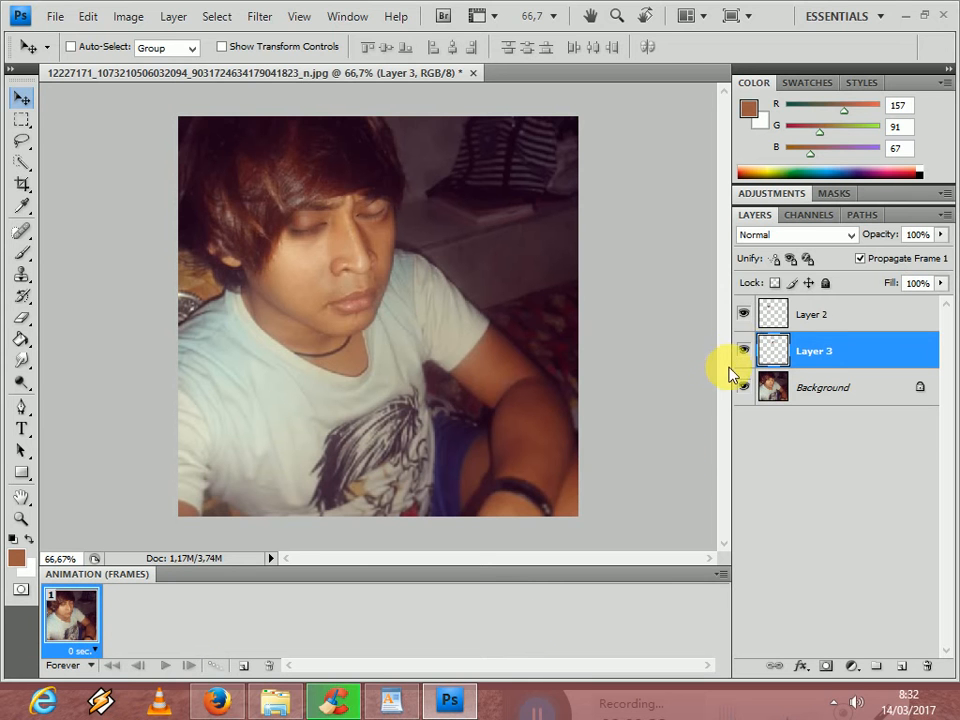
click(746, 316)
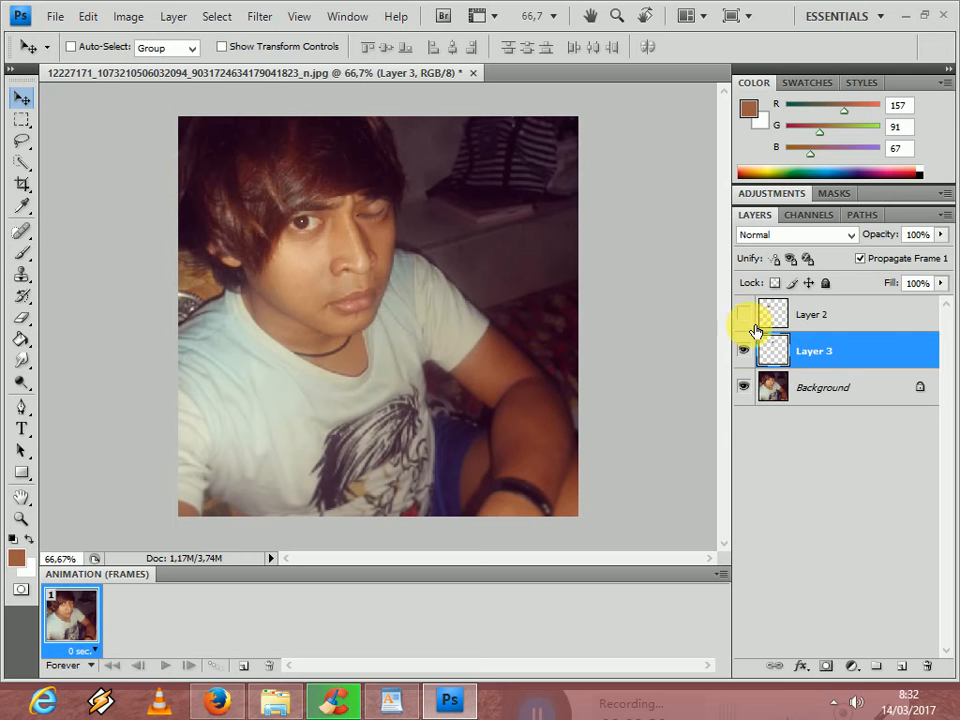
click(748, 351)
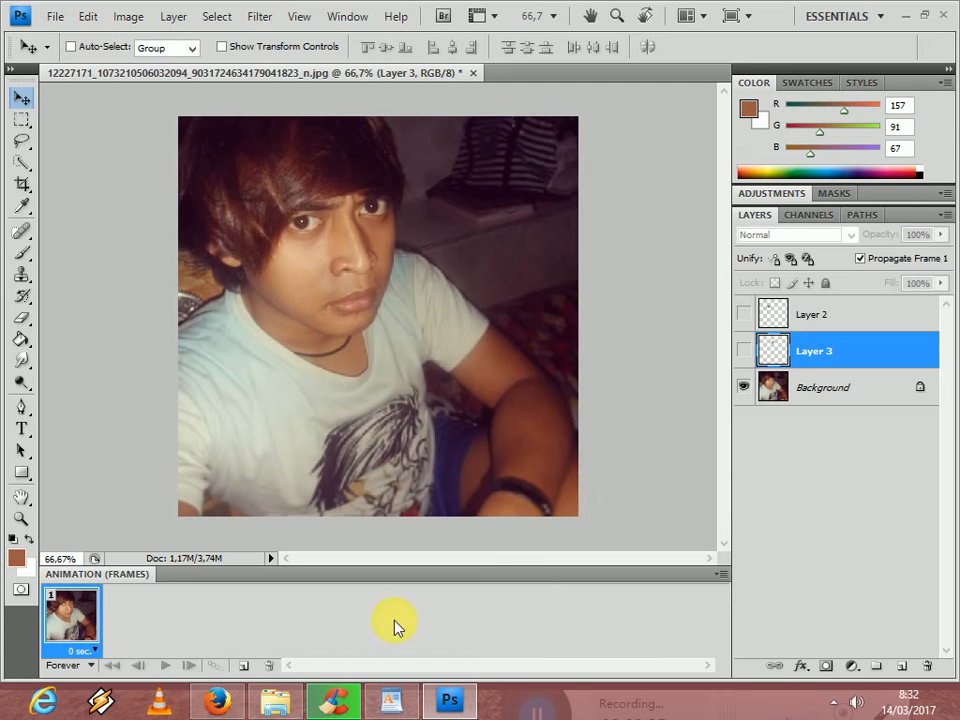
- Add a second animation frame with Layer 2 and Layer 3 visible, and briefly preview the blink
click(246, 666)
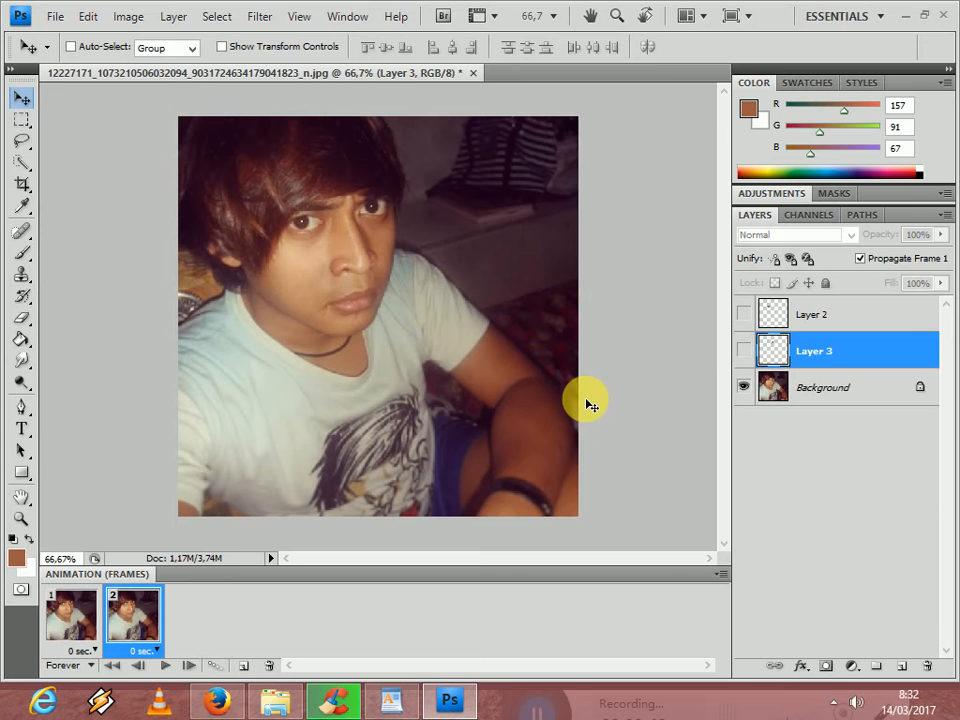
click(745, 351)
click(743, 314)
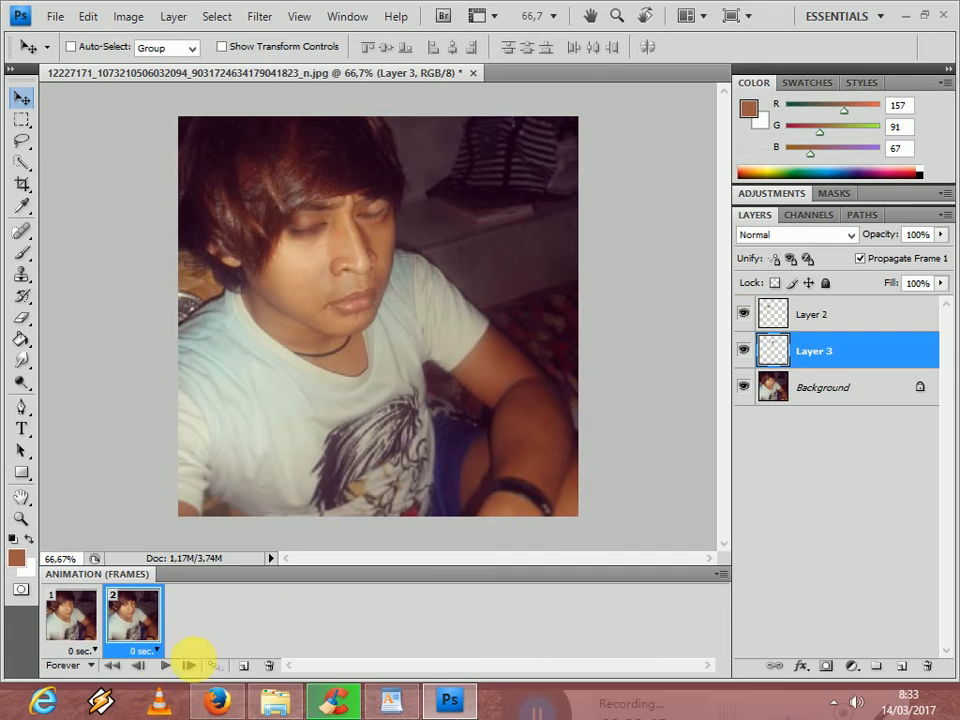
click(167, 665)
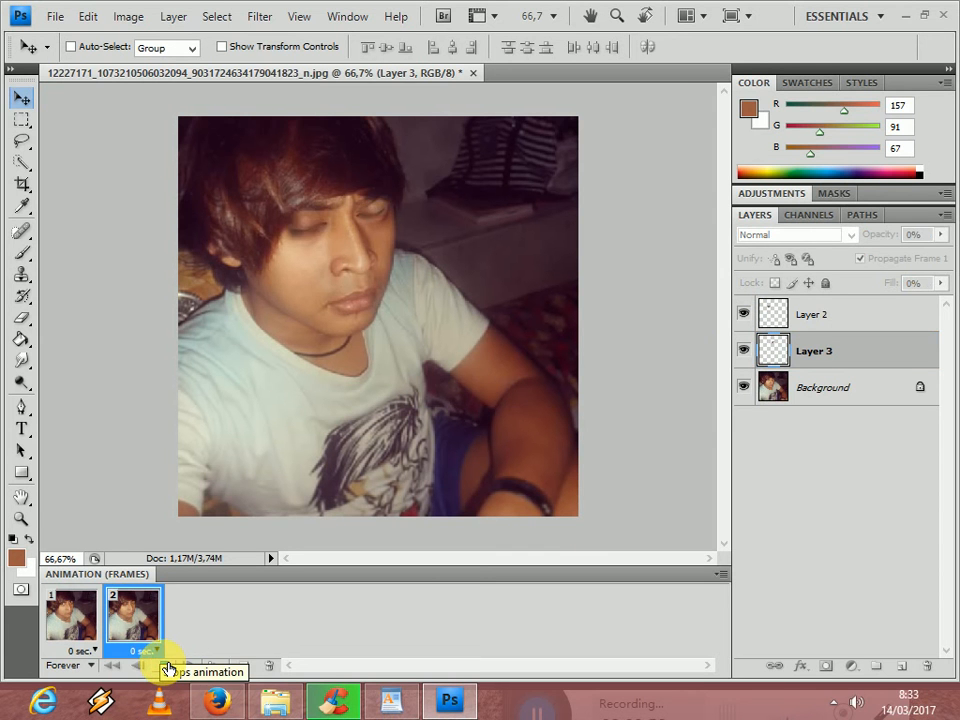
click(169, 667)
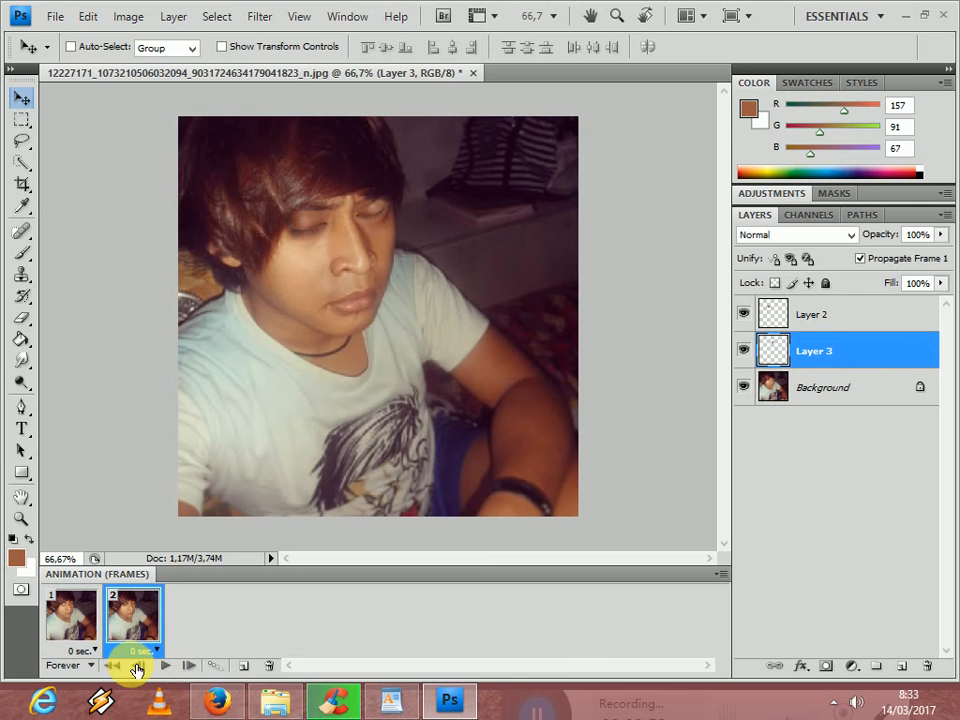
- Set the delay of both animation frames to 0.5 seconds and play the animation
click(104, 652)
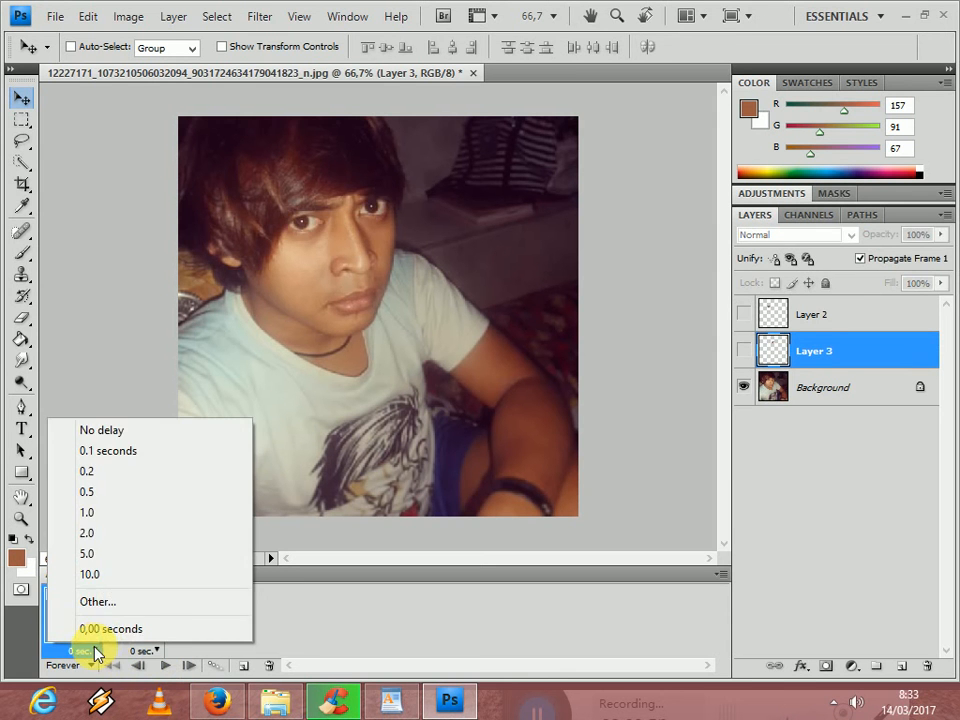
click(110, 493)
click(165, 651)
click(150, 493)
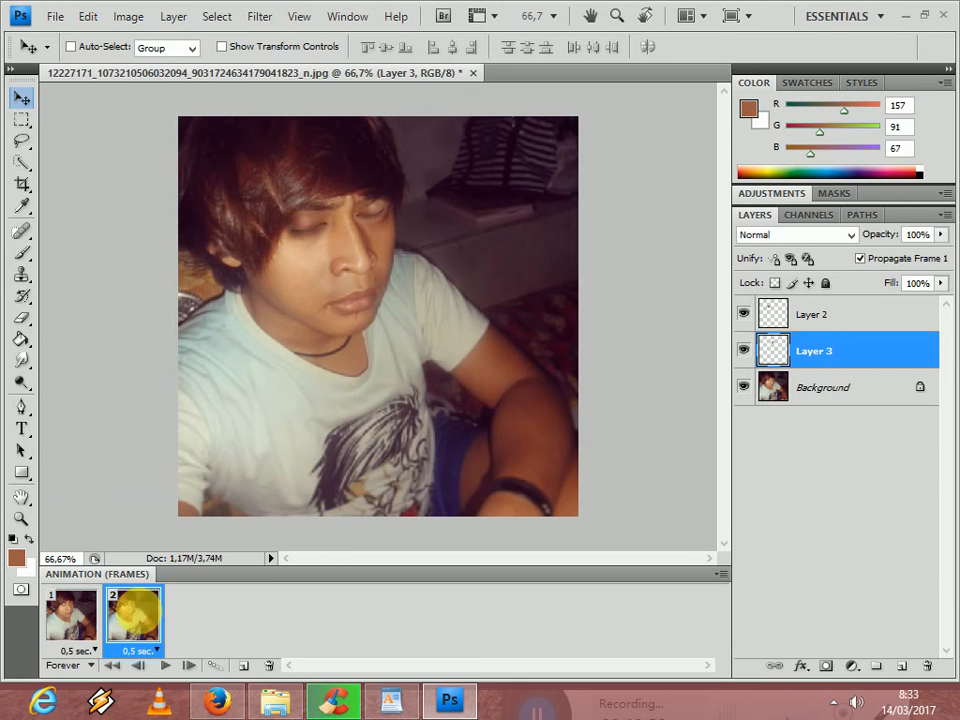
click(166, 667)
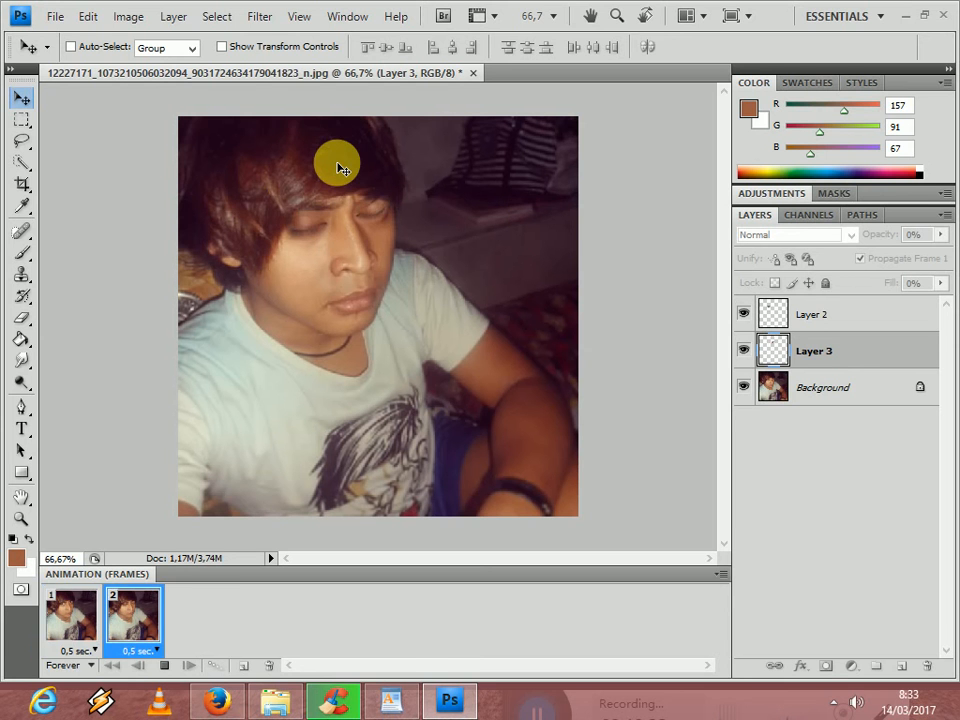
- Open the animation in Save for Web & Devices with the GIF 128 Dithered preset
click(58, 20)
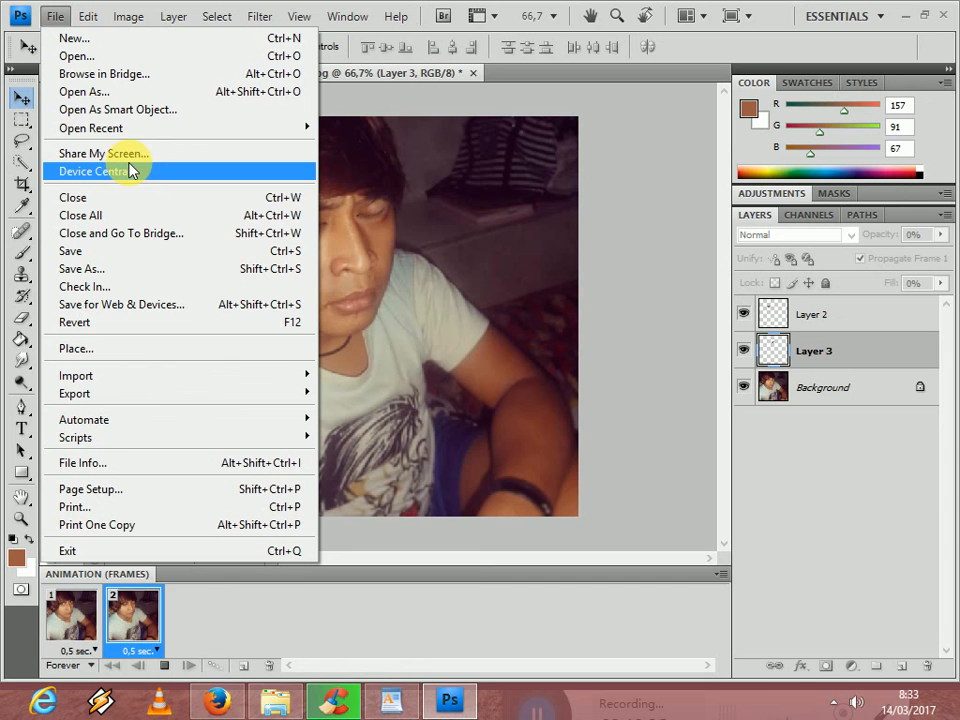
click(155, 314)
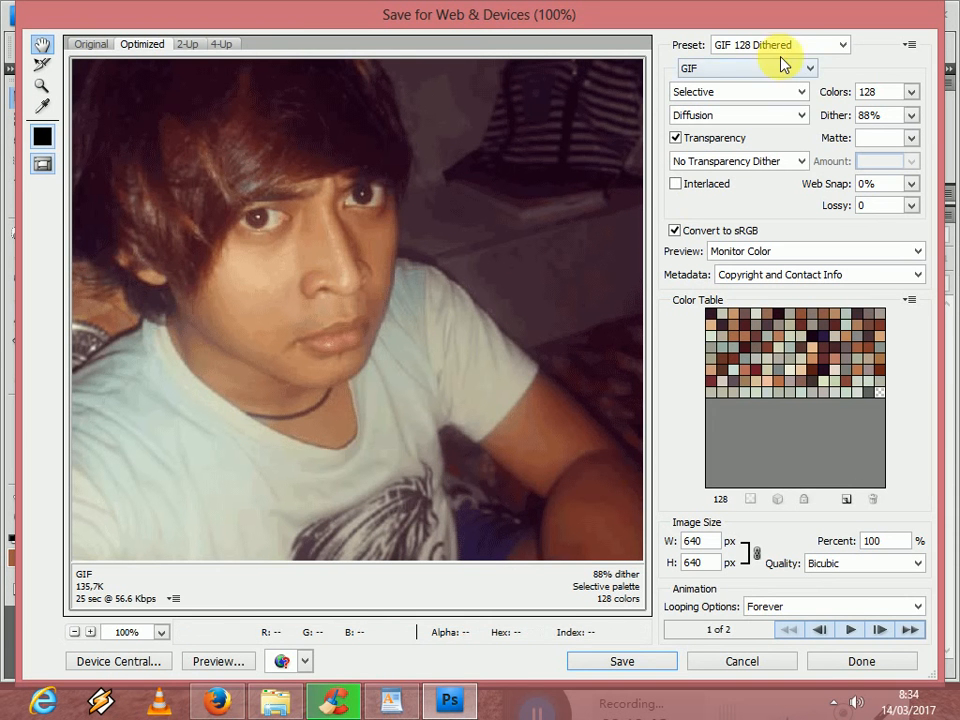
click(840, 46)
click(838, 48)
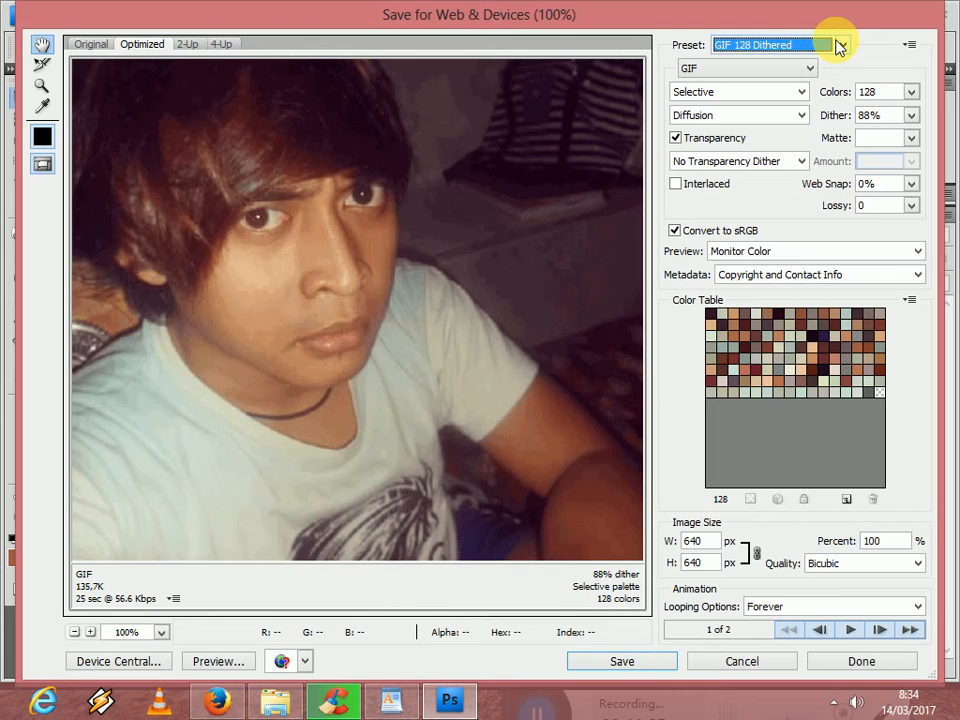
- Examine the available file formats, presets and image width in the web export settings
click(785, 75)
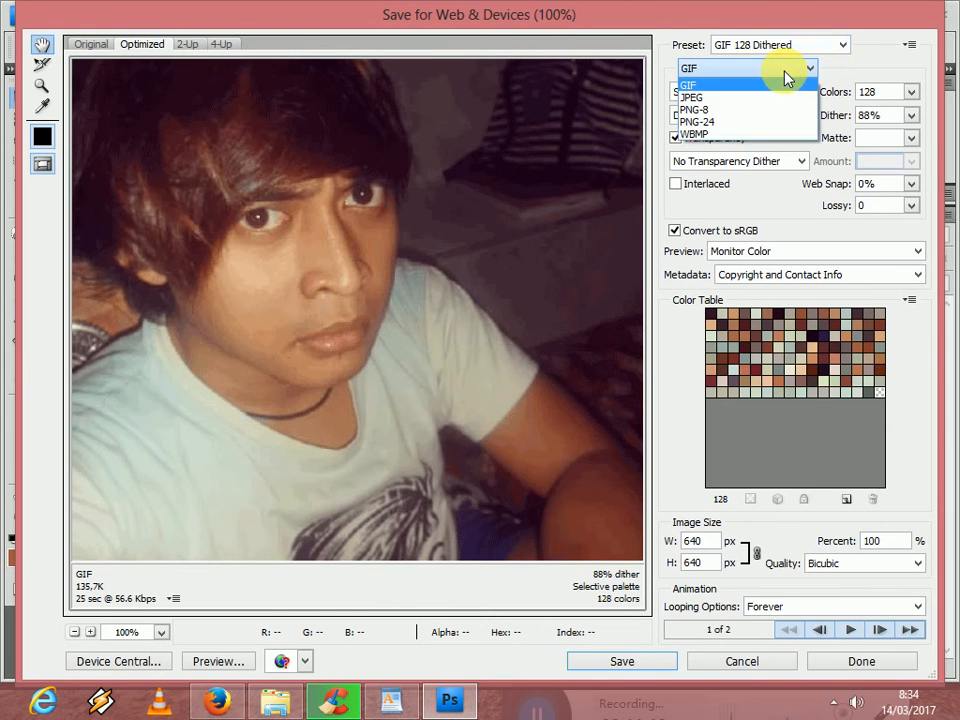
click(786, 80)
click(782, 71)
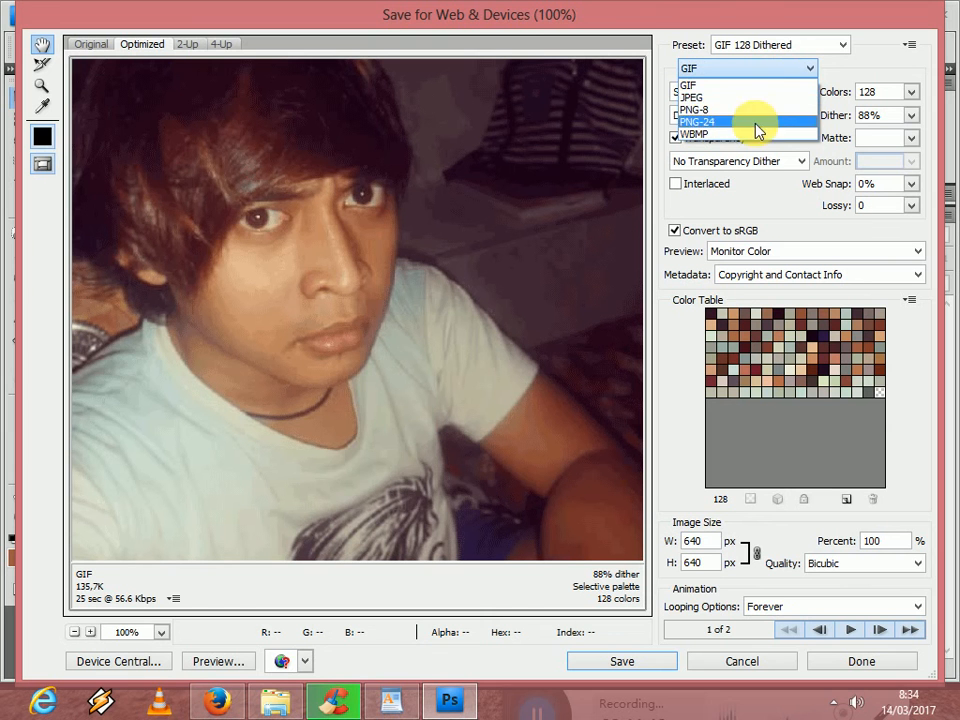
click(786, 67)
click(796, 50)
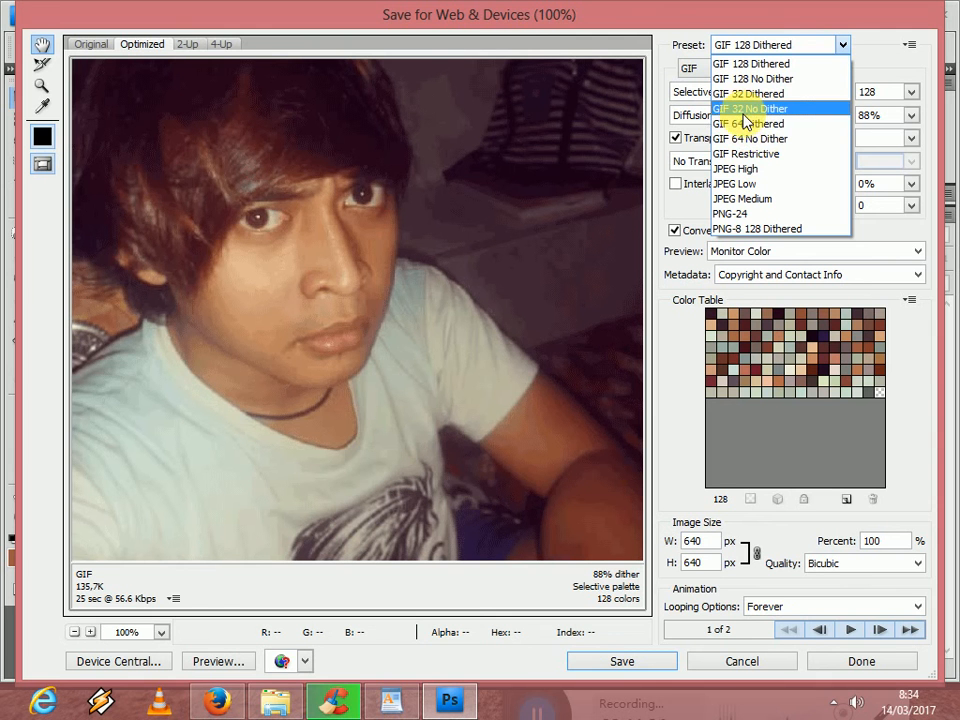
click(804, 45)
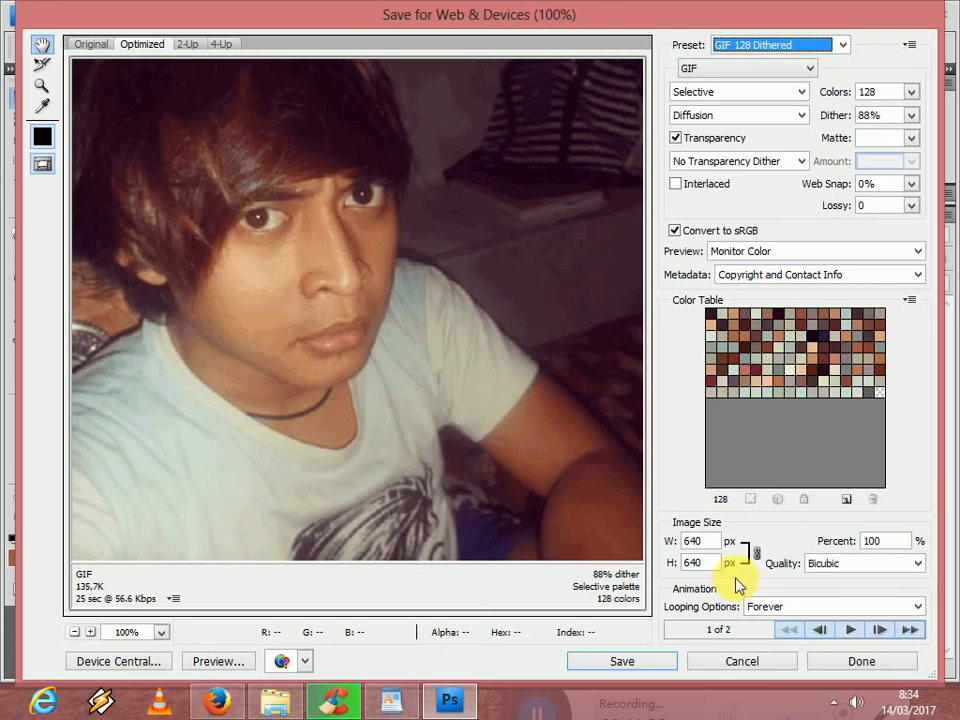
click(709, 545)
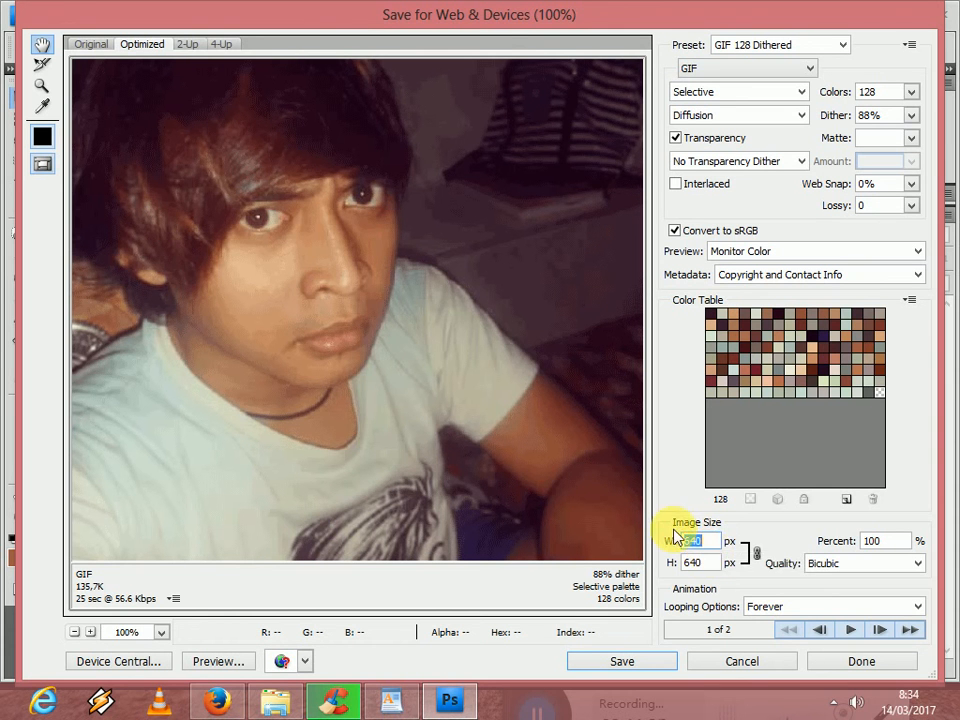
click(791, 50)
click(791, 47)
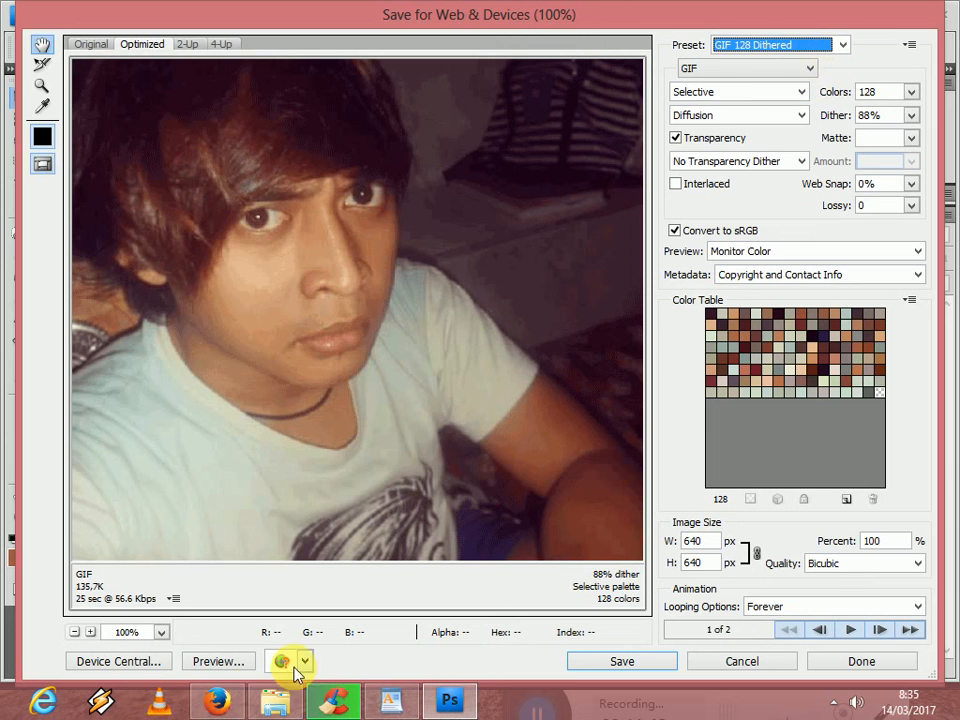
- Switch to Firefox and, in a new tab, find "belajar photoshop" and open the blog article Cara Membuat DP BBM Bergerak
click(232, 703)
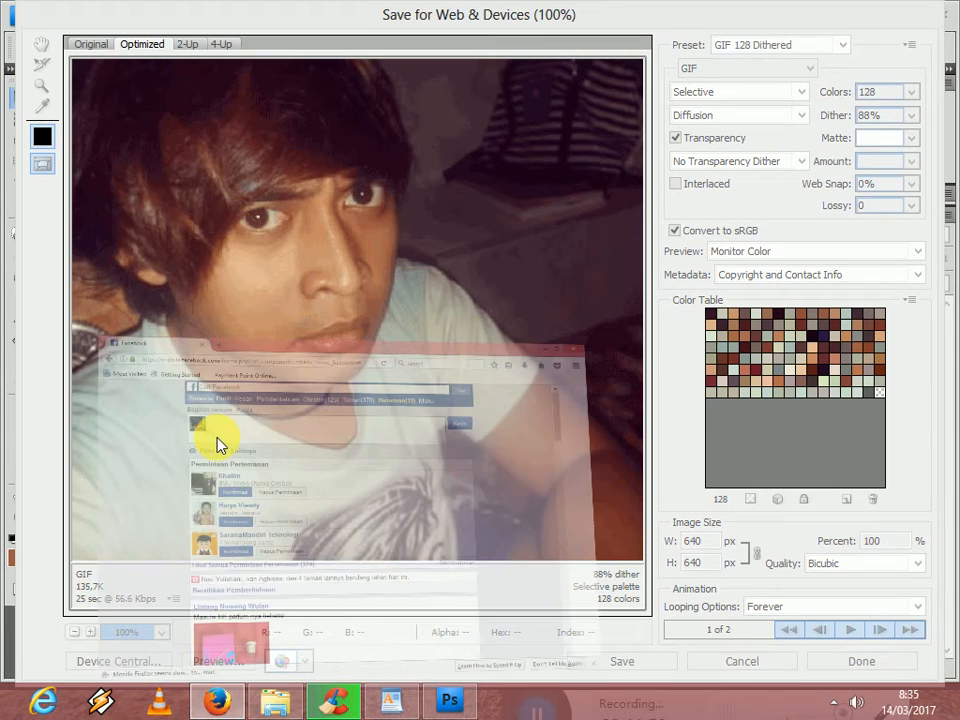
click(230, 15)
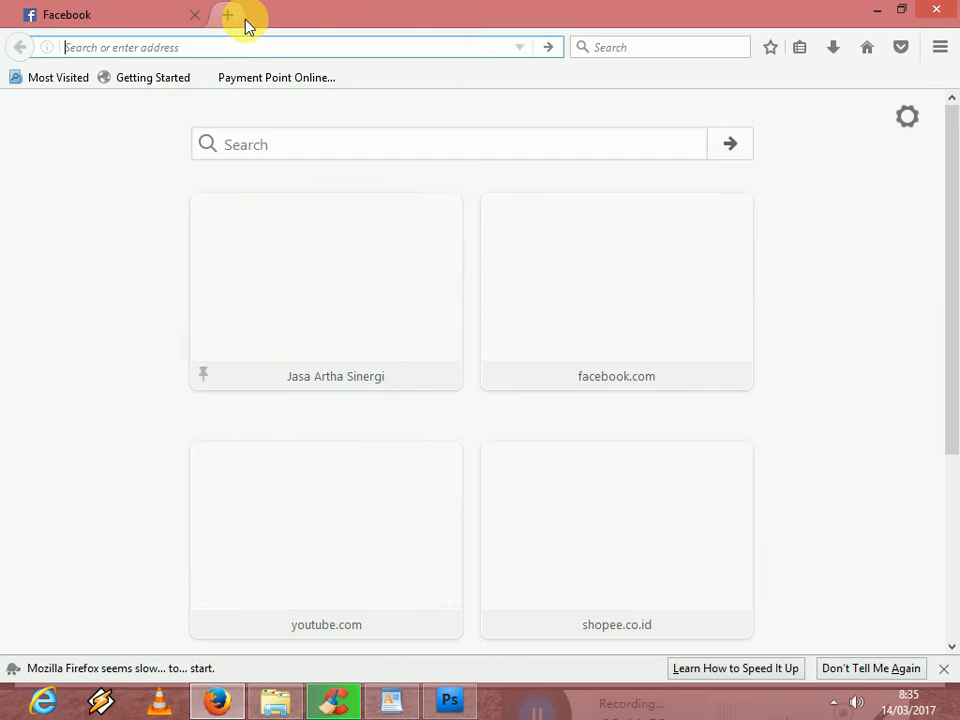
text(beli)
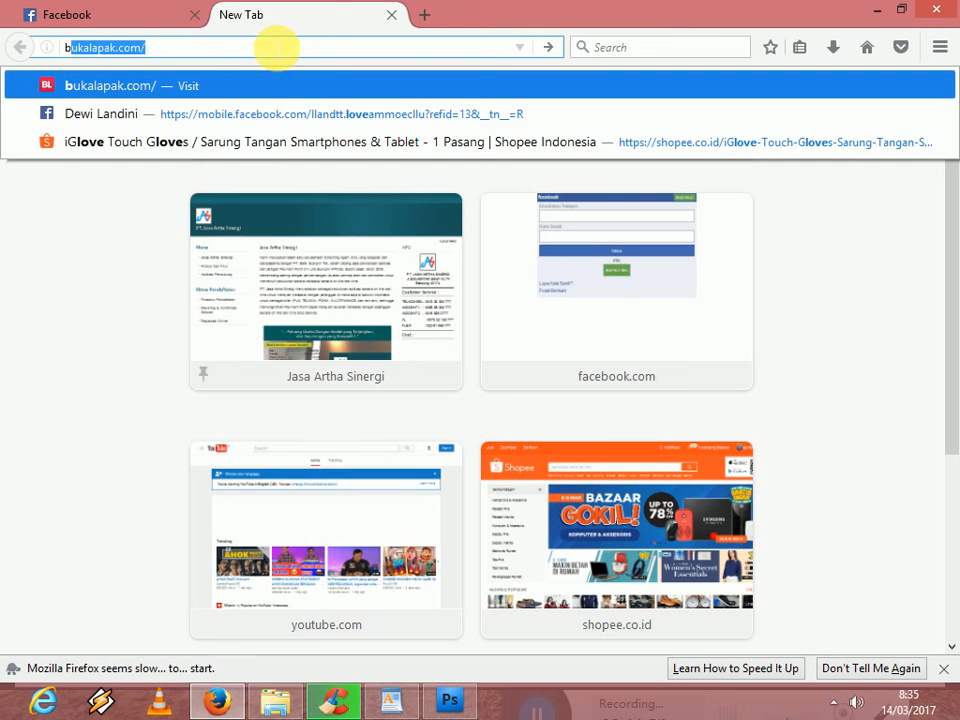
key(BackSpace)
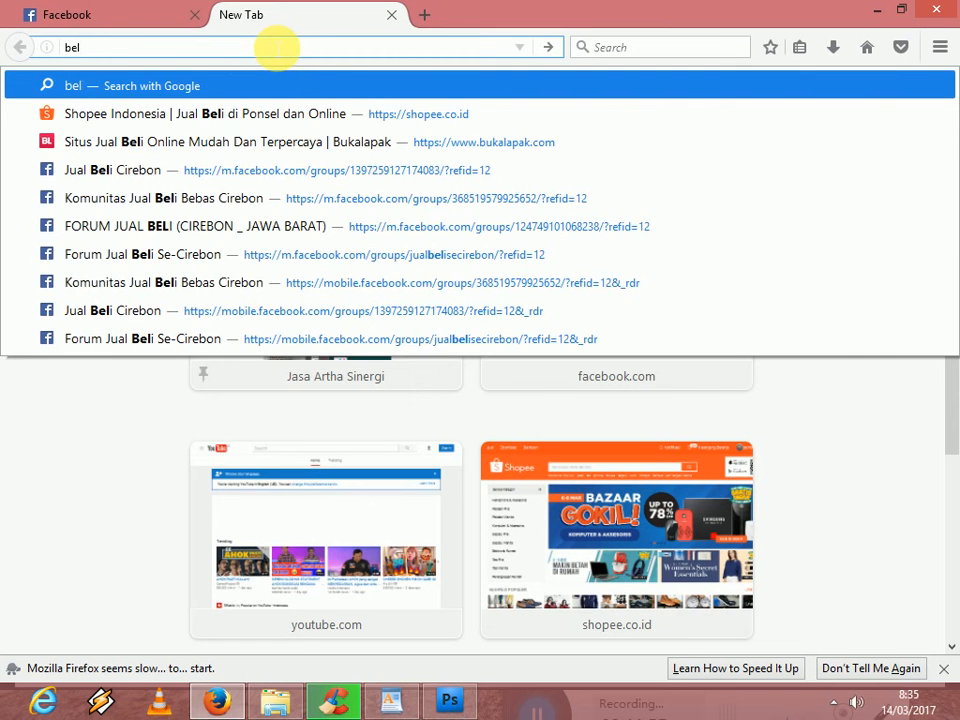
text(ajar ph)
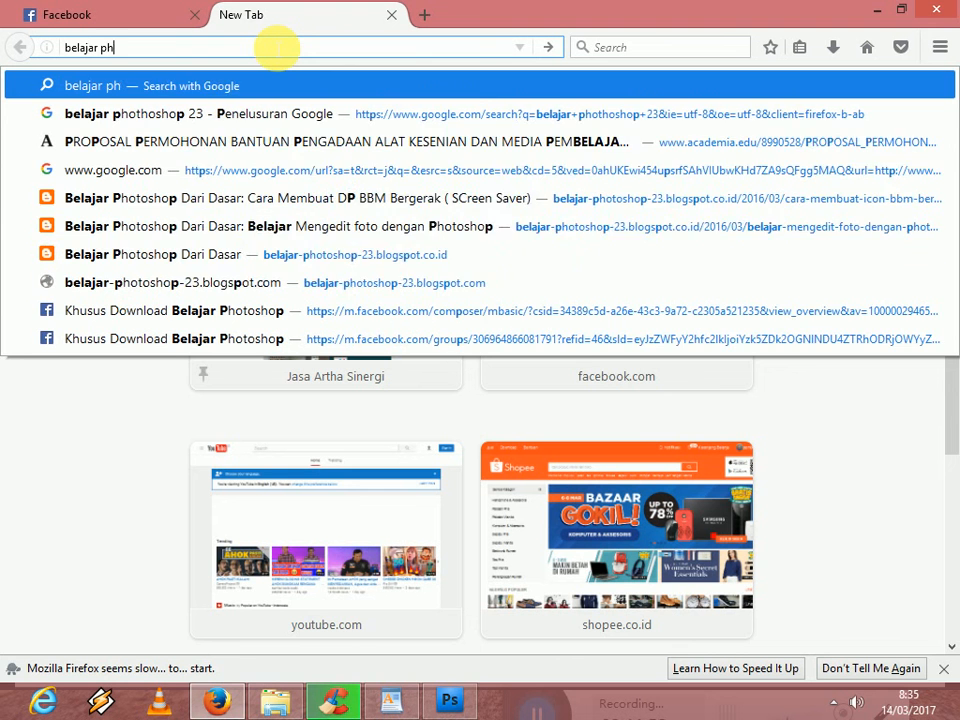
text(otosh)
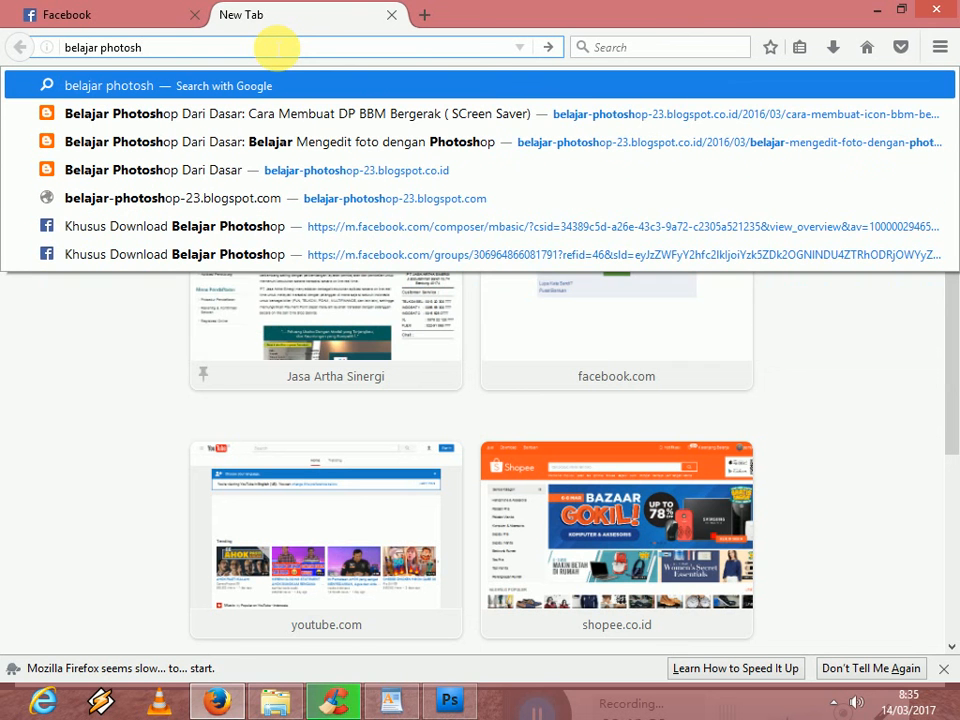
text(op)
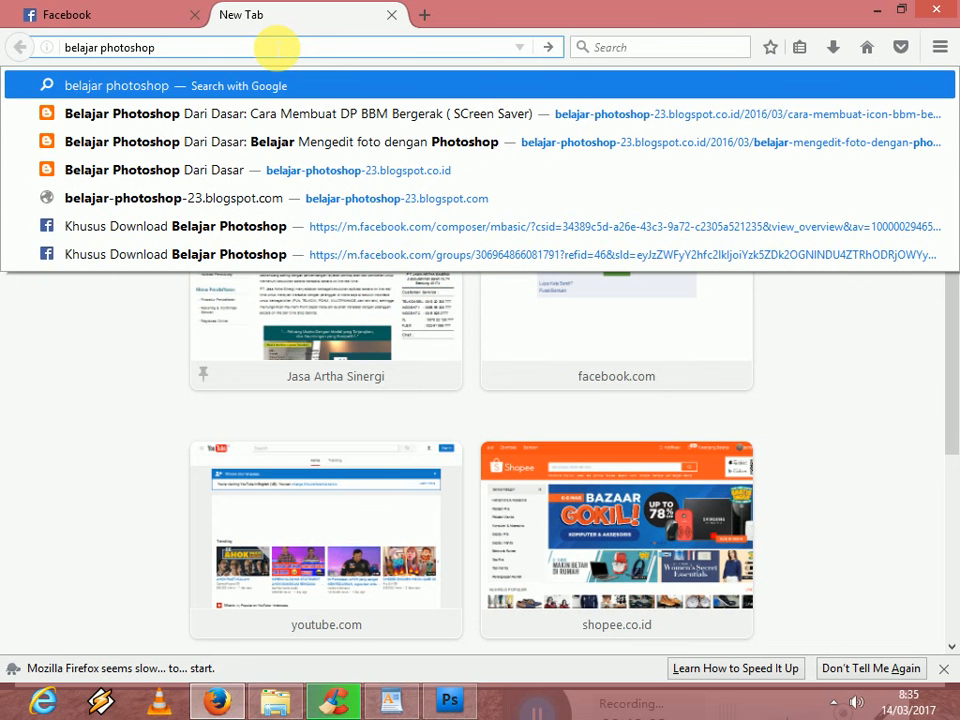
key(Down)
key(Return)
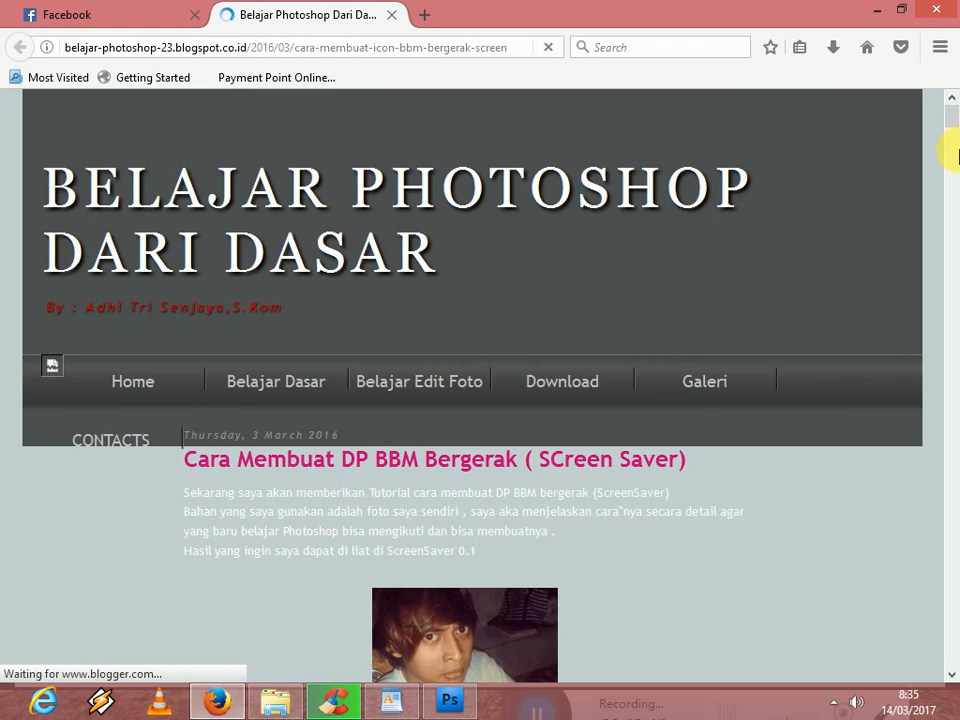
- Look over the article's introduction and sample image, and highlight the blog's domain belajar-photoshop-23.blogspot.co.id in the address
scroll(950, 140, down, 8)
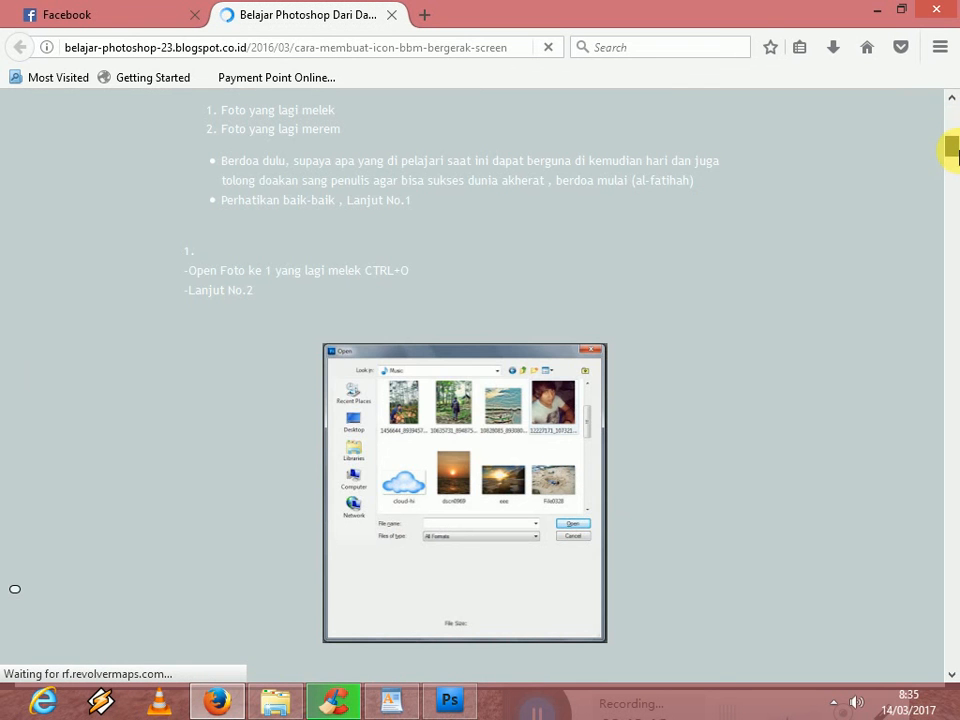
drag(956, 143, 952, 123)
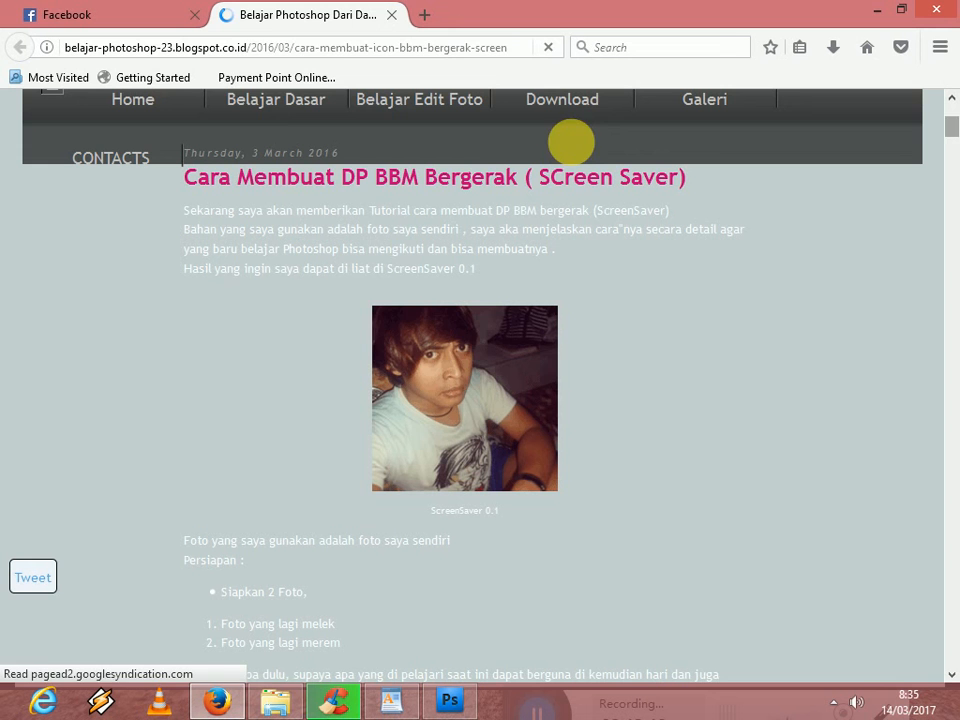
click(257, 47)
click(141, 51)
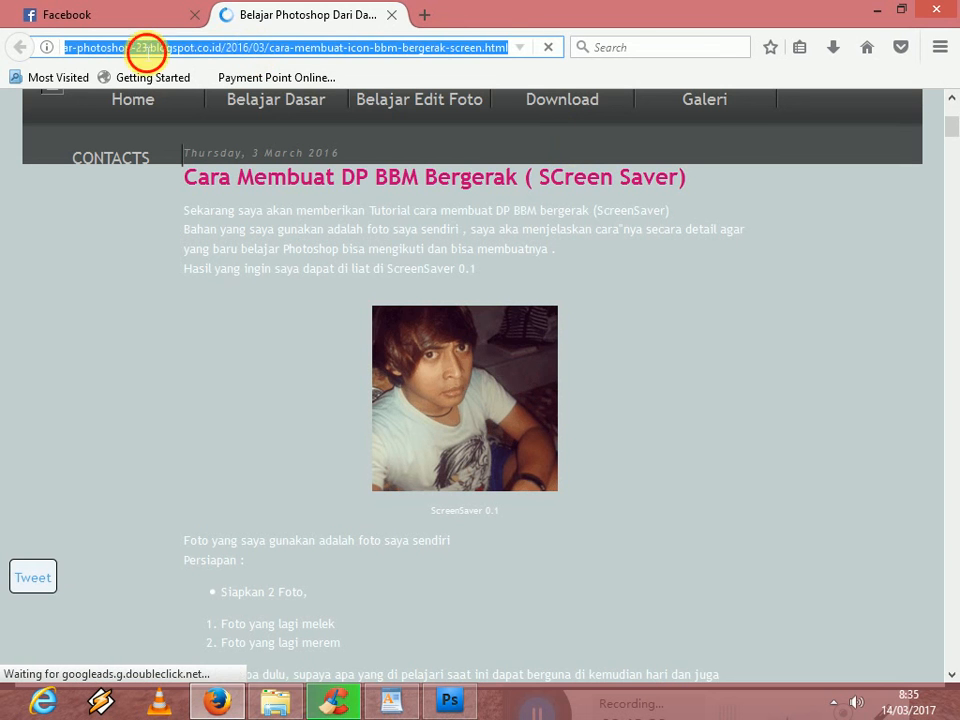
drag(227, 51, 18, 47)
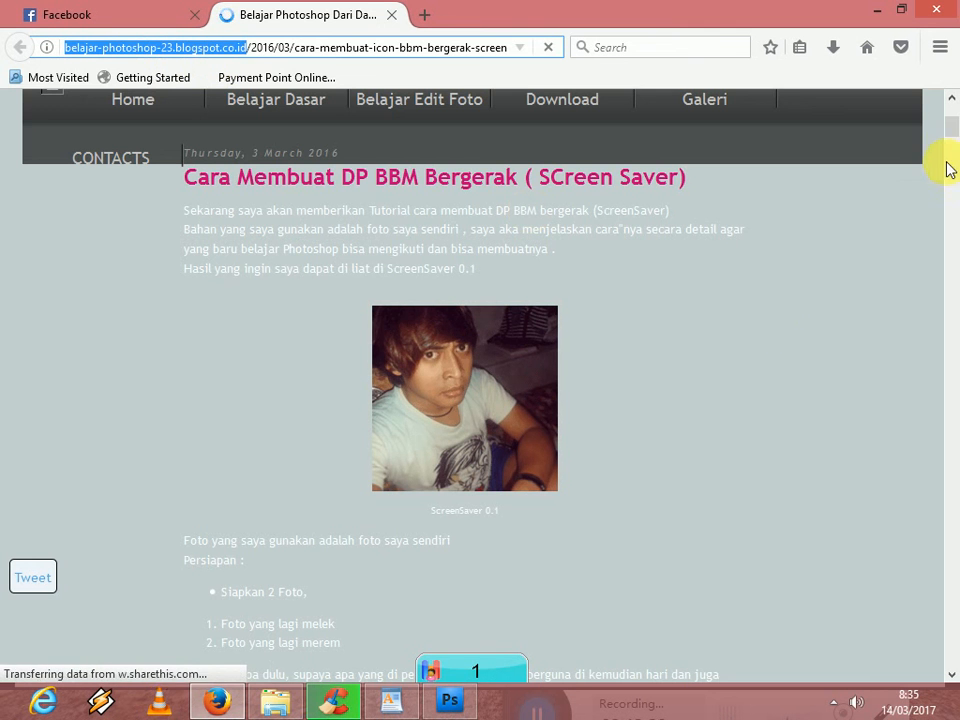
- Read the article's instructions through step 25, highlighting its advice on the GIF 32 Dithered and unnamed presets
drag(949, 128, 952, 262)
drag(952, 313, 952, 295)
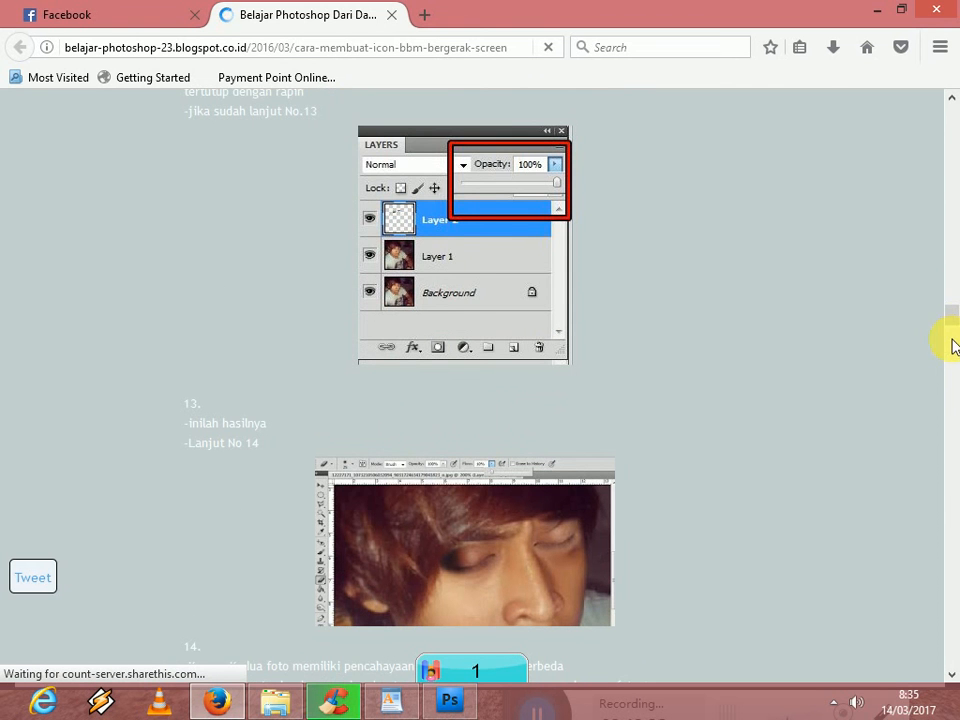
click(954, 336)
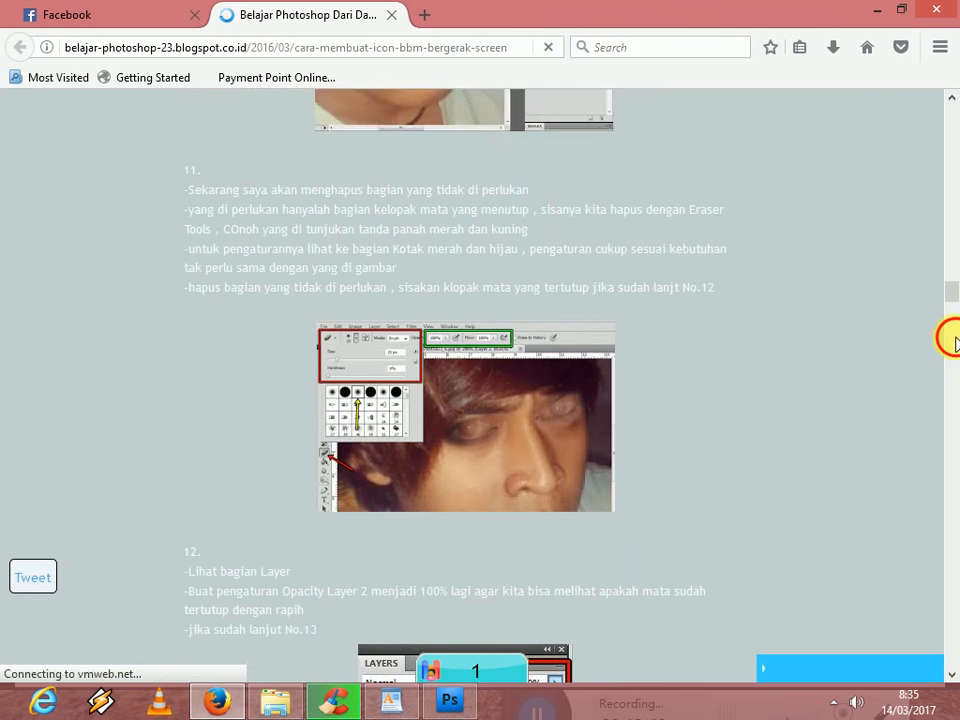
drag(951, 317, 951, 476)
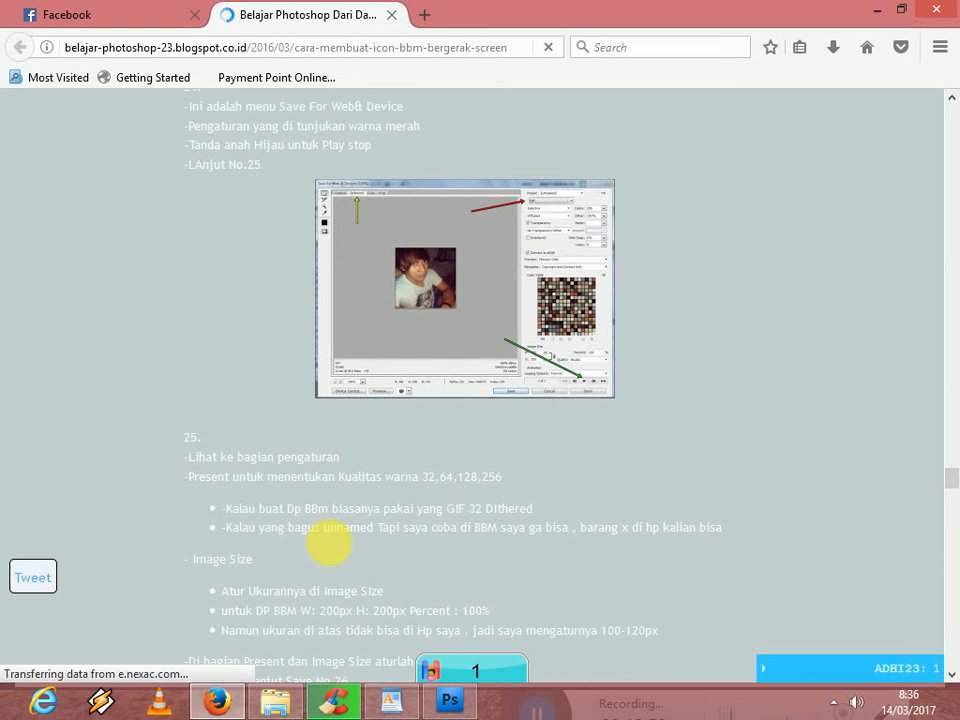
drag(367, 509, 544, 515)
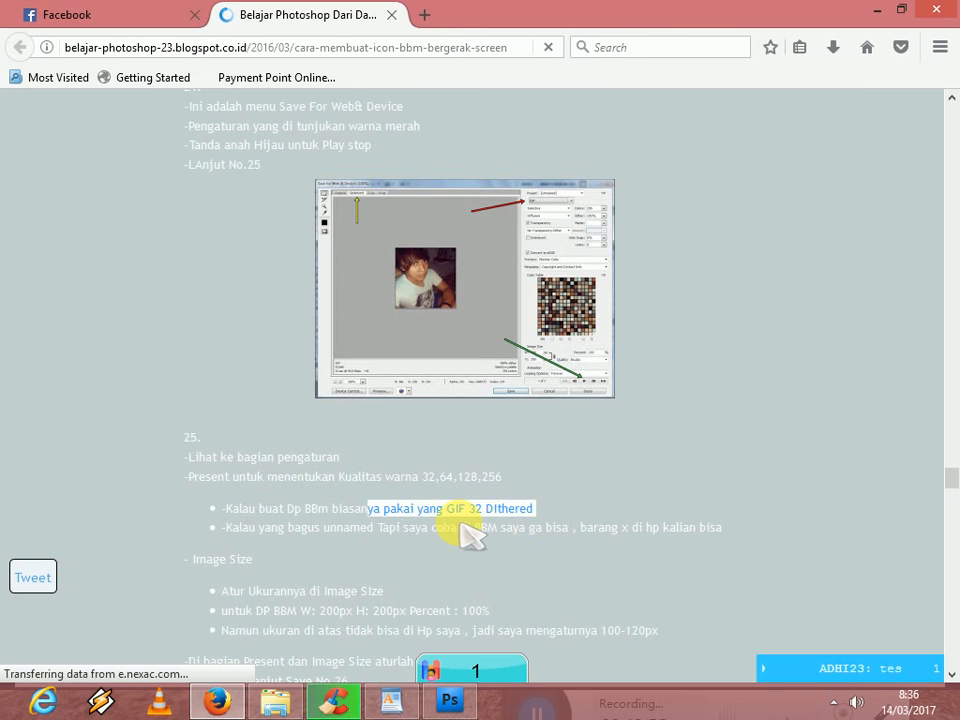
click(398, 523)
drag(473, 530, 349, 528)
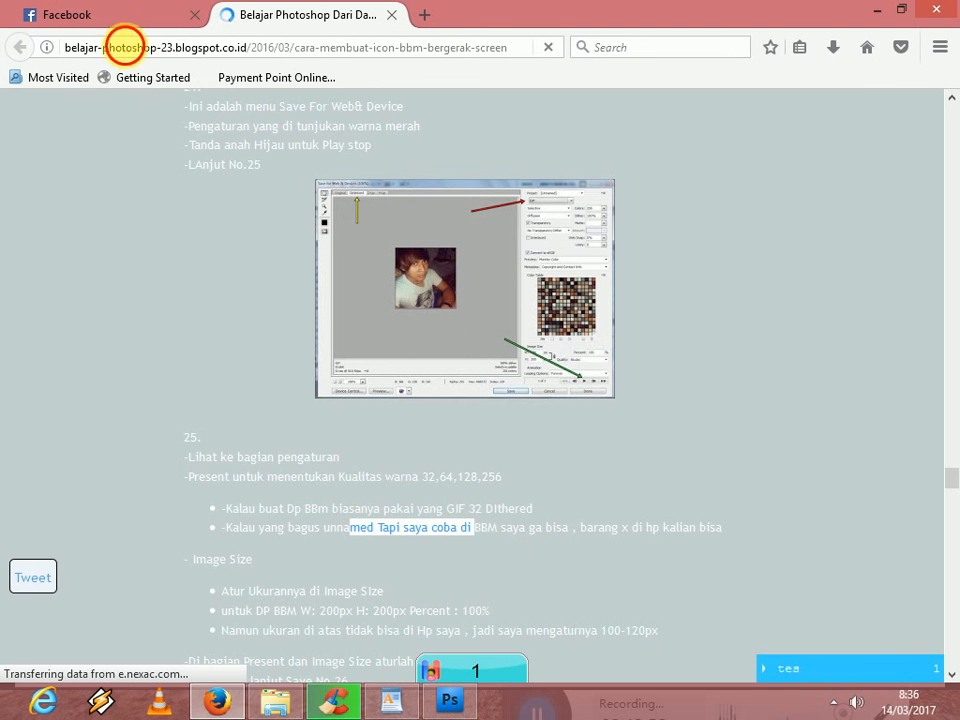
click(250, 50)
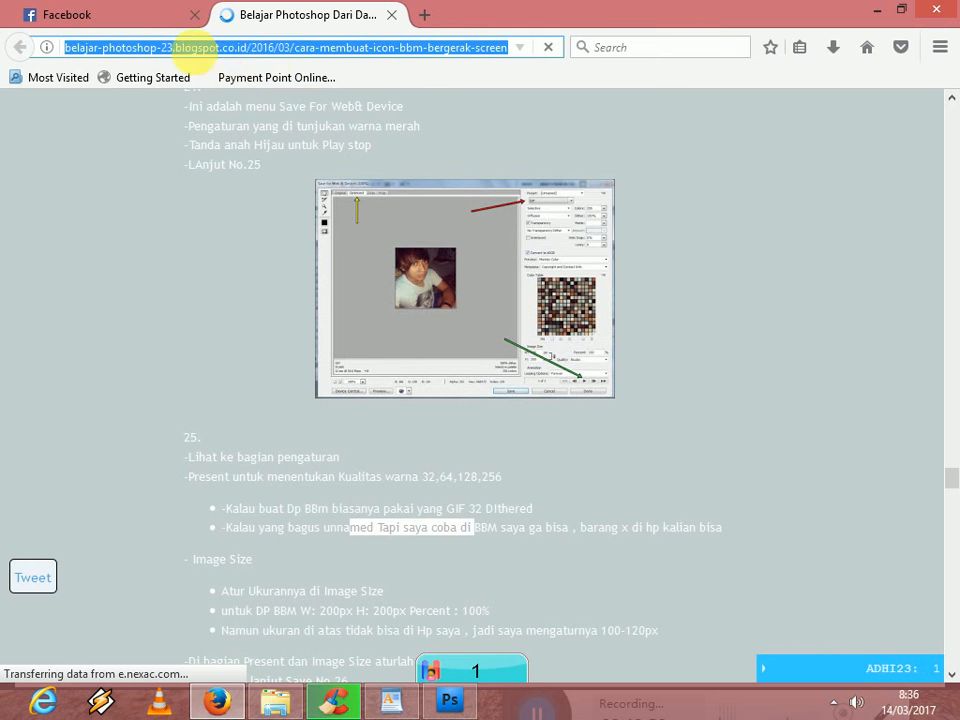
- Return to Photoshop and save the optimized animation as an images-only GIF on Local Disk (D:), keeping the suggested file name
click(442, 700)
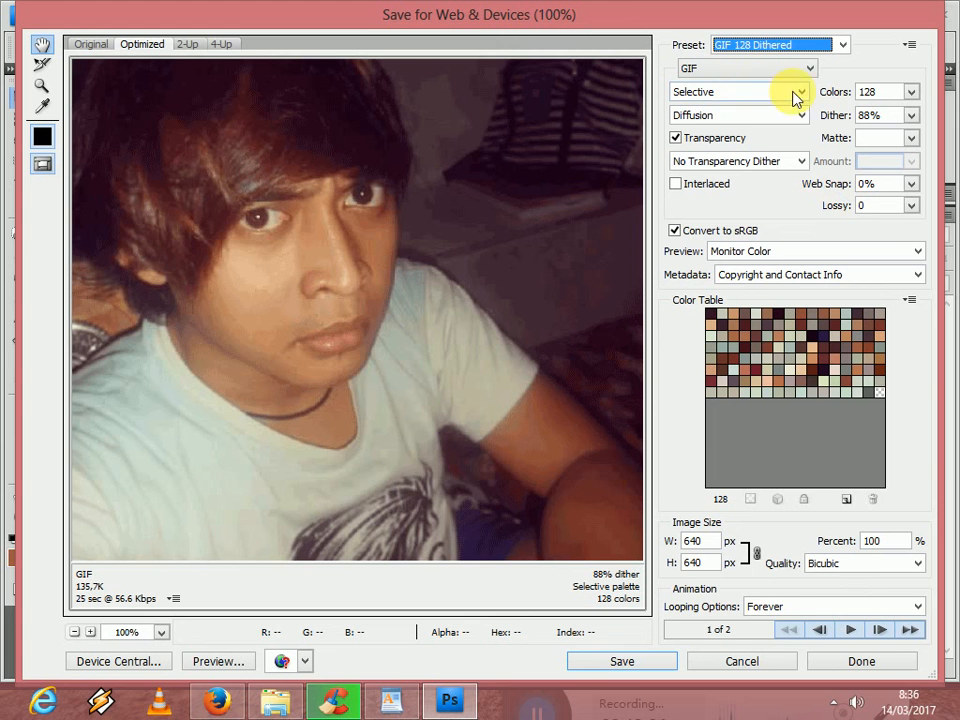
click(621, 664)
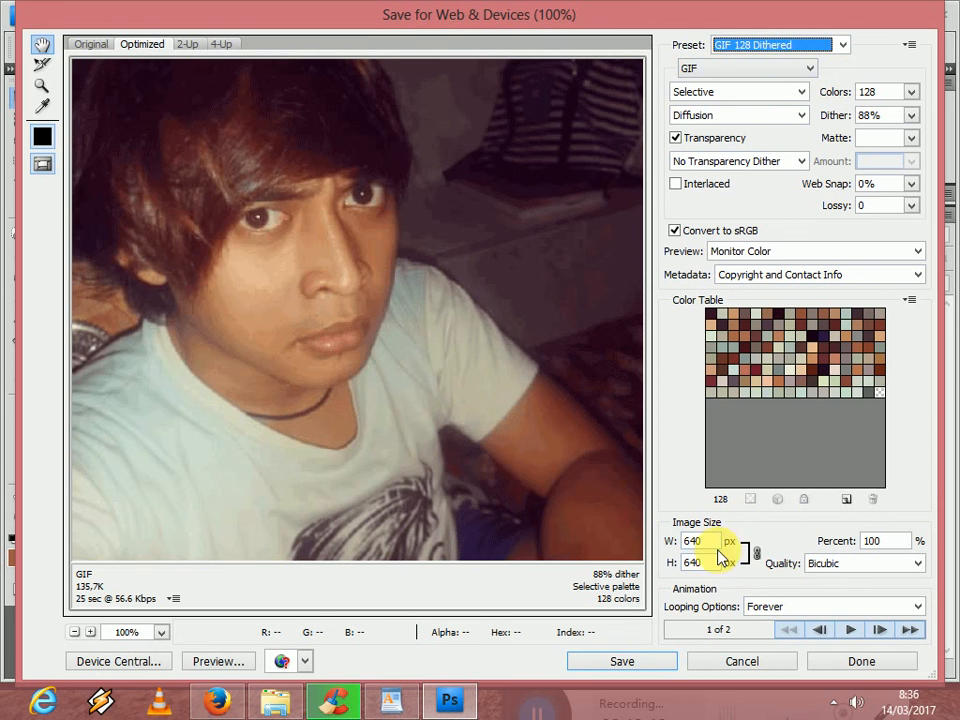
click(622, 662)
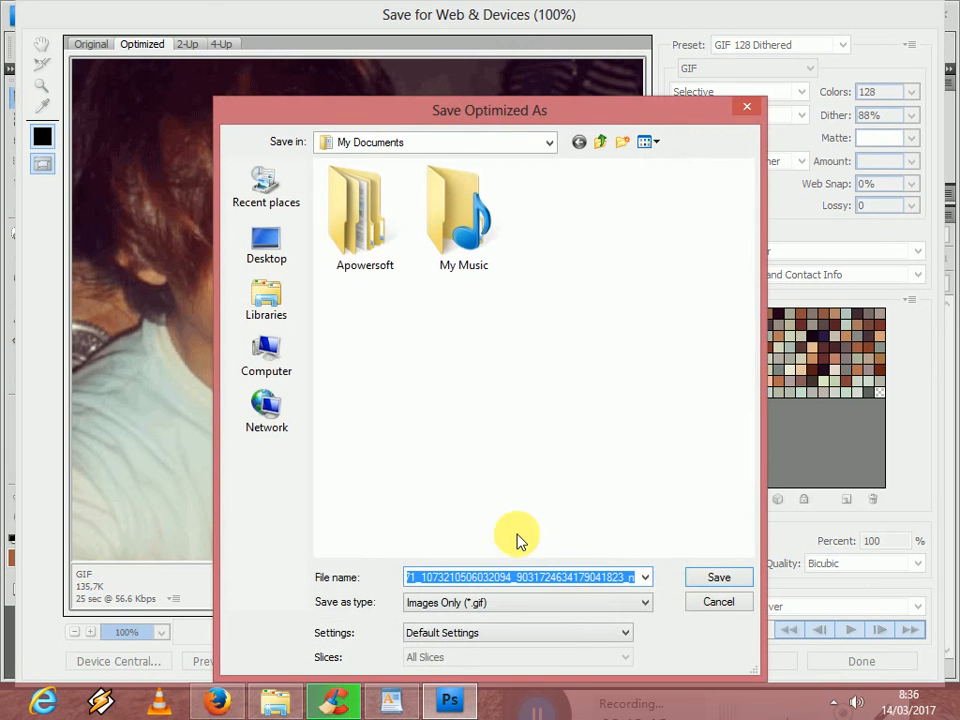
click(285, 350)
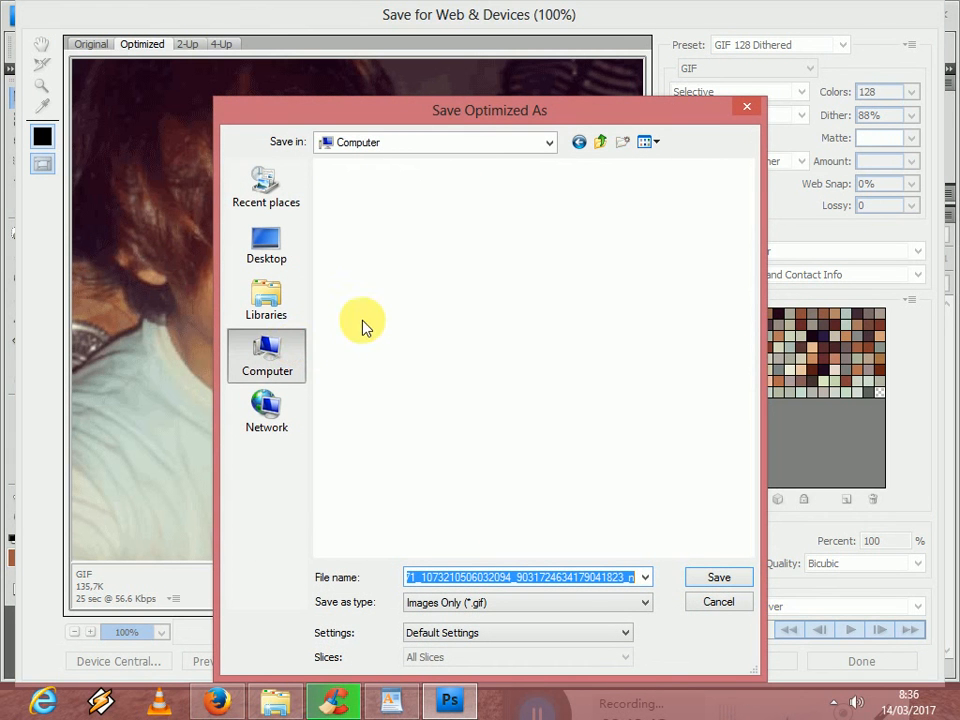
double_click(606, 220)
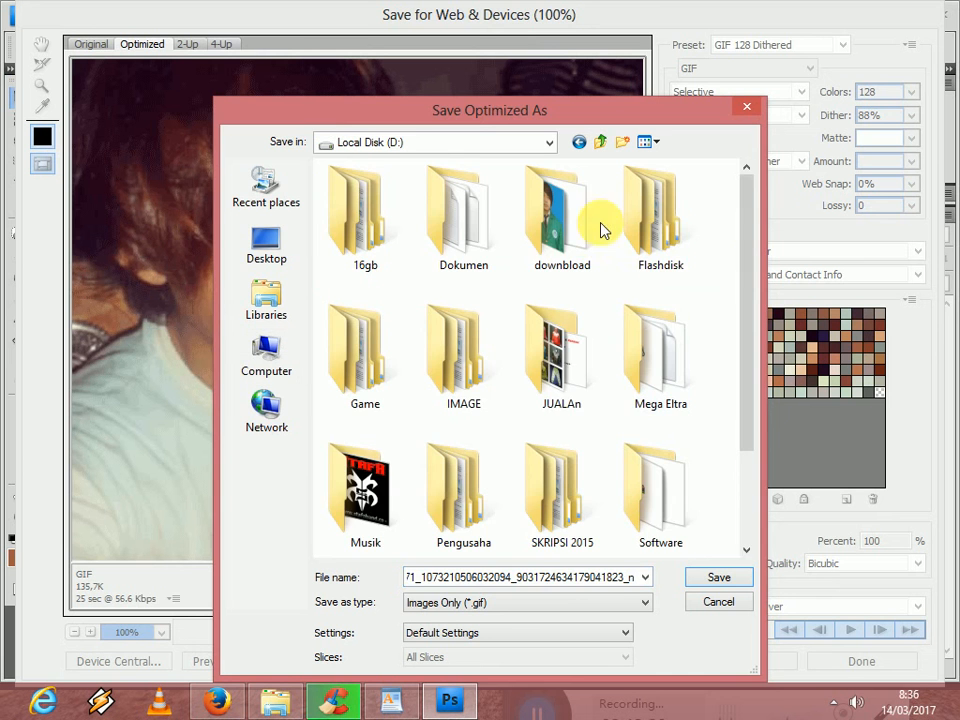
click(720, 578)
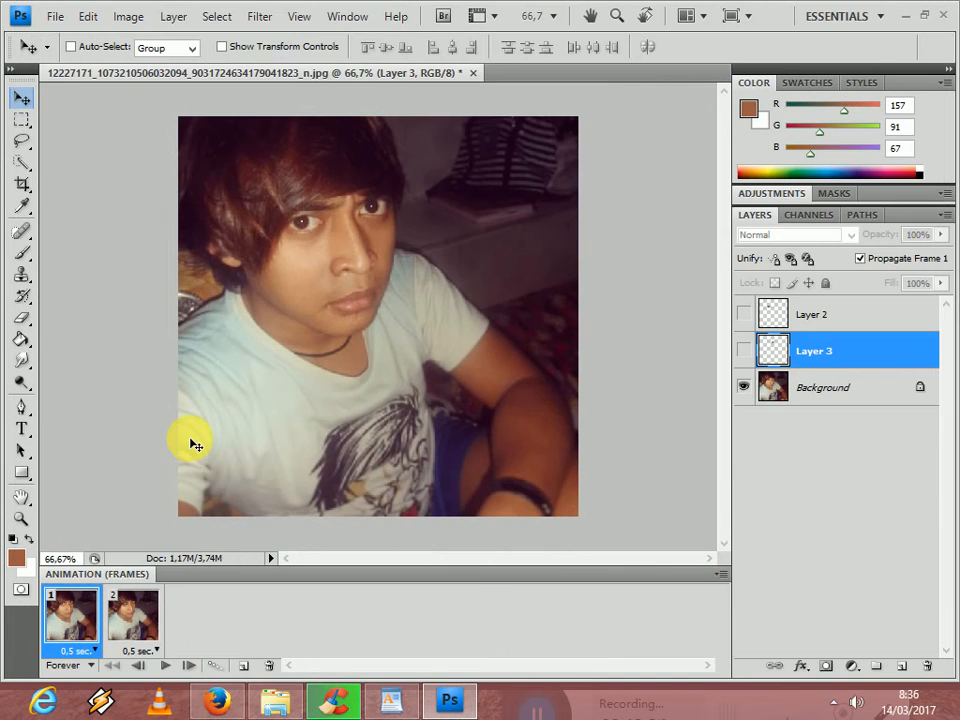
- Switch to File Explorer, view the exported GIF from Local Disk (D:) in Windows Photo Viewer, and close the viewer
click(298, 703)
click(72, 360)
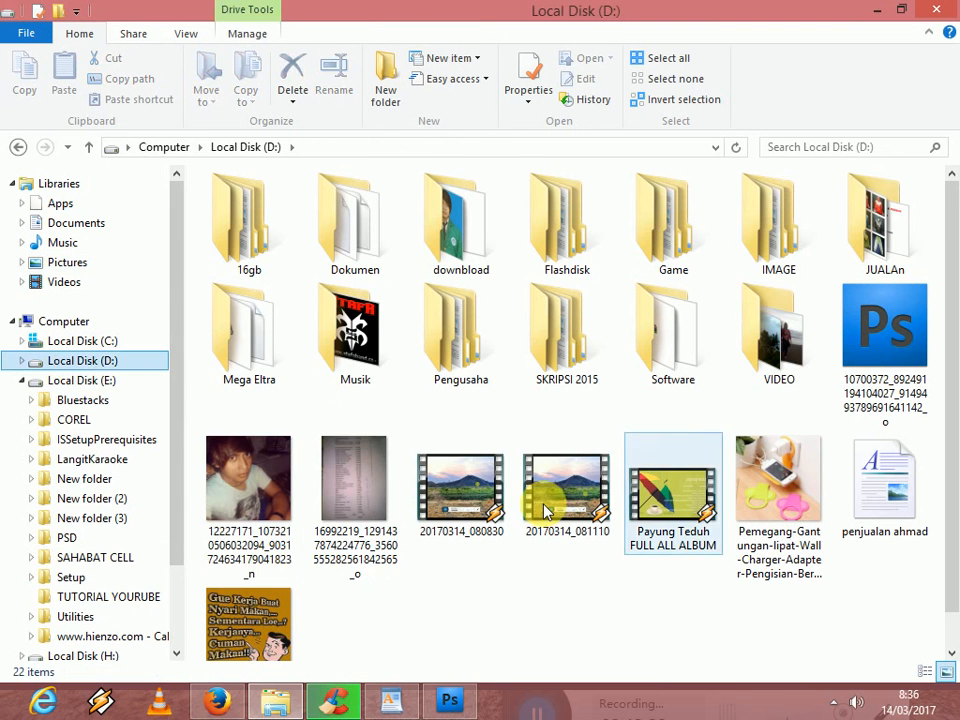
click(245, 515)
double_click(248, 514)
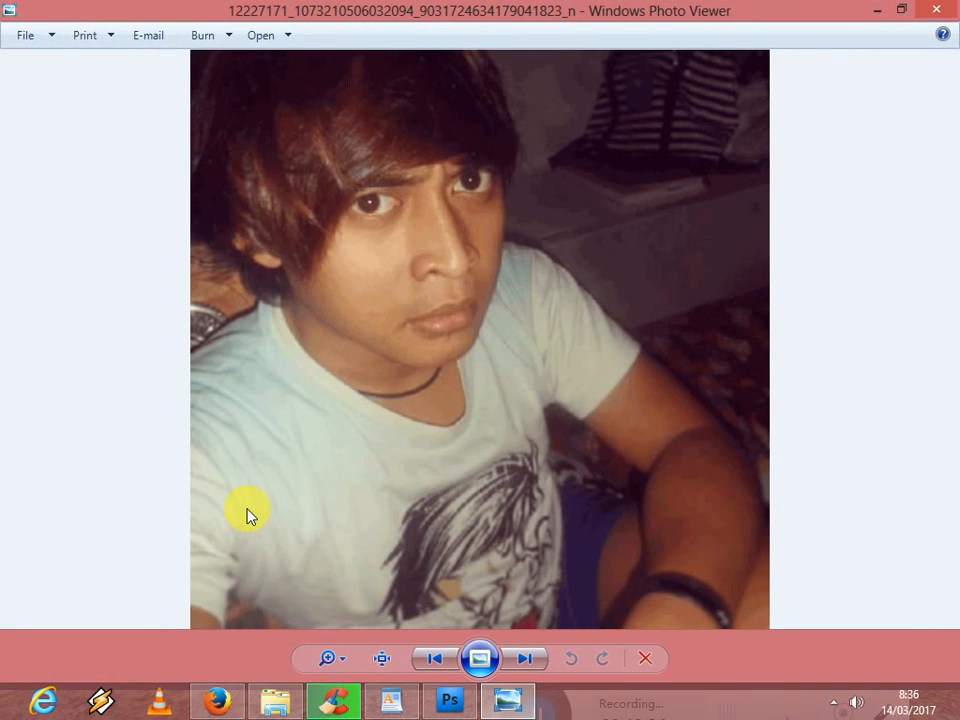
click(935, 10)
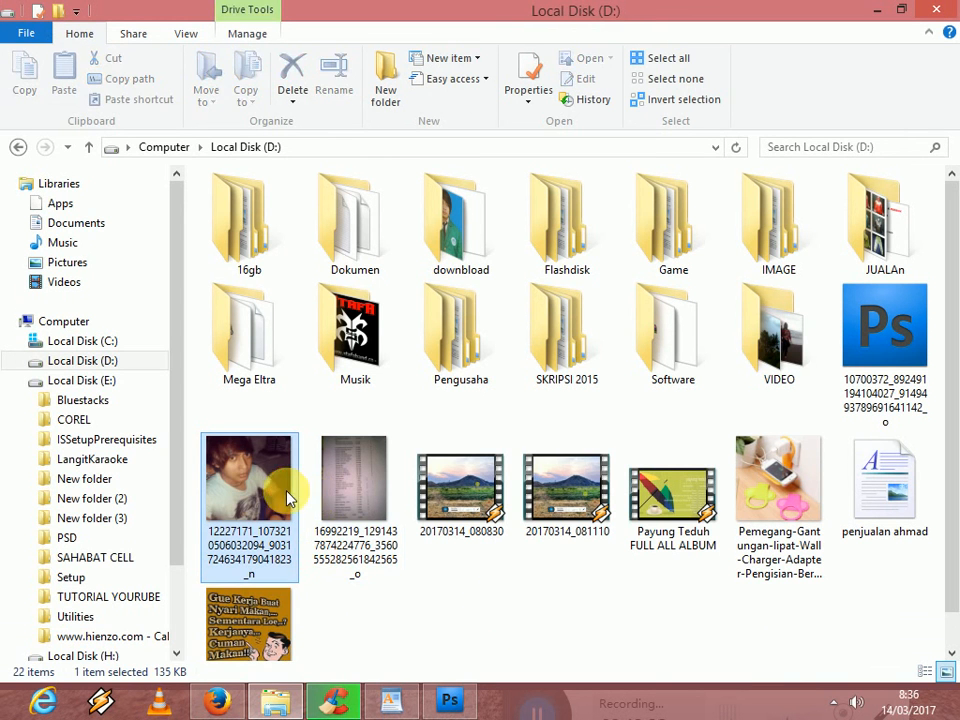
scroll(868, 540, down, 1)
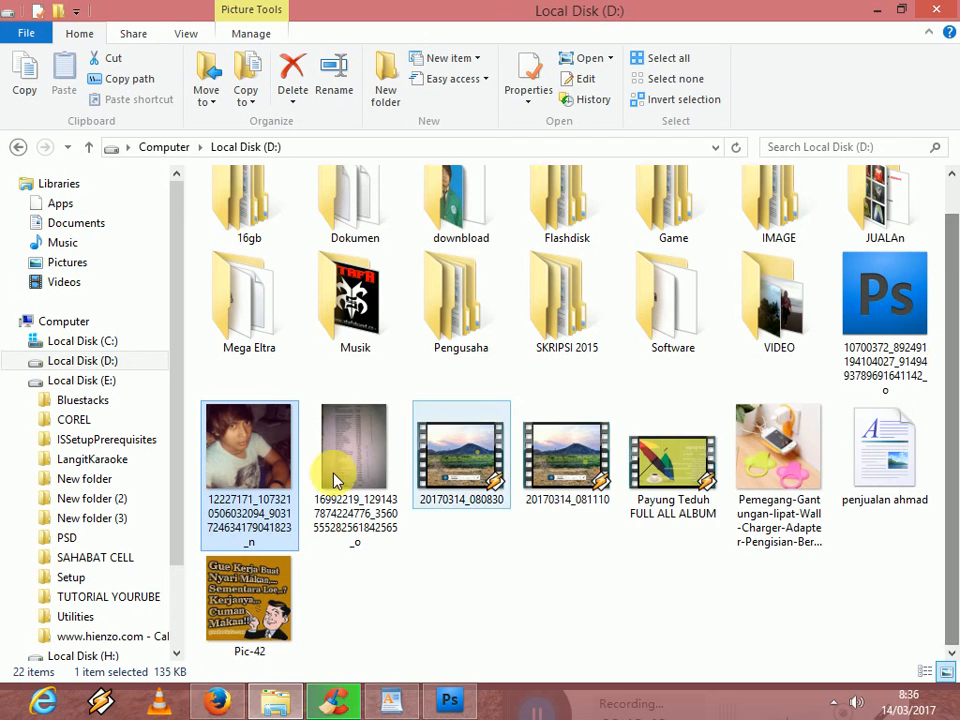
right_click(271, 467)
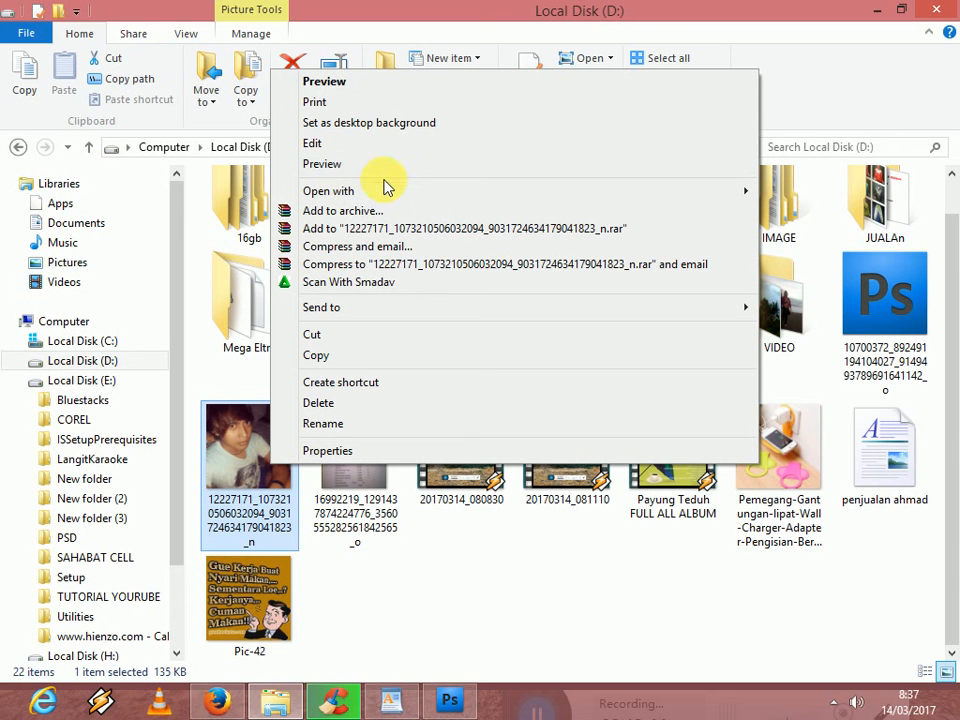
mouse_move(386, 191)
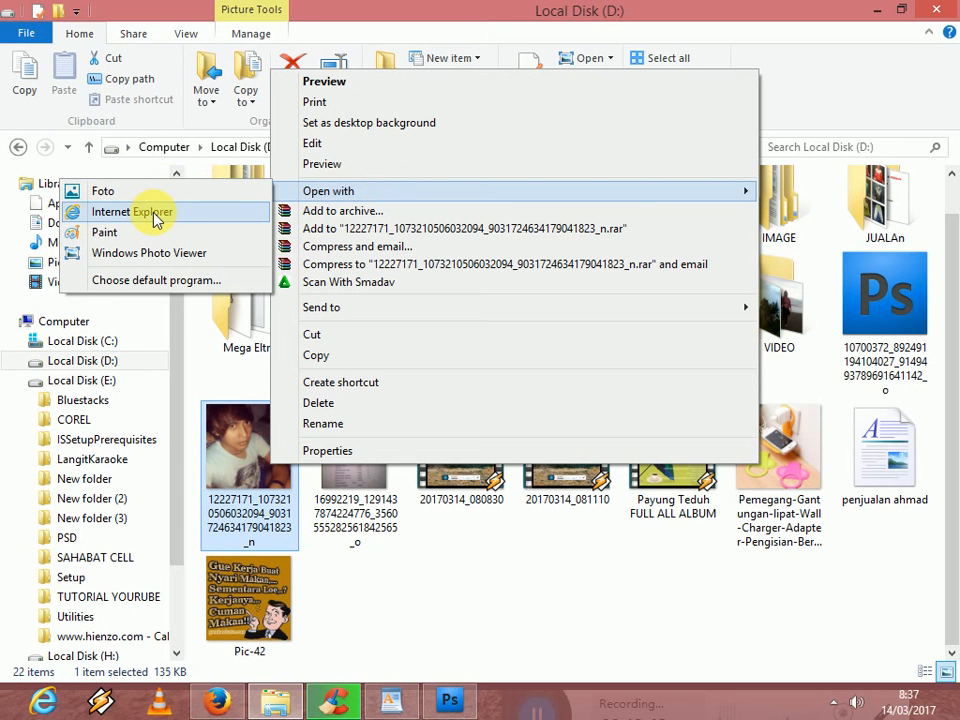
click(396, 614)
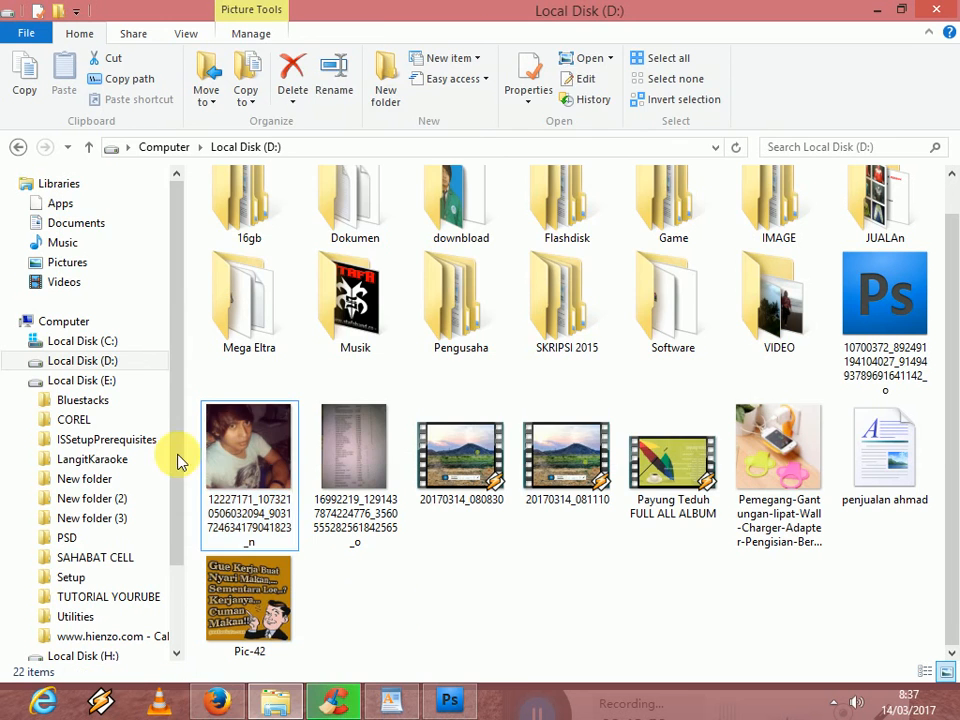
- Open the exported GIF in Firefox to watch the blink animation, and switch to the WordPad document with the like-and-subscribe message
click(232, 450)
drag(232, 450, 499, 189)
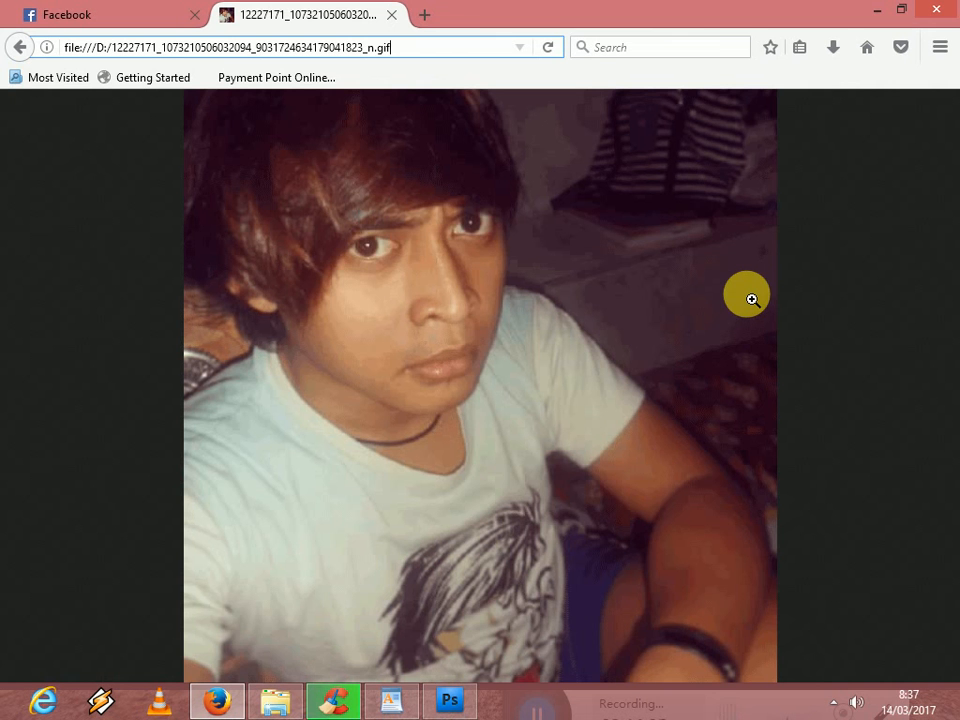
click(369, 254)
click(373, 246)
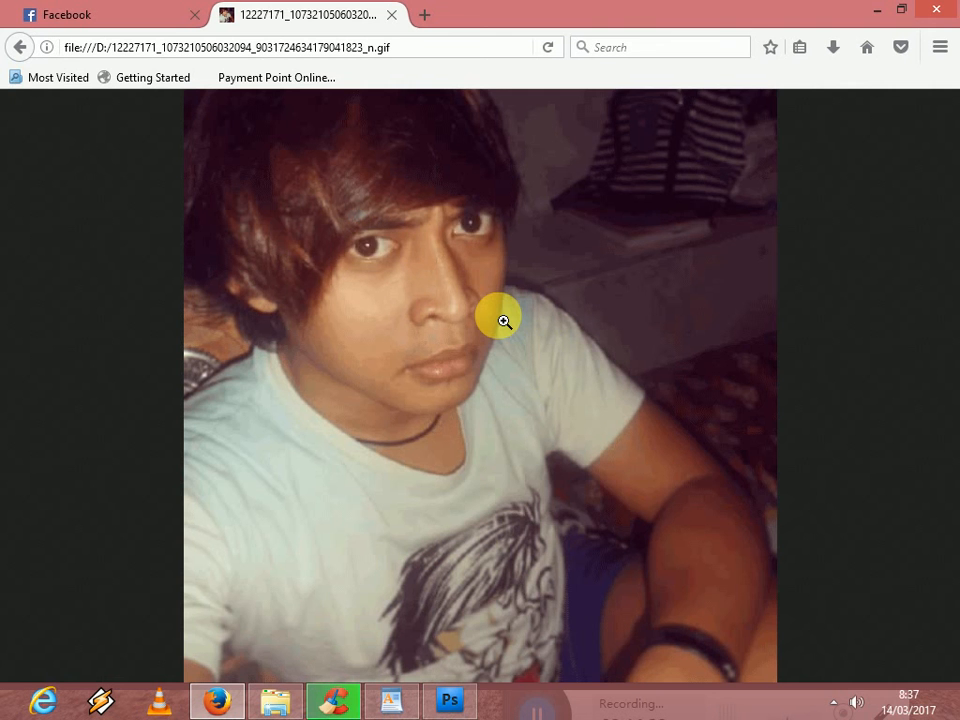
click(388, 701)
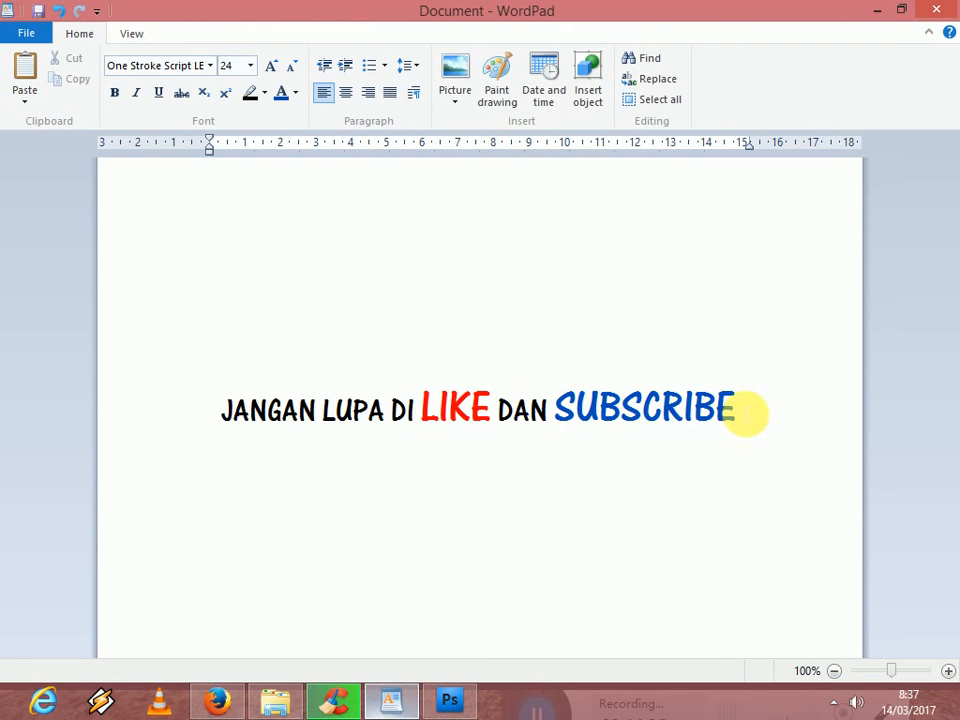